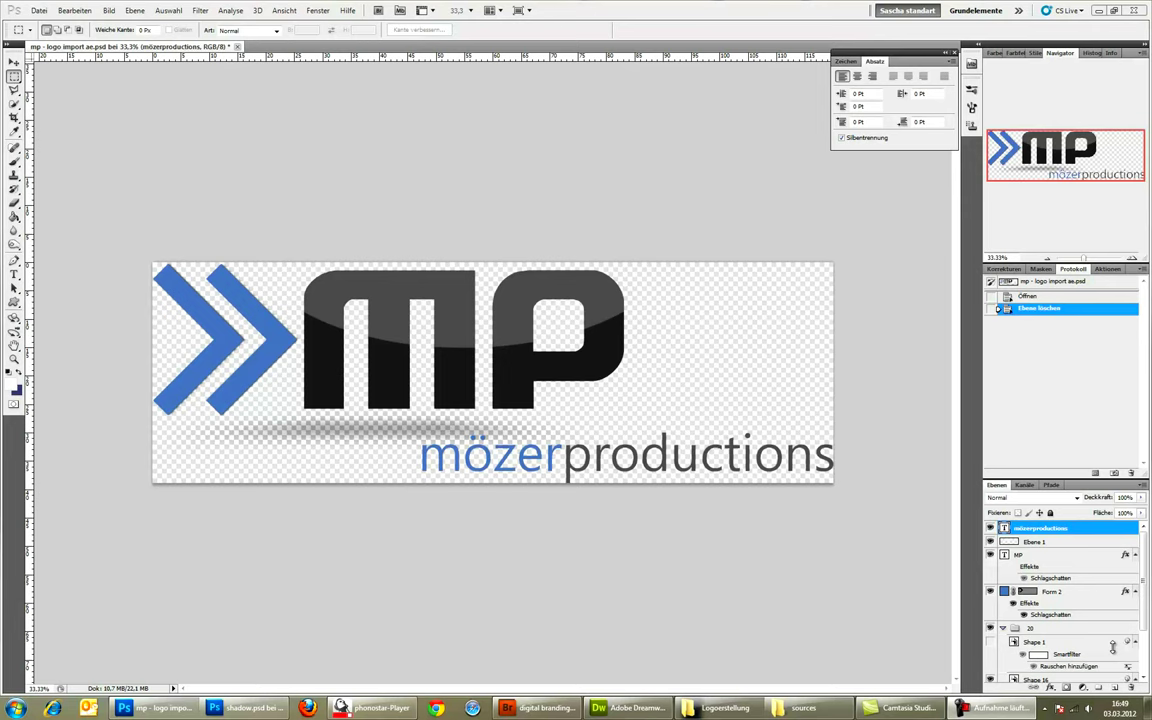
# Create a new 4000 × 4000 px transparent document named 'Mözer Productions Logo'
pyautogui.click(42, 12)
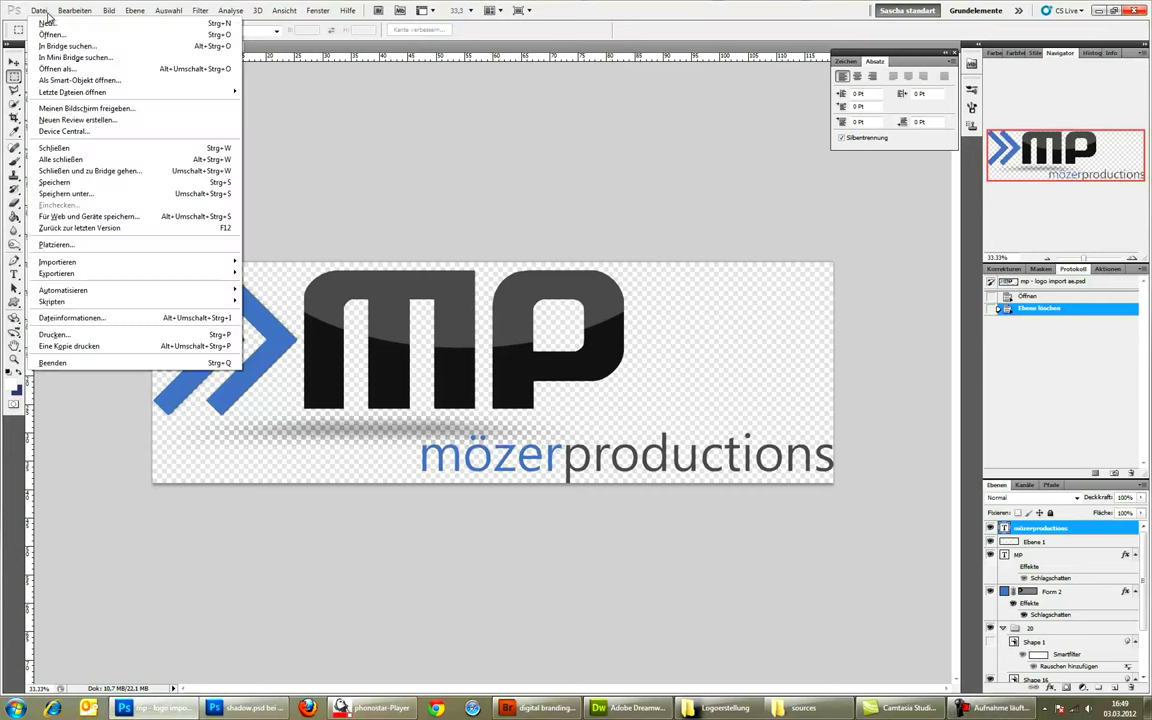
pyautogui.click(48, 22)
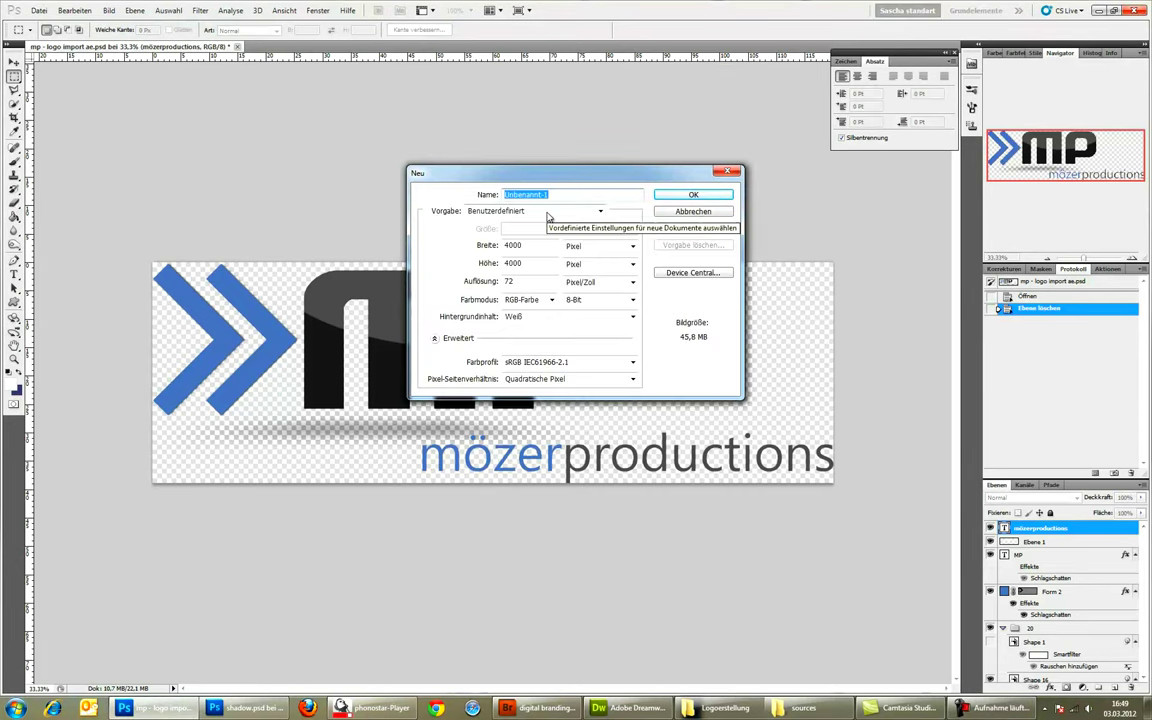
pyautogui.write('Mözer Productions Logo')
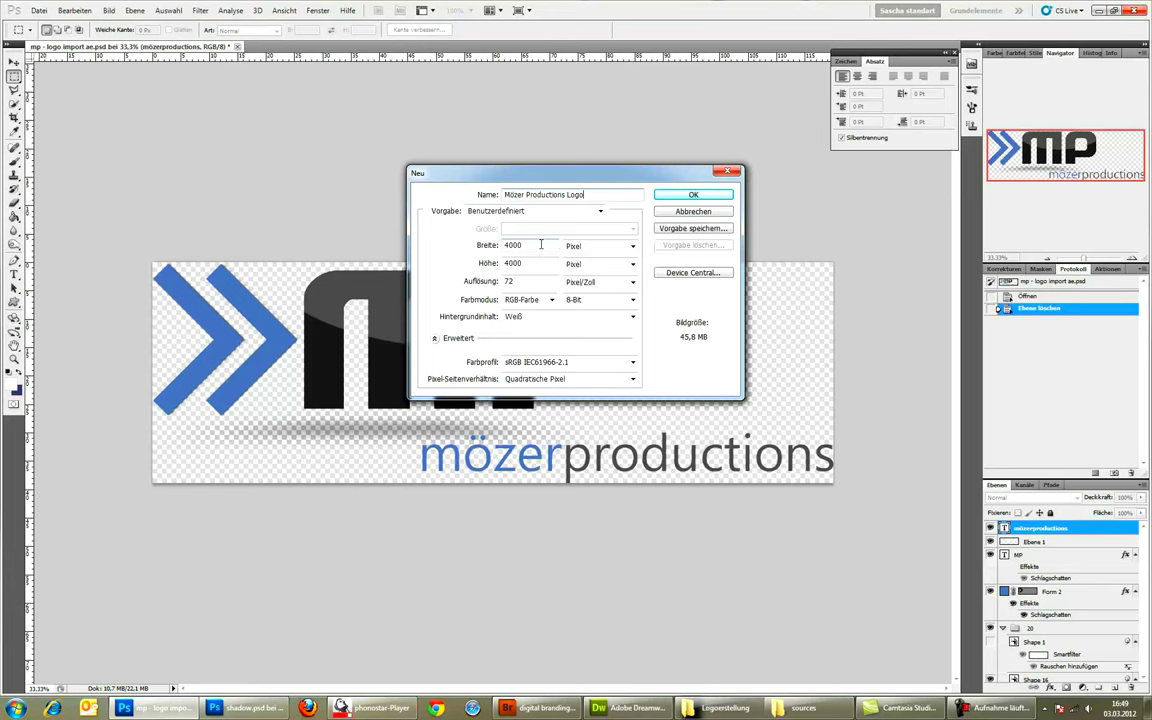
pyautogui.click(558, 316)
pyautogui.click(575, 347)
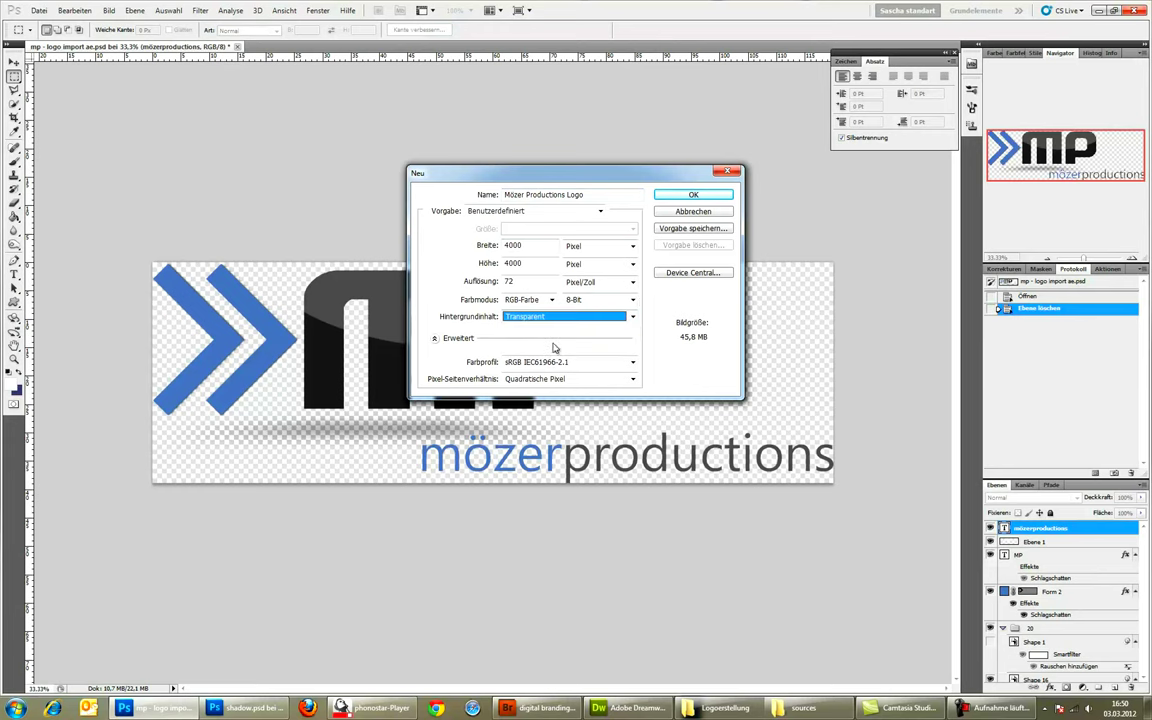
pyautogui.click(662, 195)
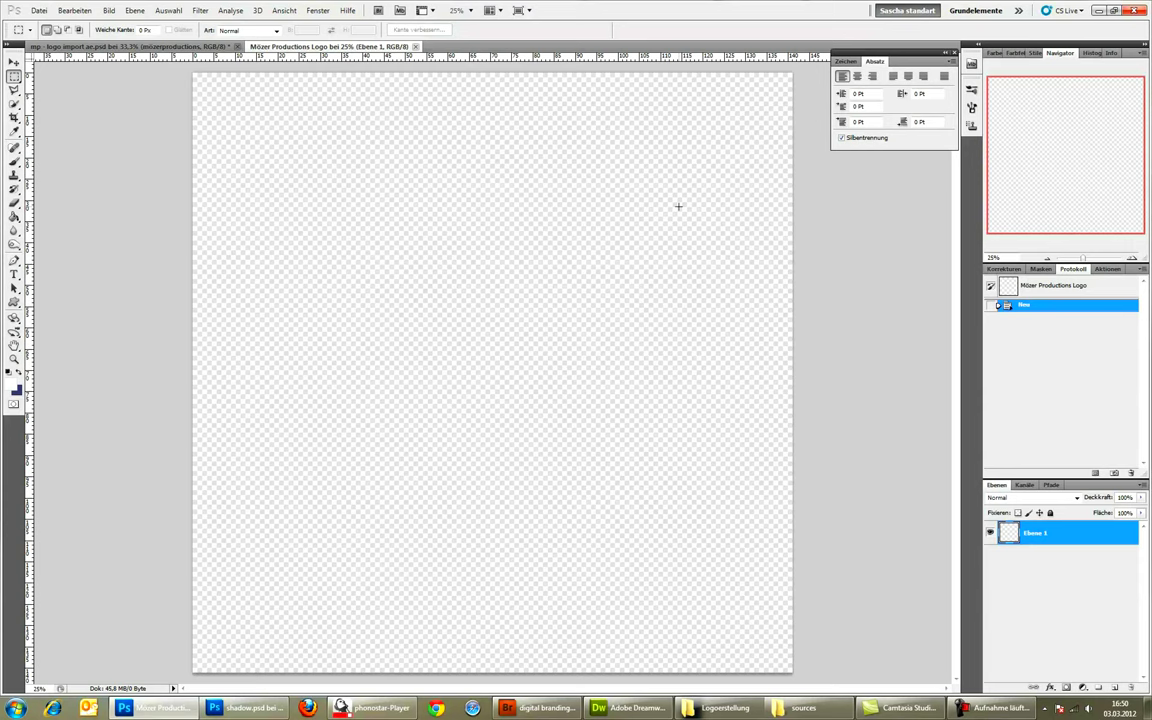
# Float the reference mp logo in a small window and zoom it out to 12.5%
pyautogui.moveTo(167, 46)
pyautogui.mouseDown()
pyautogui.moveTo(177, 77)
pyautogui.moveTo(163, 78)
pyautogui.mouseUp()
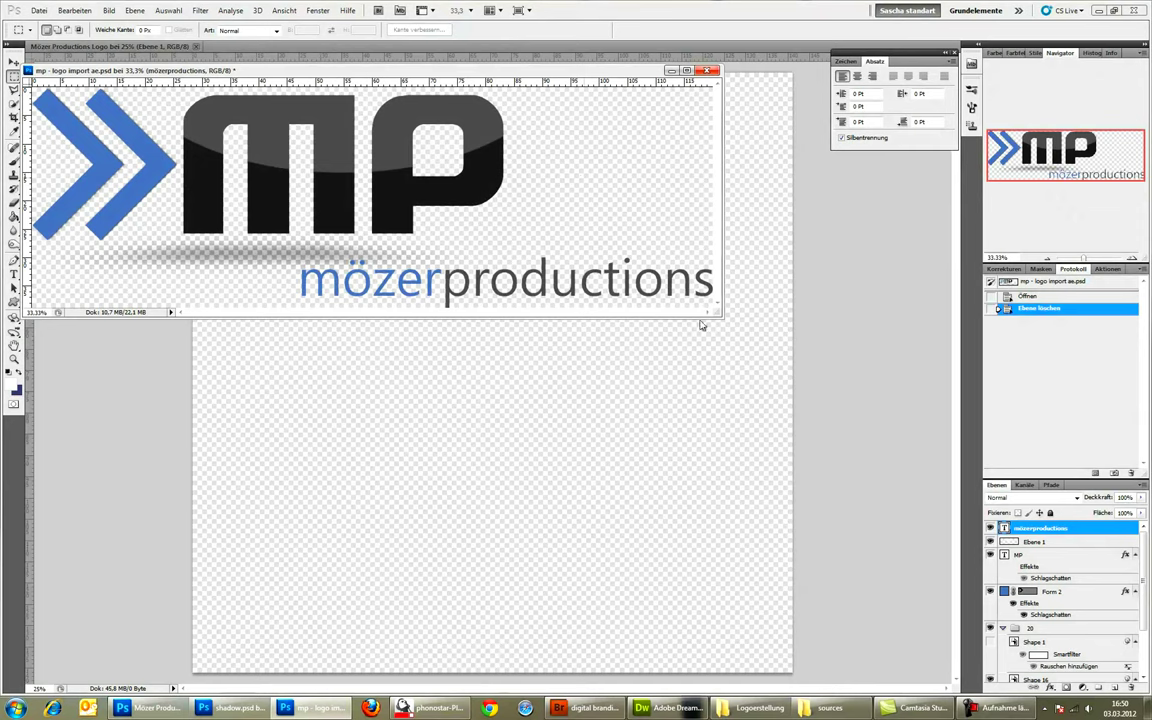
pyautogui.moveTo(714, 313); pyautogui.dragTo(280, 193)
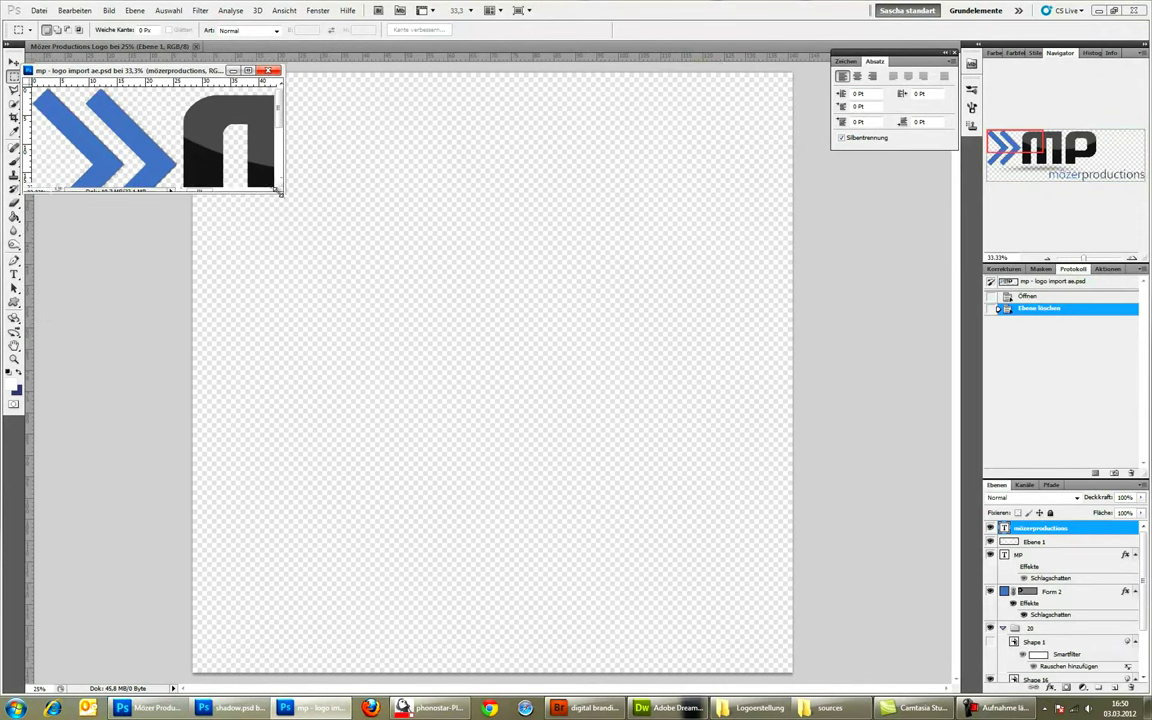
pyautogui.hotkey('ctrl', '0')
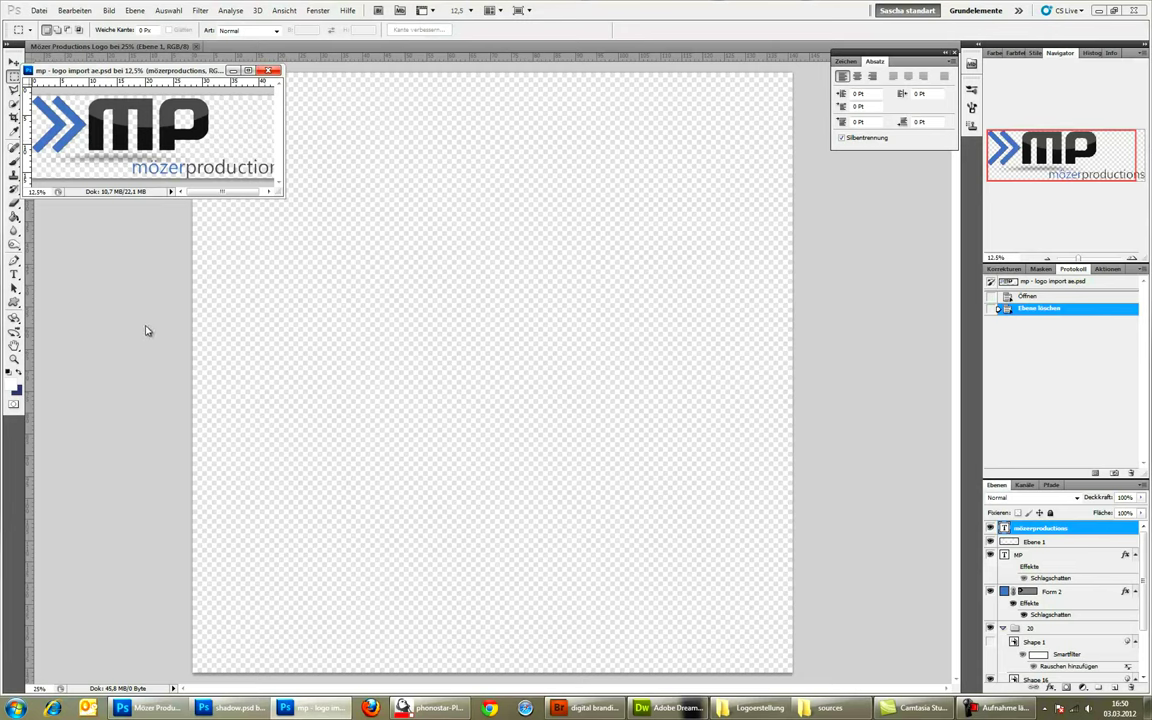
# Select the Custom Shape tool and add an empty new layer to the logo document
pyautogui.click(16, 303)
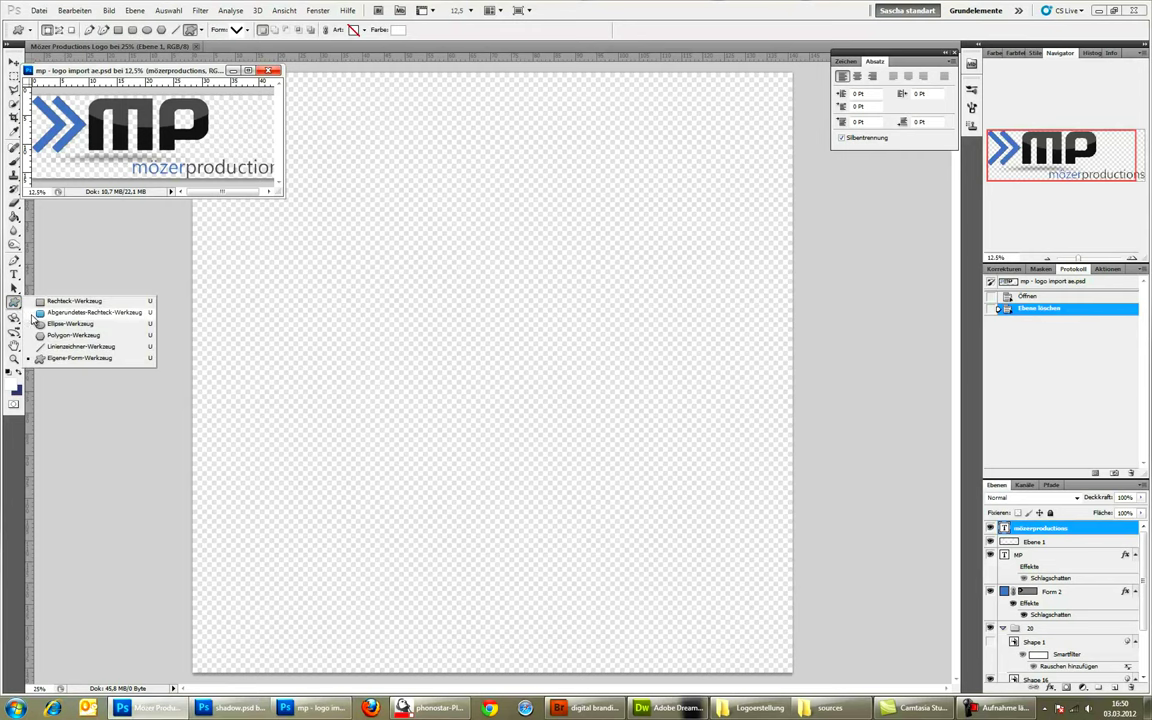
pyautogui.click(70, 358)
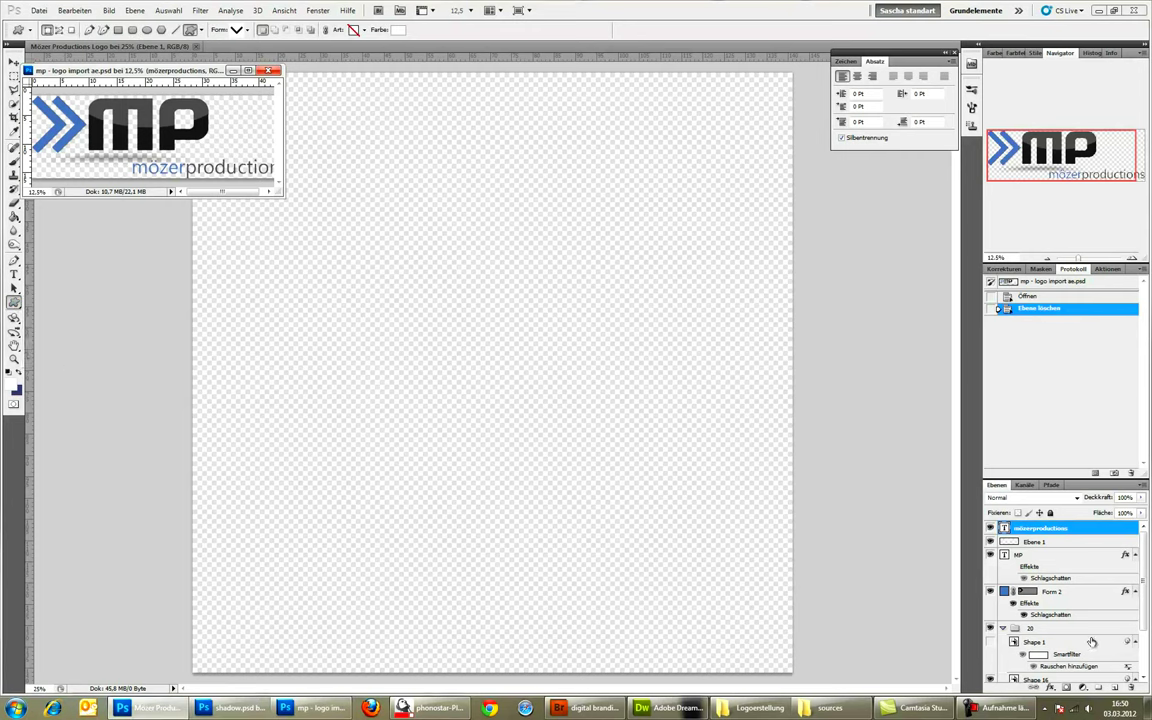
pyautogui.click(588, 378)
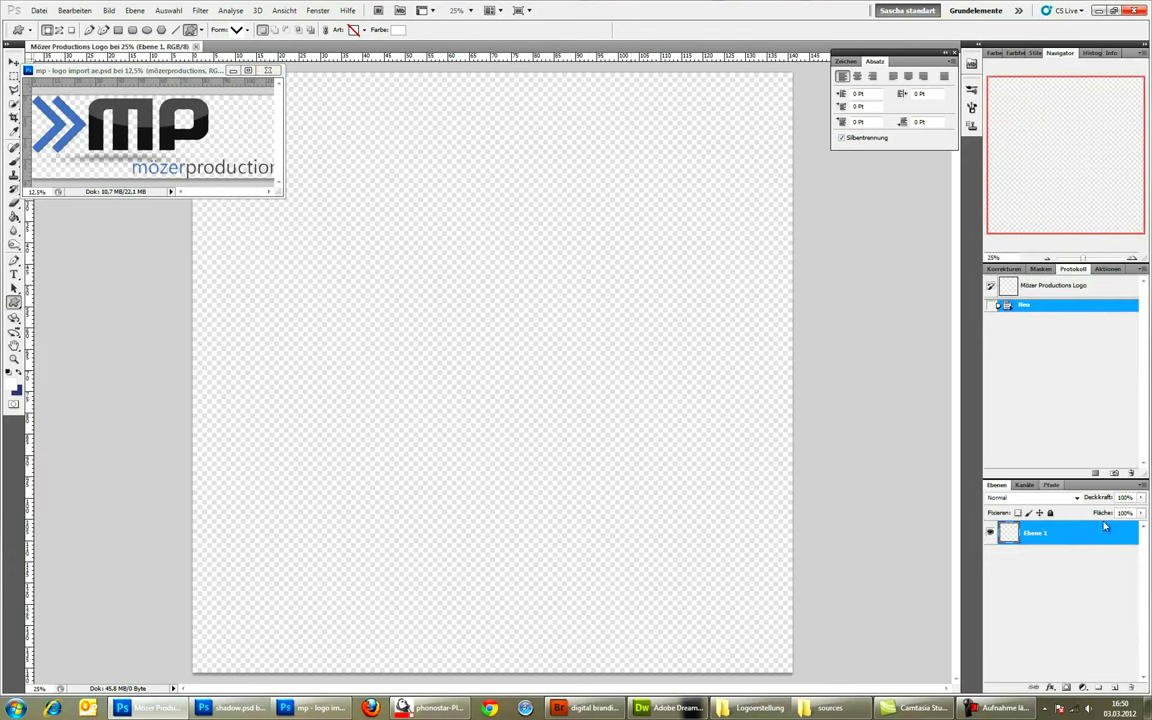
pyautogui.click(1115, 686)
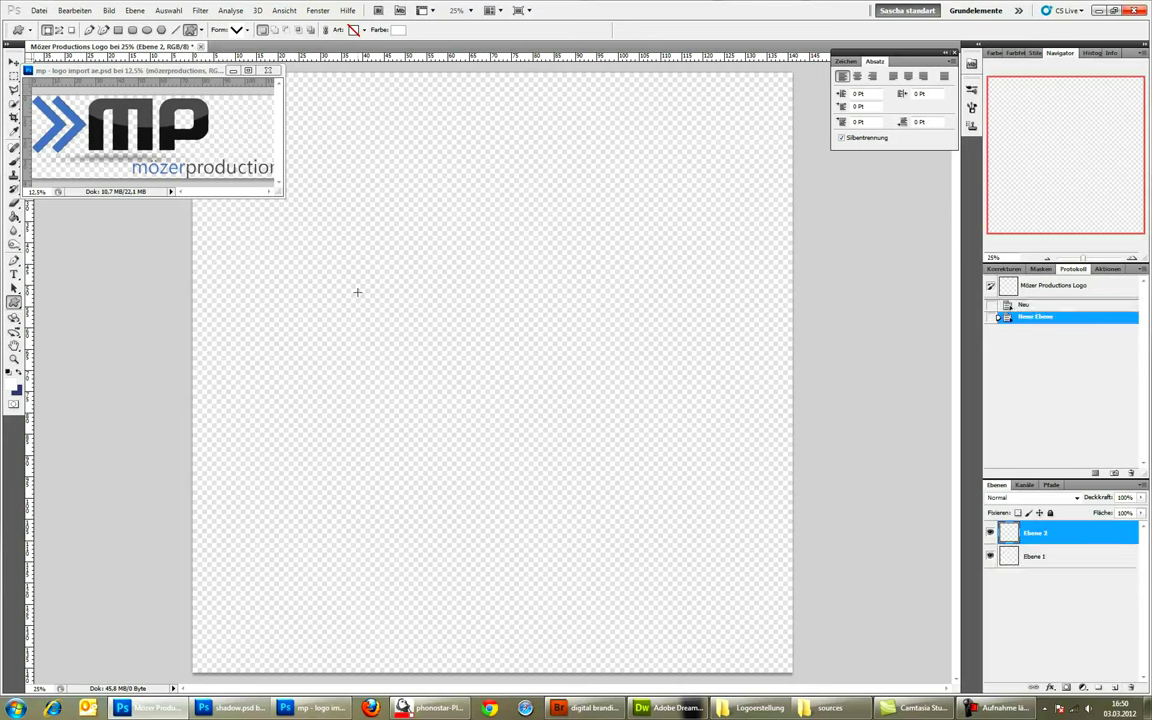
# Pick the double-chevron custom shape and undo the test shape back to the empty layer
pyautogui.moveTo(295, 262); pyautogui.dragTo(465, 428)
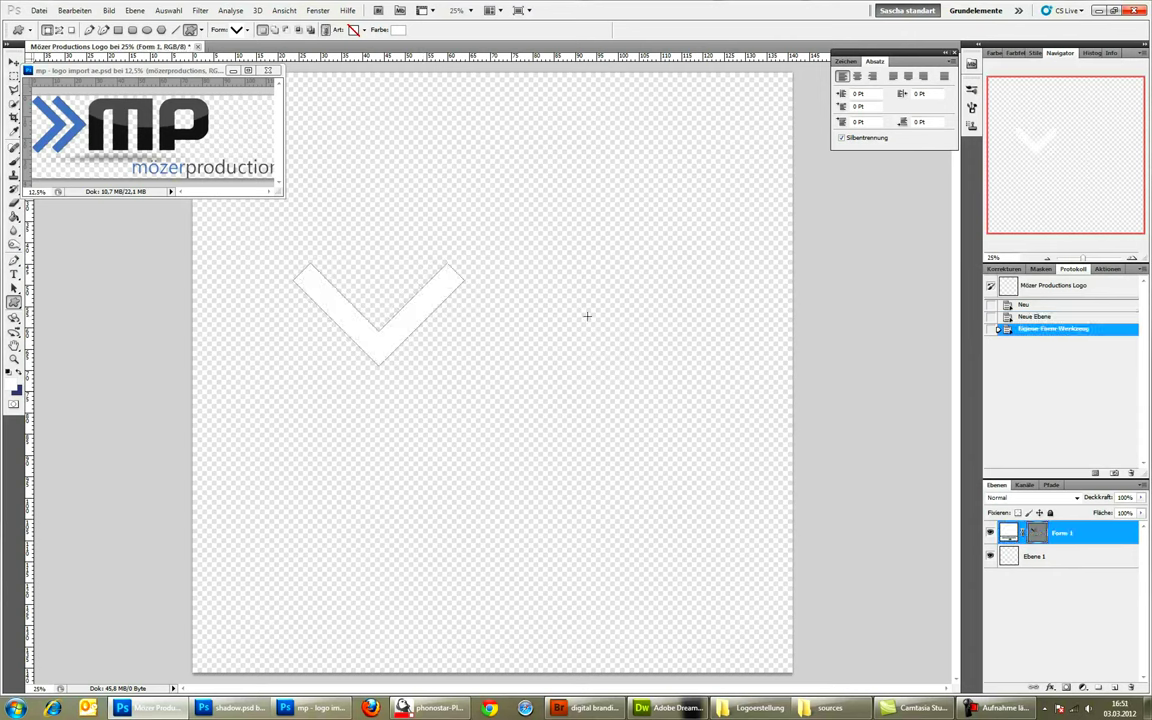
pyautogui.rightClick(391, 172)
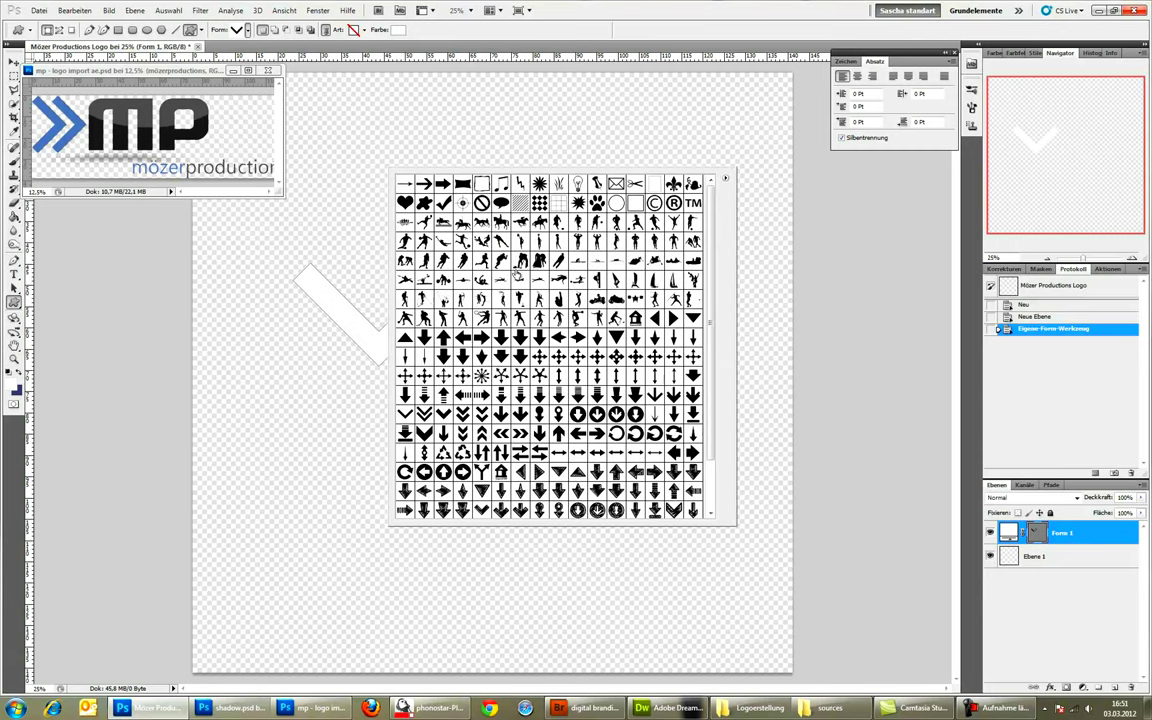
pyautogui.moveTo(736, 522); pyautogui.dragTo(856, 548)
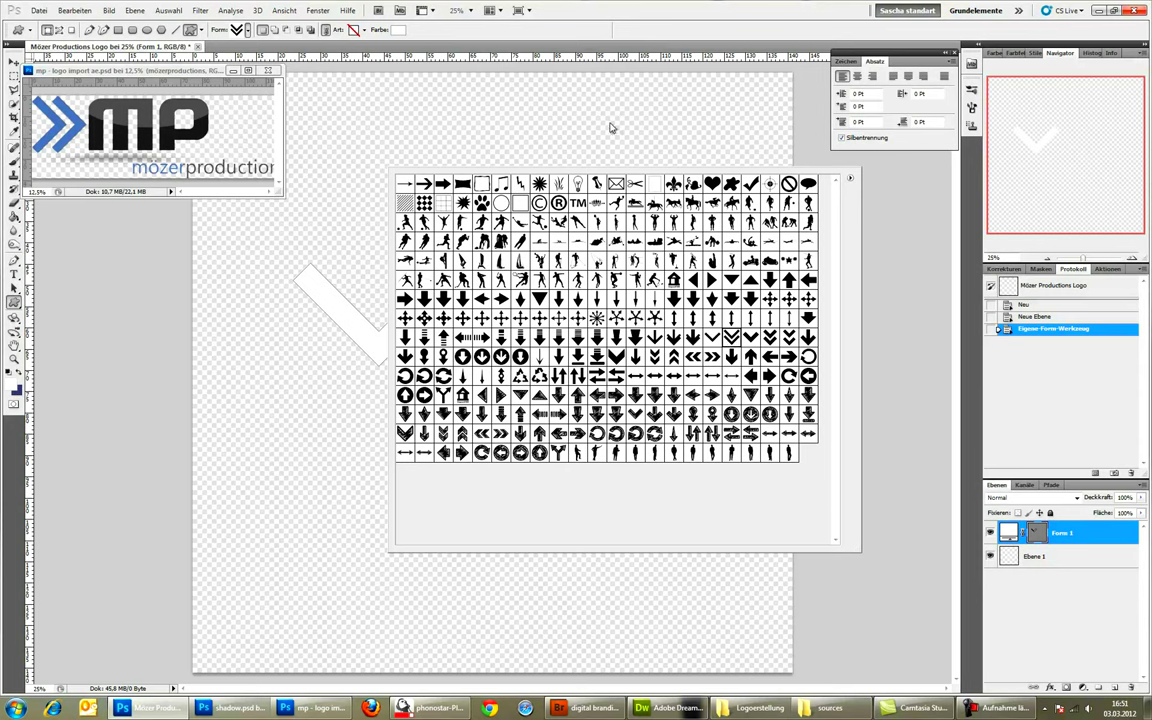
pyautogui.click(612, 127)
pyautogui.click(1041, 318)
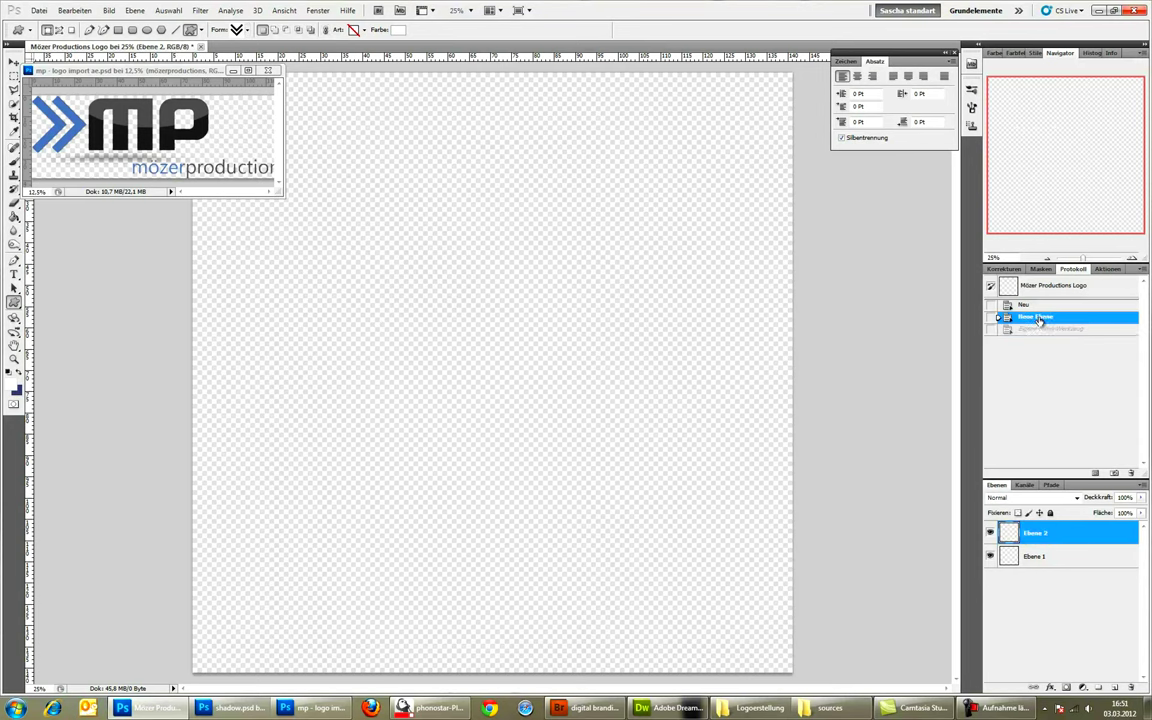
# Set the foreground colour to the logo blue #5475ac sampled from the reference
pyautogui.click(13, 387)
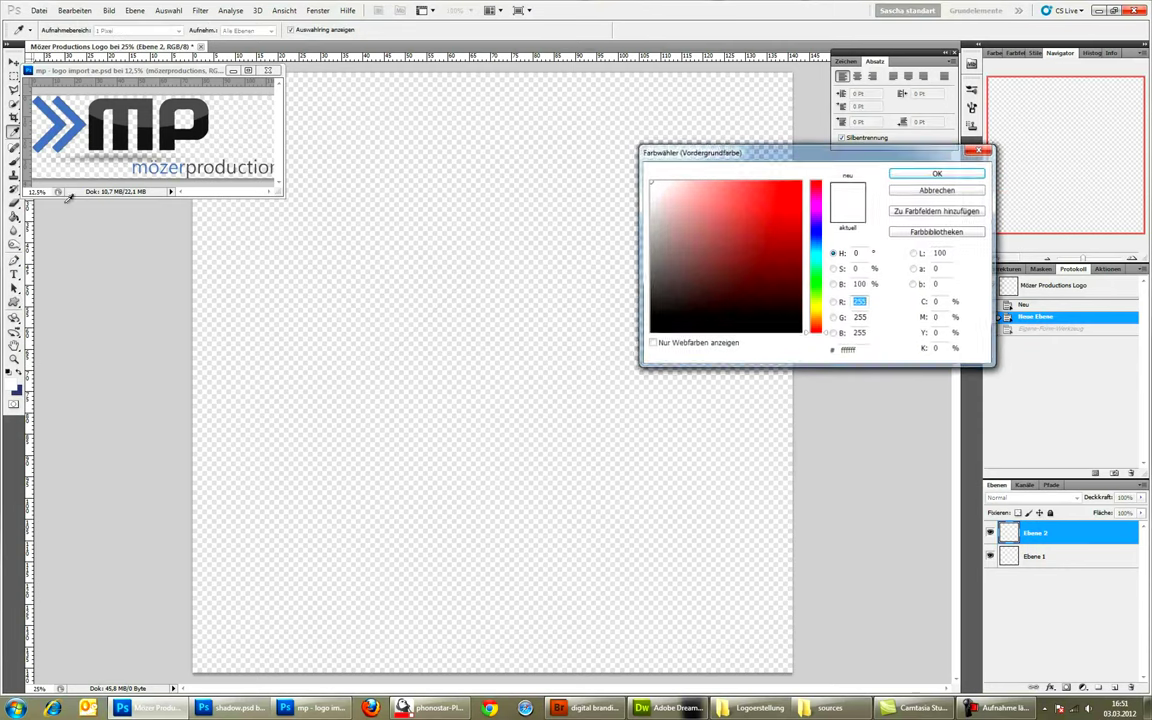
pyautogui.click(68, 113)
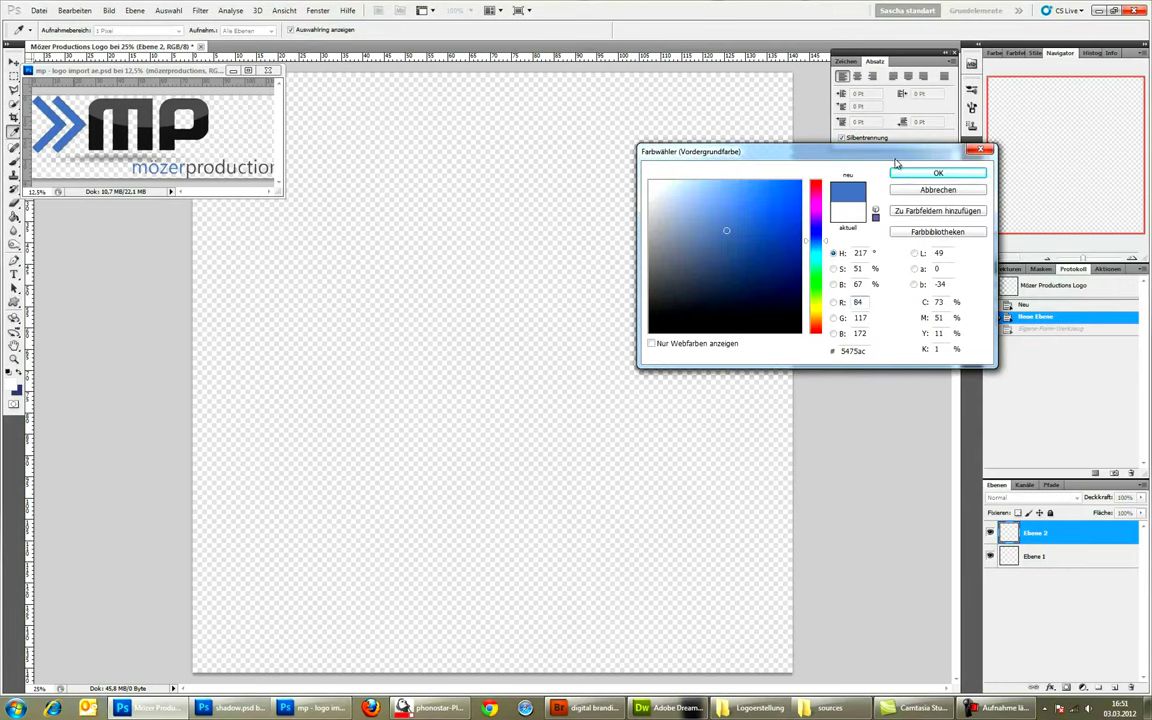
pyautogui.click(900, 173)
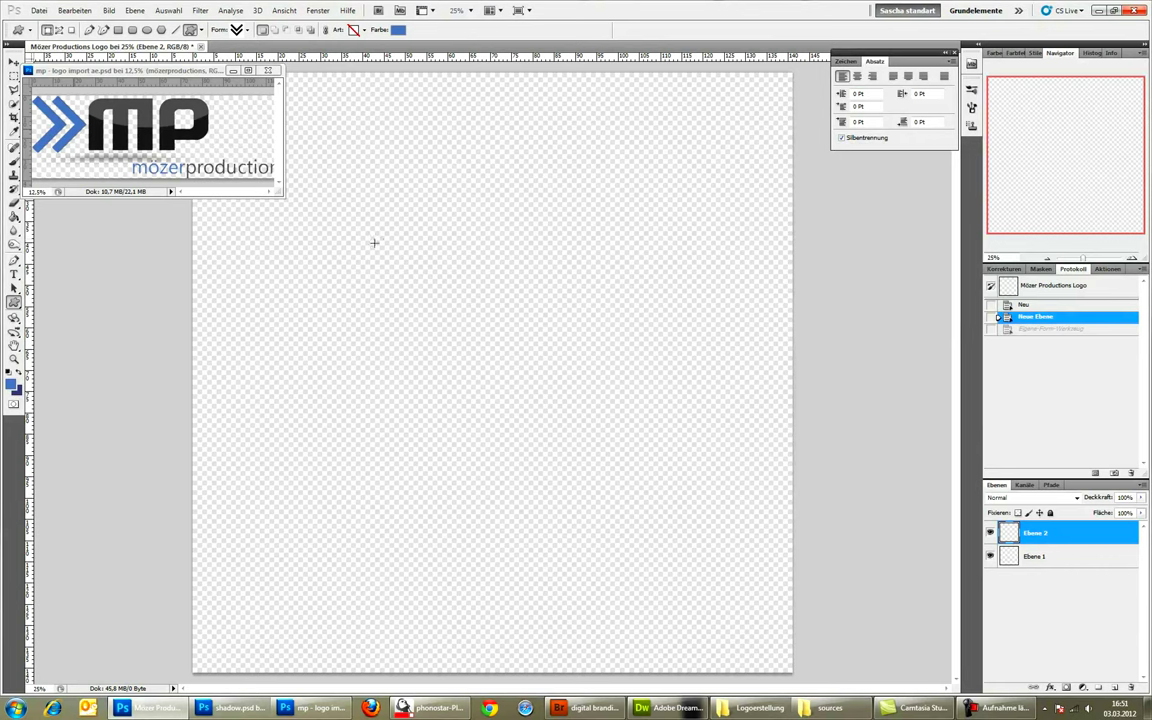
# Draw the blue double chevron as layer Form 1 and rotate it −90° to point right
pyautogui.moveTo(344, 243); pyautogui.dragTo(518, 500)
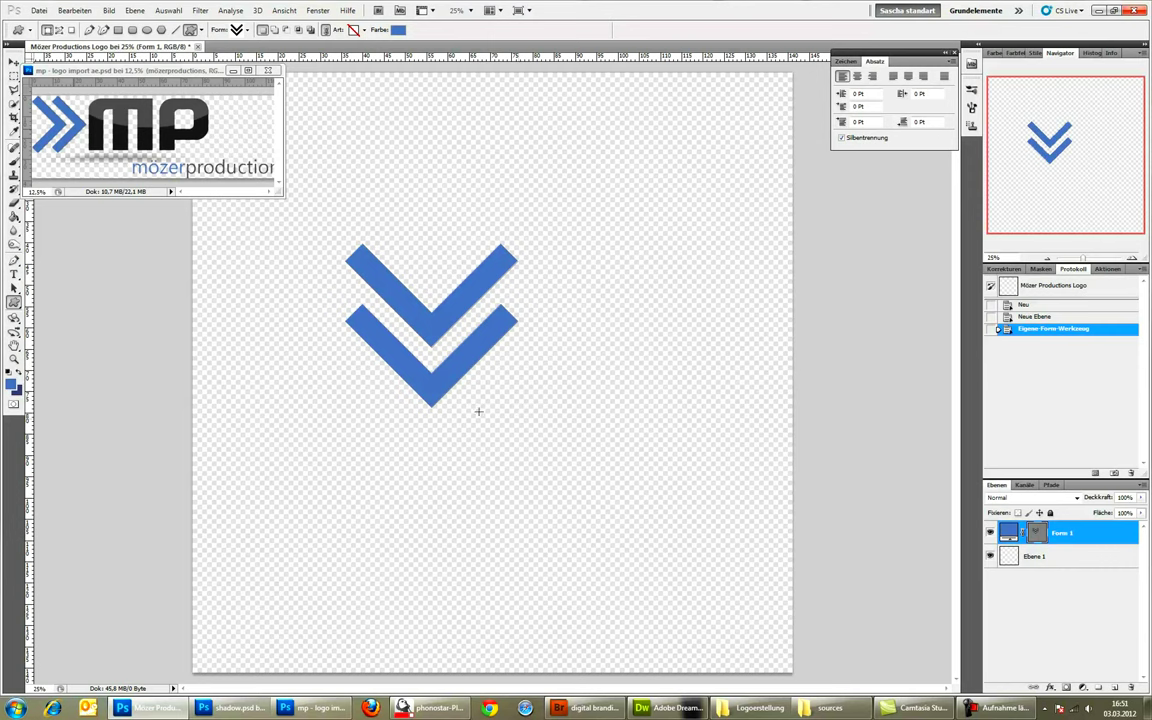
pyautogui.click(14, 61)
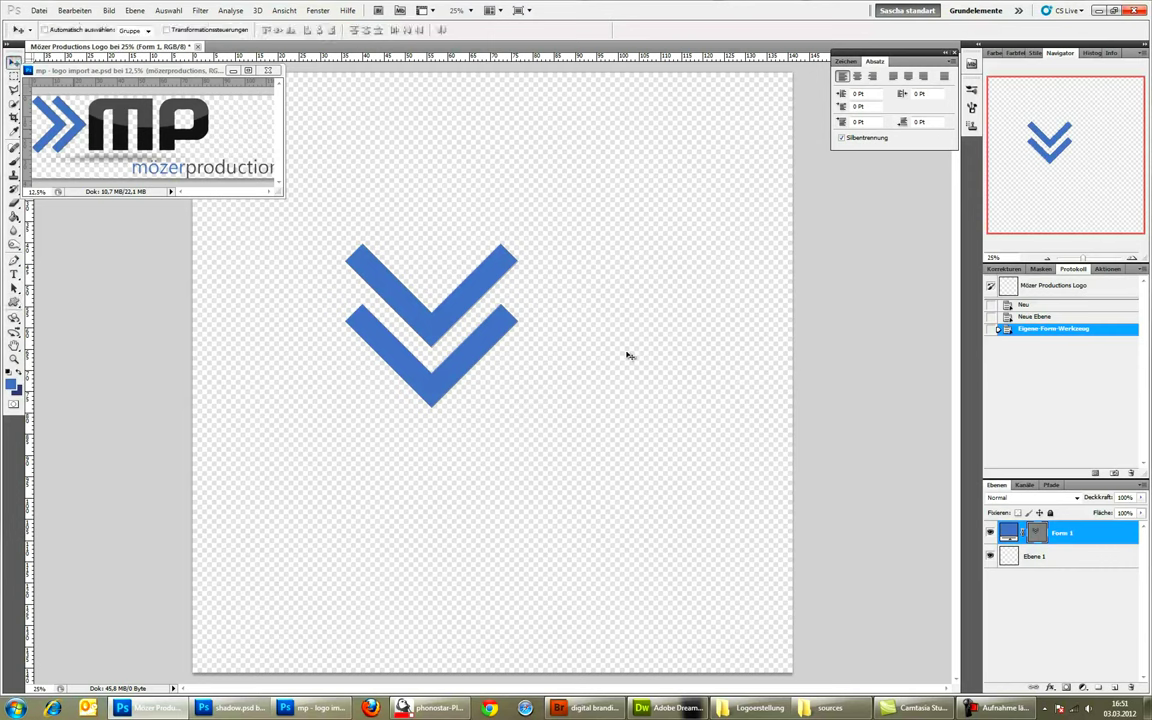
pyautogui.hotkey('ctrl', 't')
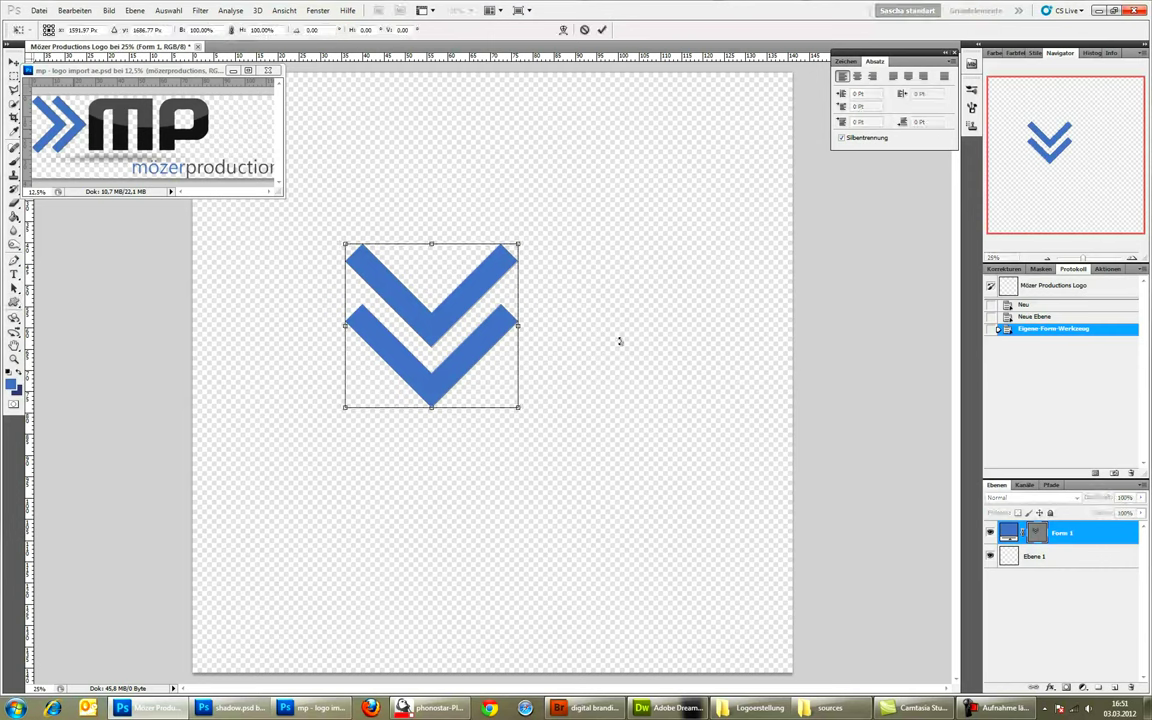
pyautogui.moveTo(560, 226); pyautogui.dragTo(453, 211)
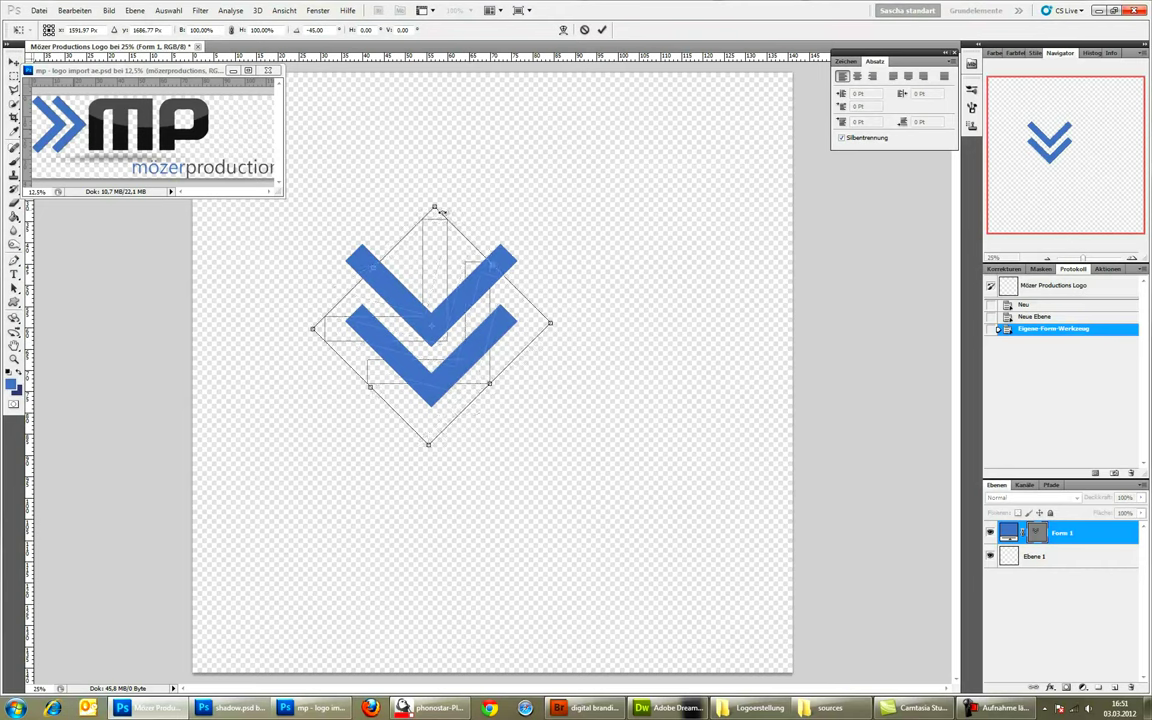
pyautogui.moveTo(453, 211)
pyautogui.mouseDown()
pyautogui.moveTo(398, 215)
pyautogui.moveTo(330, 275)
pyautogui.moveTo(325, 220)
pyautogui.moveTo(365, 202)
pyautogui.moveTo(334, 213)
pyautogui.mouseUp()
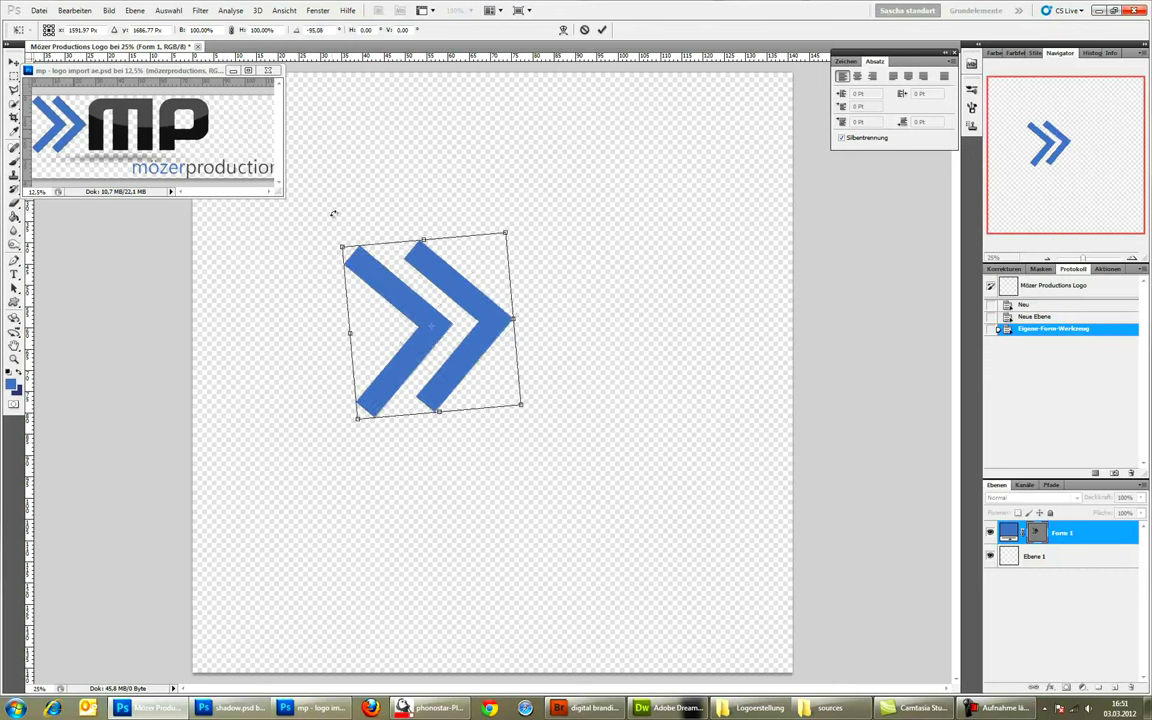
pyautogui.press('Escape')
pyautogui.hotkey('ctrl', 't')
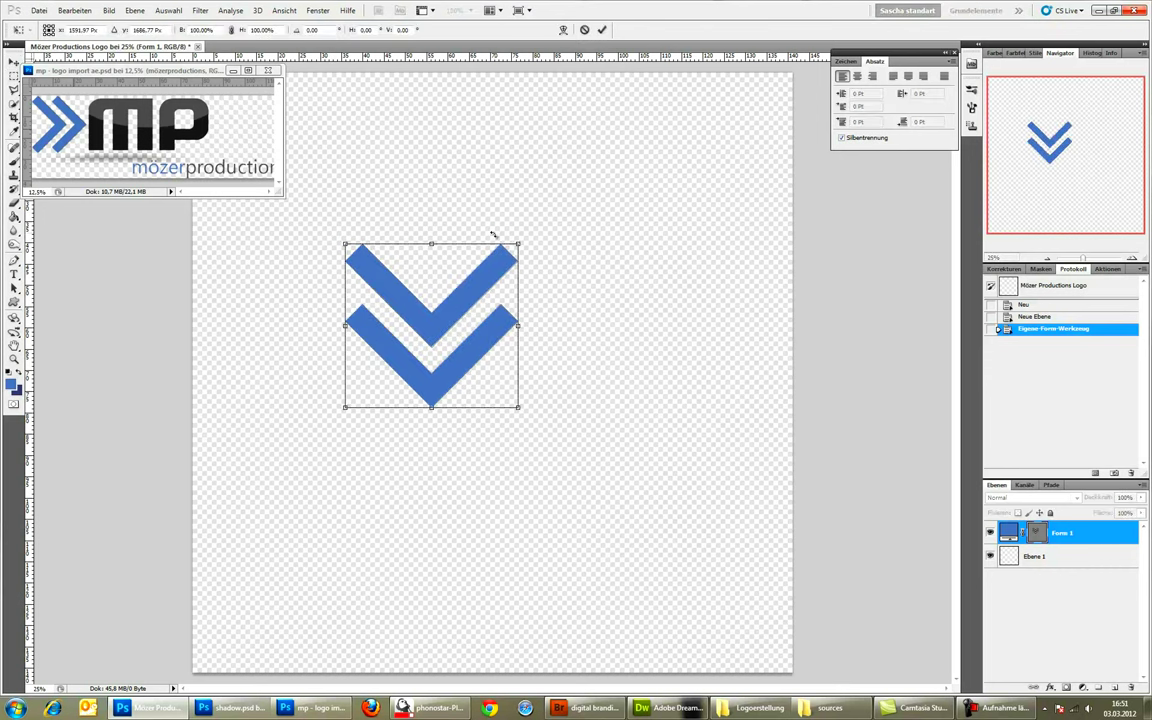
pyautogui.moveTo(446, 189)
pyautogui.mouseDown()
pyautogui.moveTo(431, 210)
pyautogui.moveTo(373, 214)
pyautogui.moveTo(309, 247)
pyautogui.mouseUp()
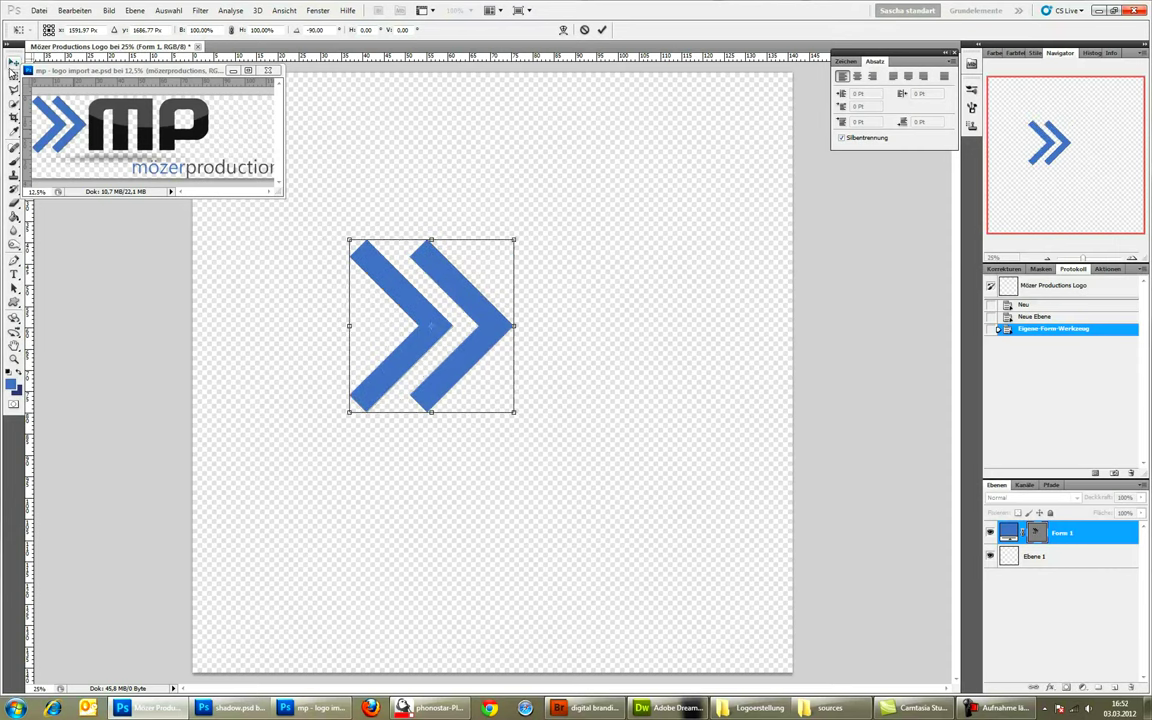
pyautogui.click(14, 62)
pyautogui.click(496, 263)
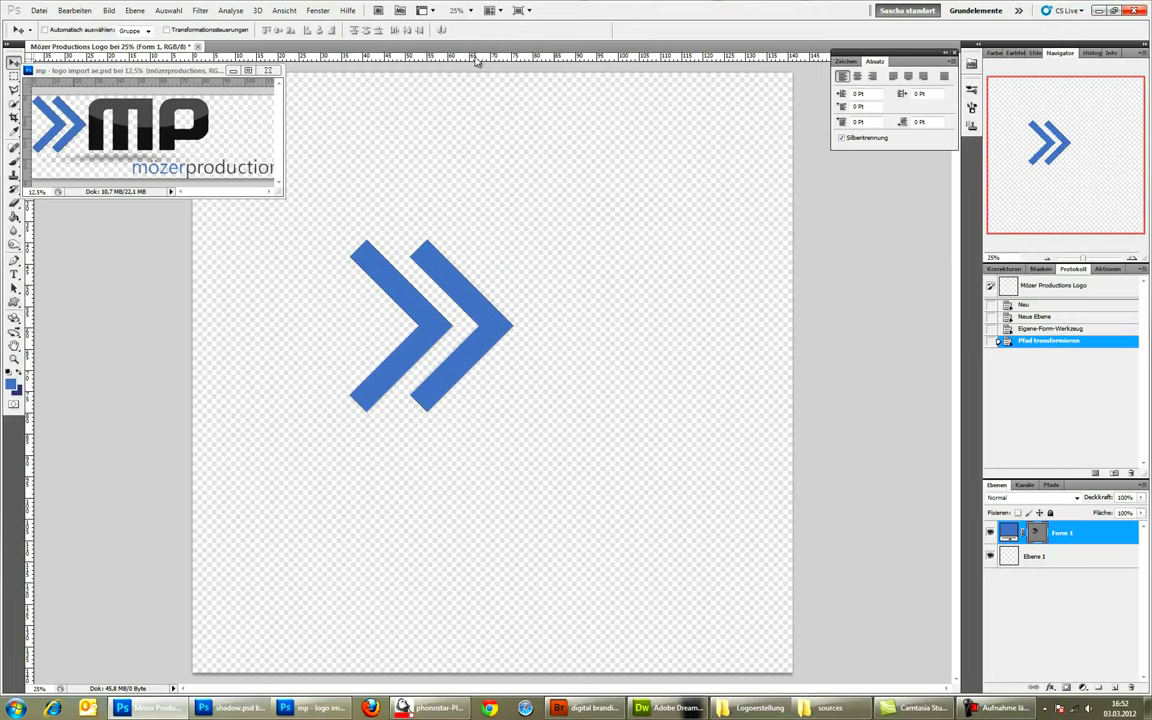
# Add a horizontal guide along the chevrons' lower tips and shift the chevrons left
pyautogui.moveTo(477, 62); pyautogui.dragTo(501, 411)
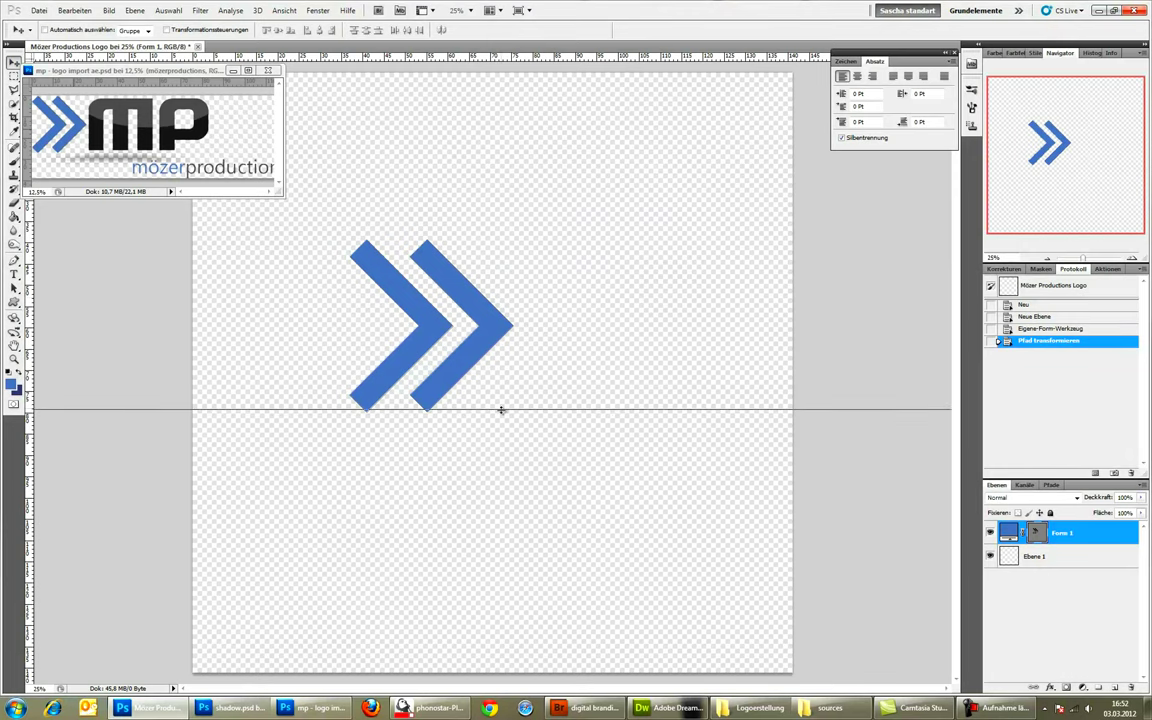
pyautogui.moveTo(501, 411); pyautogui.dragTo(503, 412)
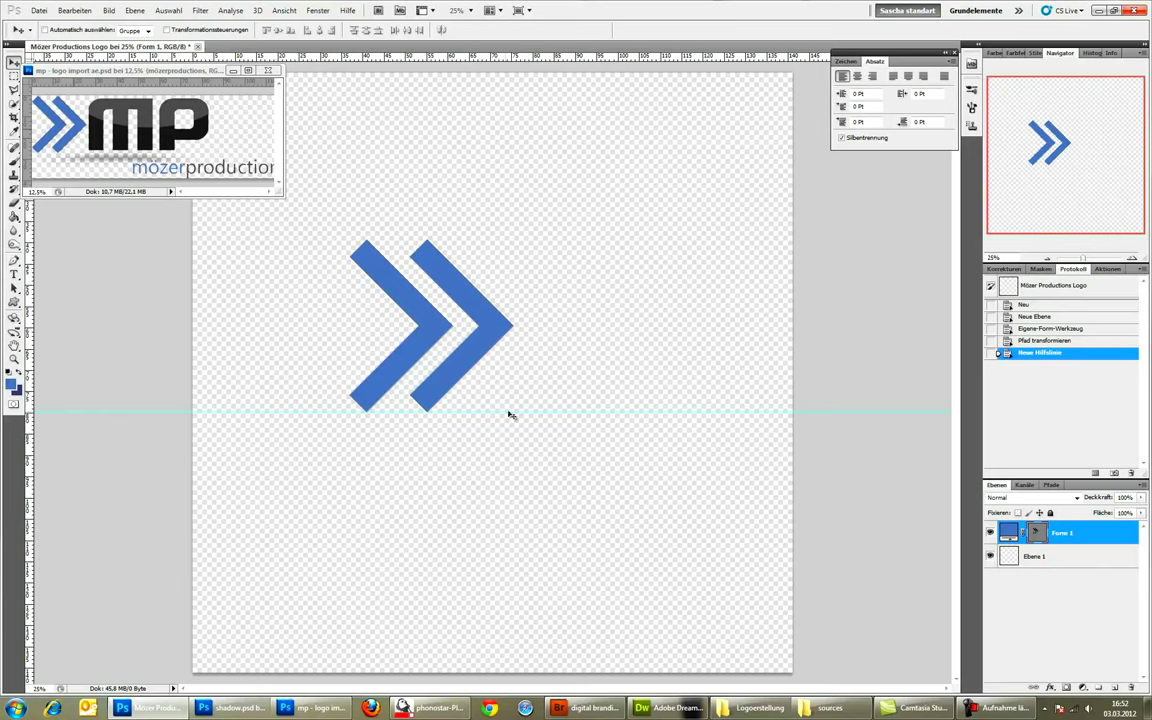
pyautogui.moveTo(477, 314); pyautogui.dragTo(362, 314)
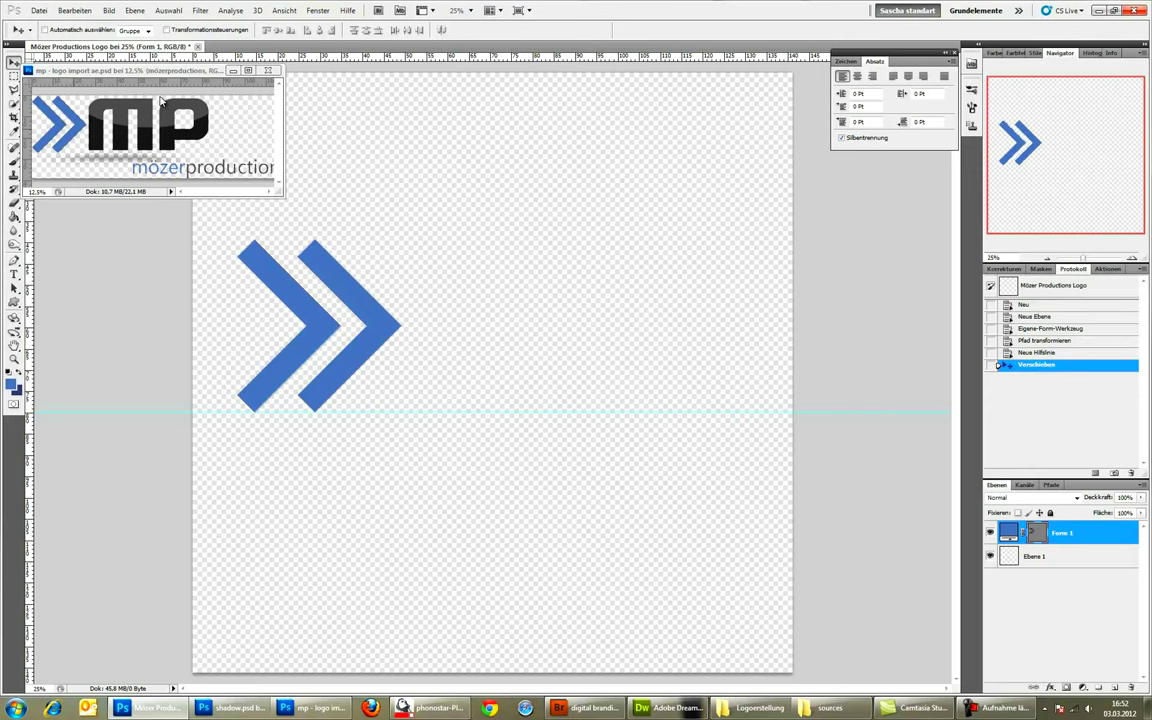
# Type 'mp' in the Soldier font beside the chevrons
pyautogui.press('t')
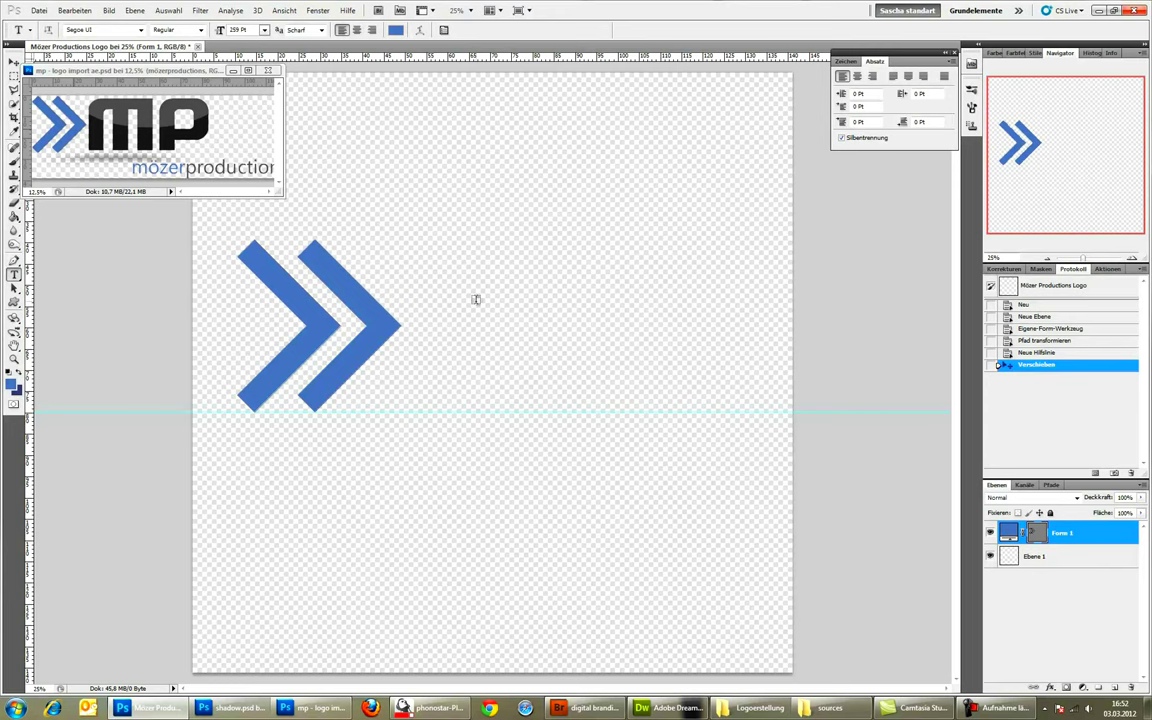
pyautogui.click(440, 335)
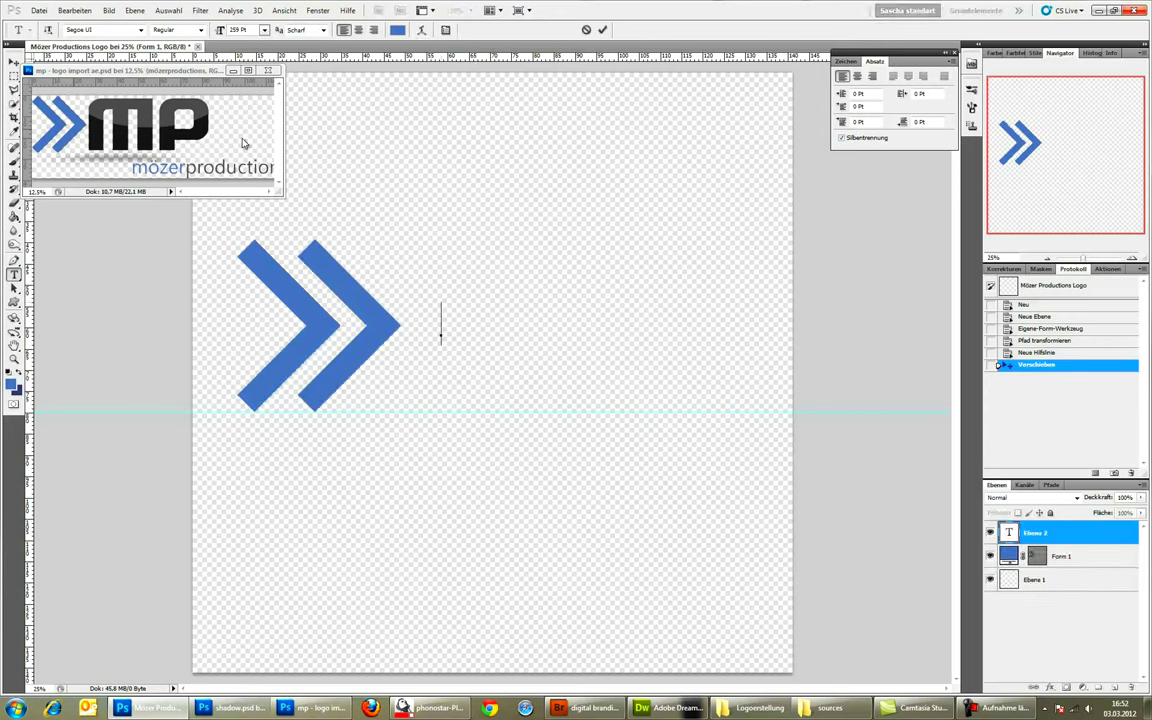
pyautogui.click(105, 29)
pyautogui.write('Sol')
pyautogui.press('Return')
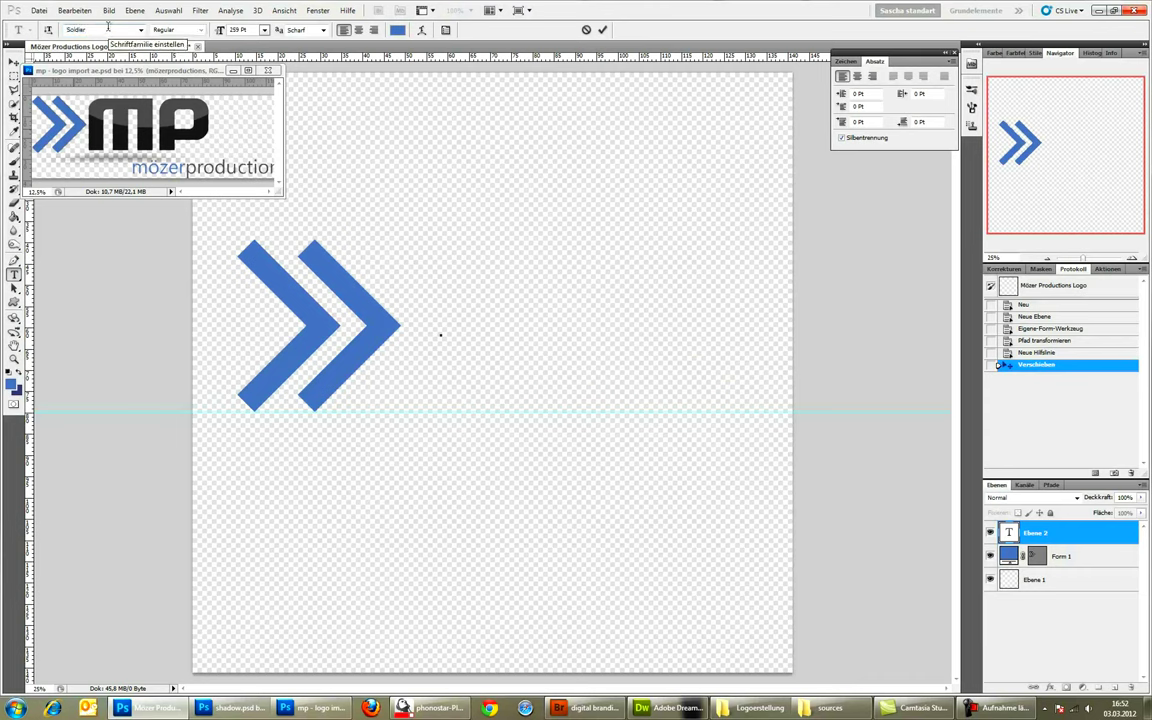
pyautogui.write('mp')
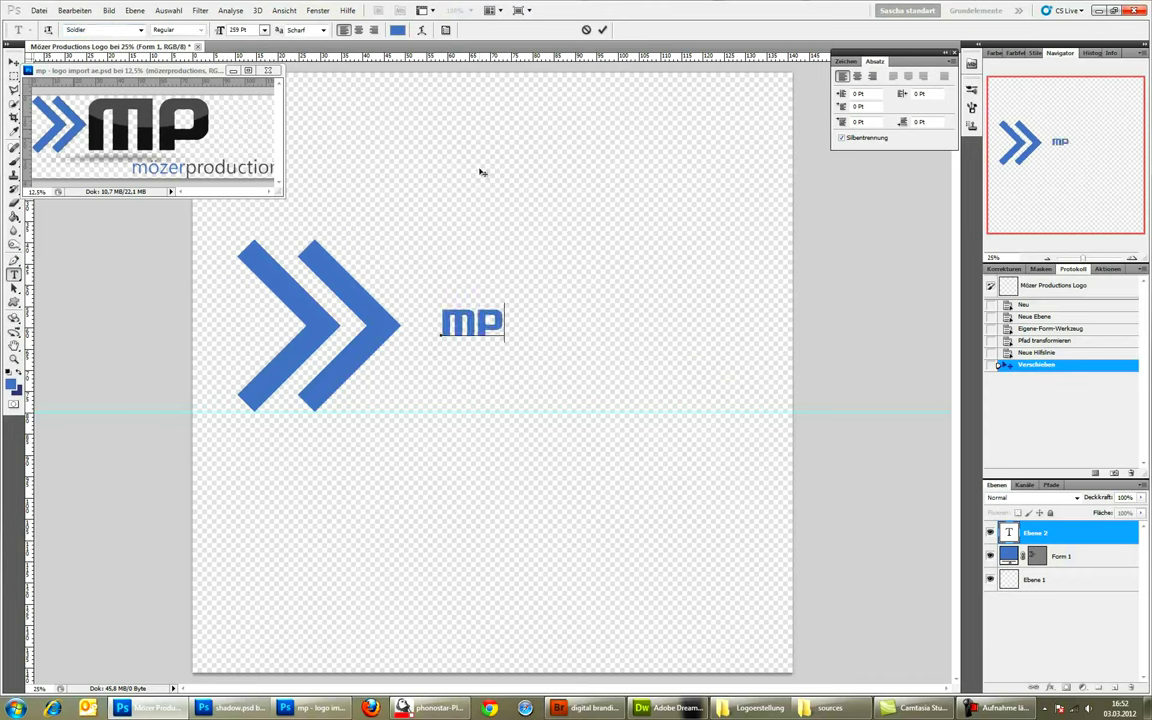
# Colour the mp text dark grey #2b2b2b, enlarge it, and place it beside the chevrons
pyautogui.hotkey('ctrl', 'a')
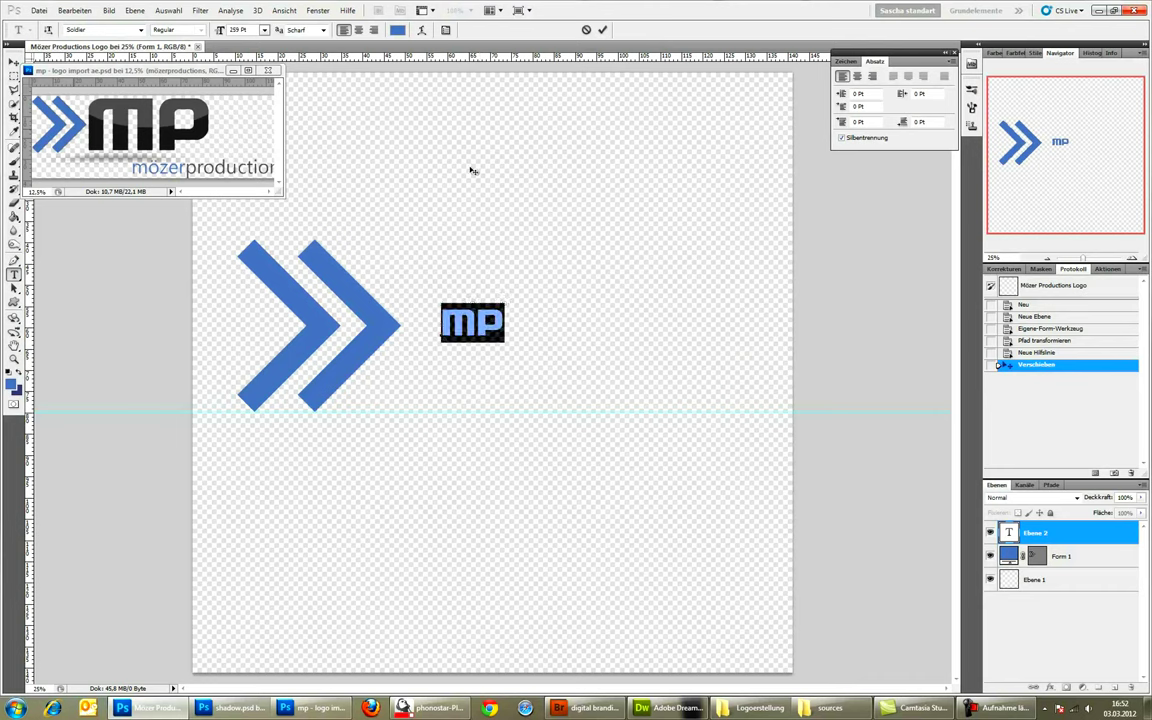
pyautogui.click(396, 30)
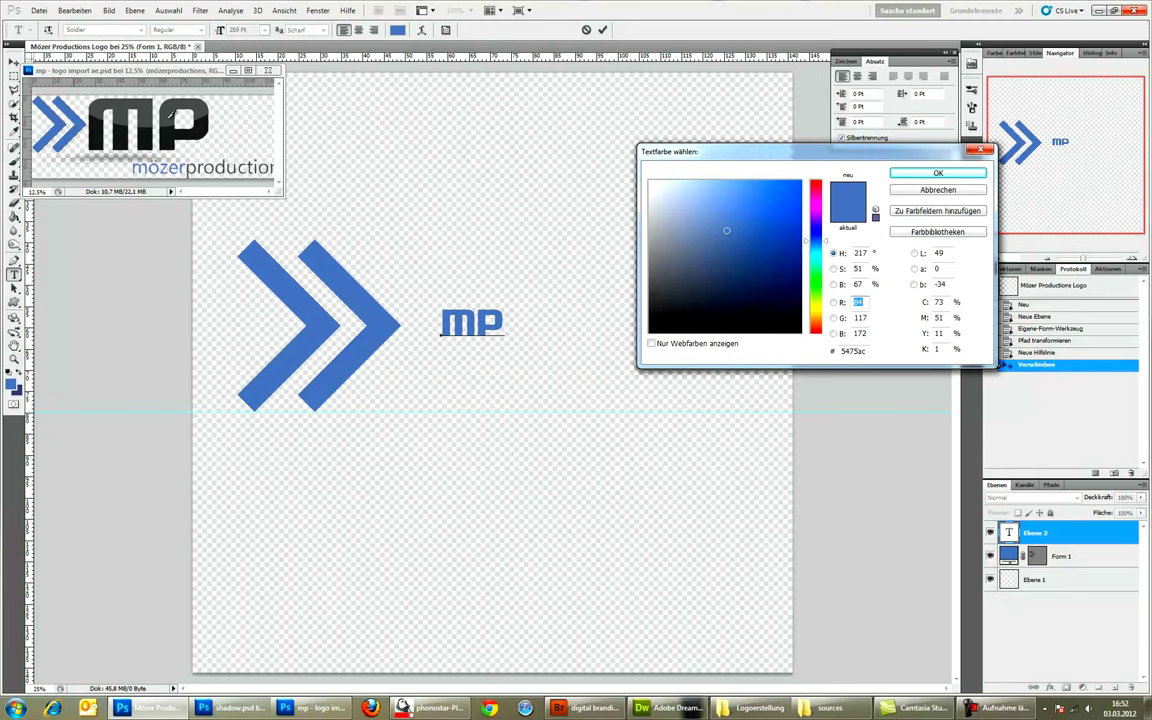
pyautogui.click(143, 134)
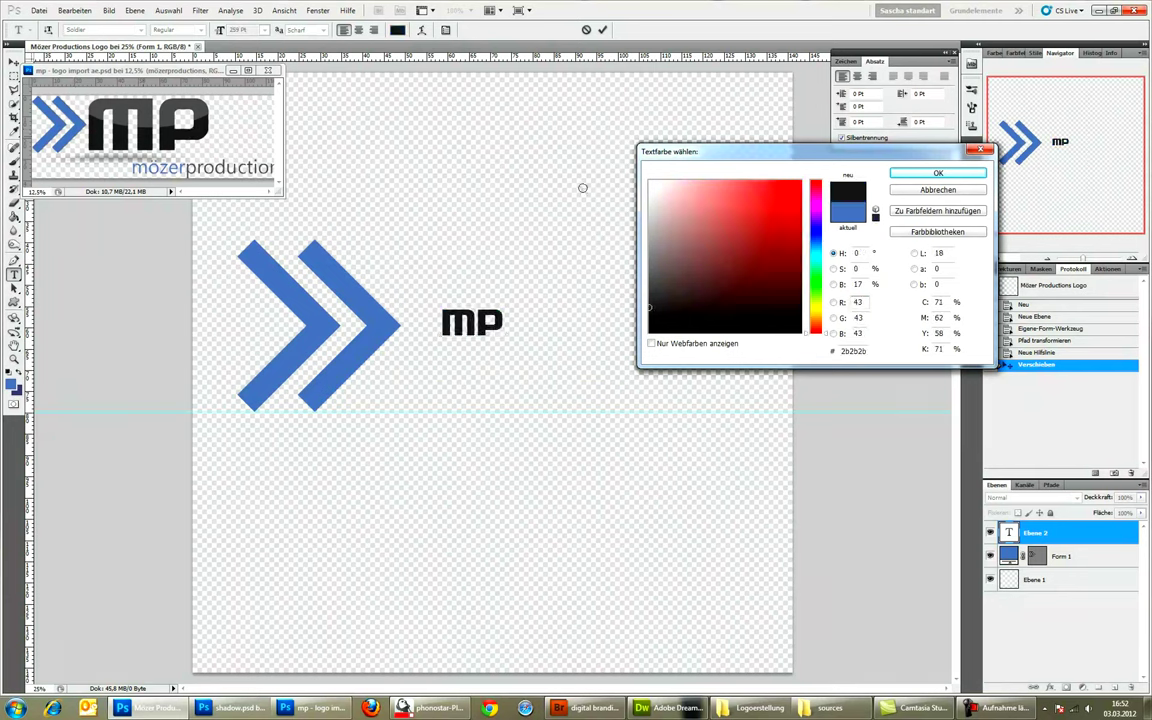
pyautogui.click(940, 173)
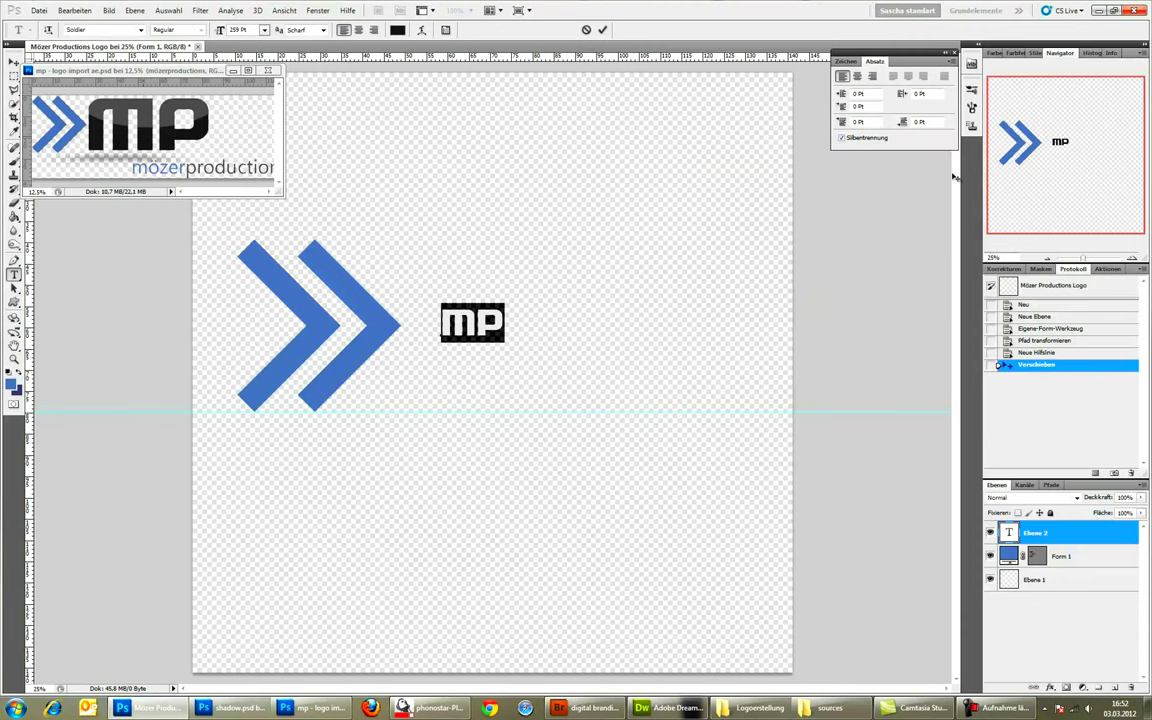
pyautogui.moveTo(215, 29); pyautogui.dragTo(611, 46)
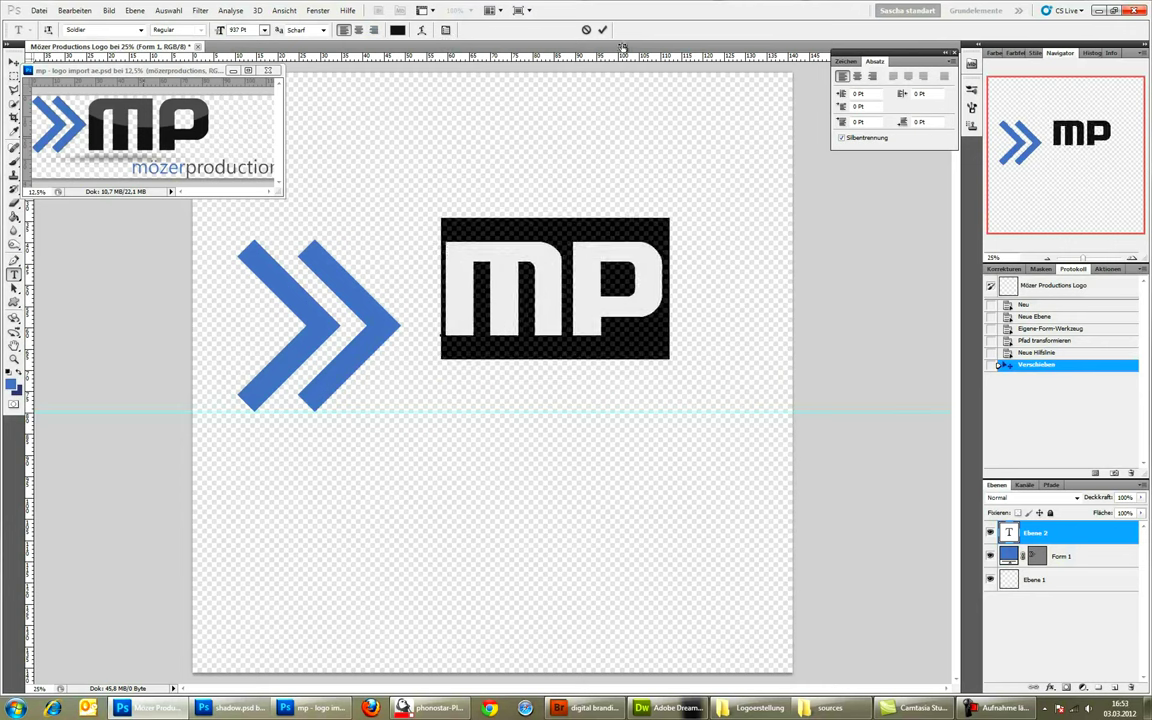
pyautogui.click(14, 62)
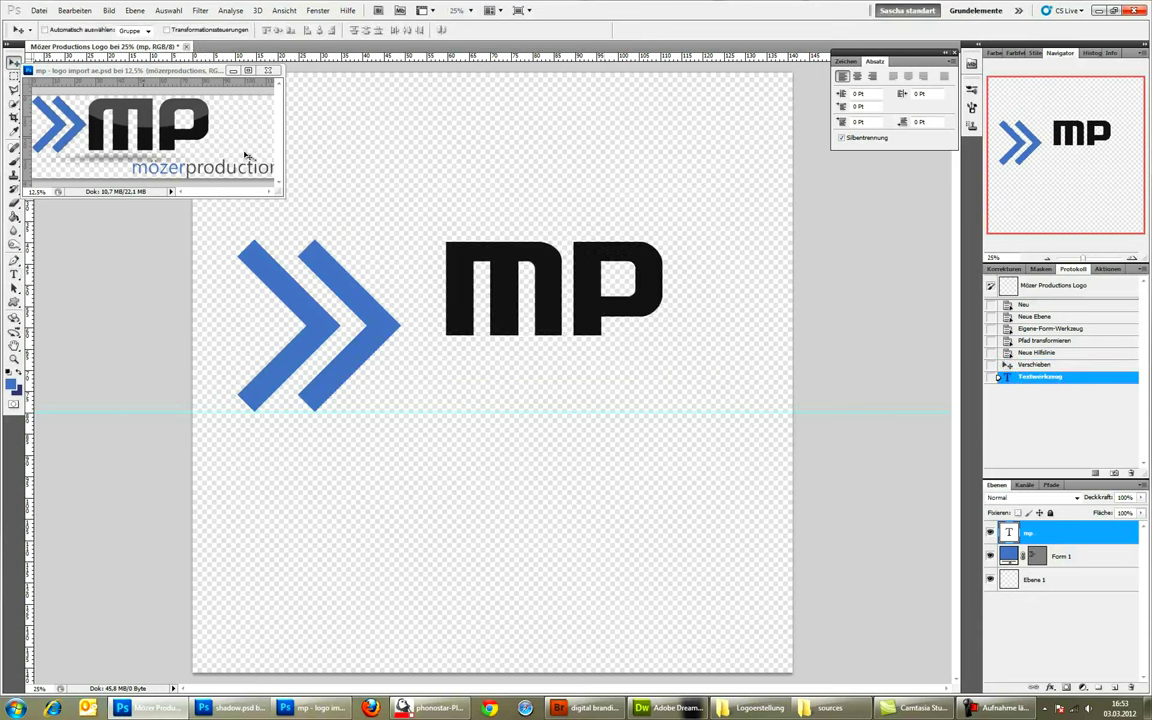
pyautogui.moveTo(566, 299)
pyautogui.mouseDown()
pyautogui.moveTo(519, 342)
pyautogui.moveTo(525, 372)
pyautogui.mouseUp()
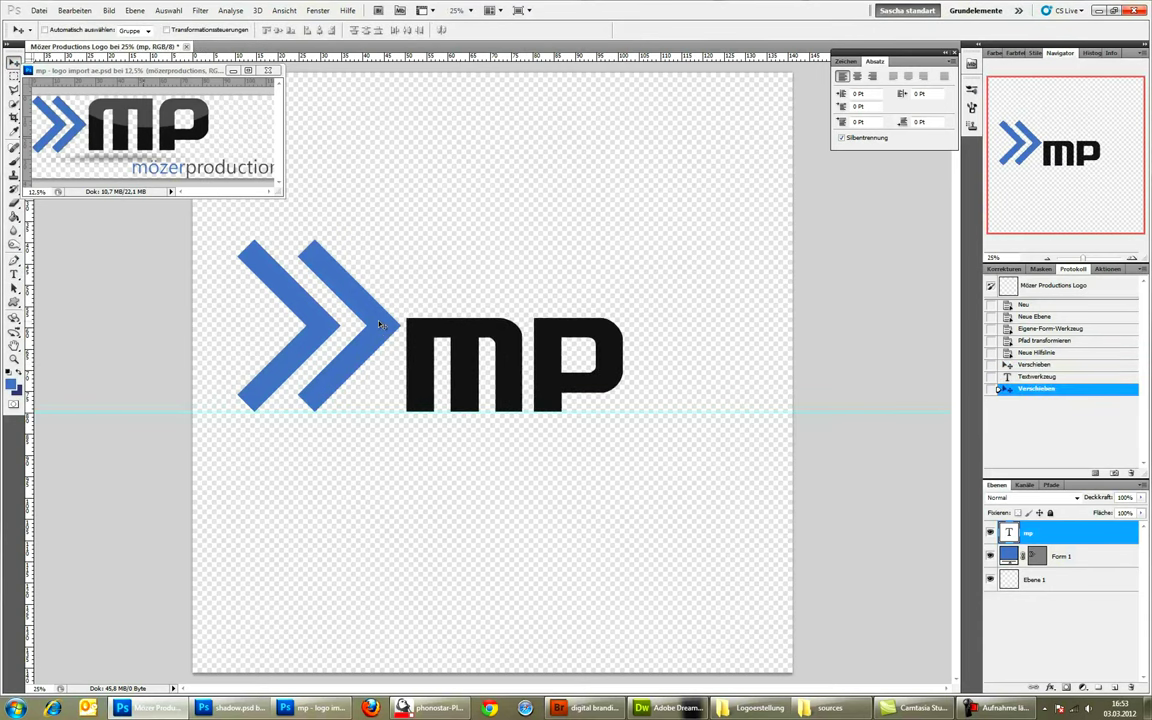
# Scale the chevrons down to about 64% and nudge them slightly left
pyautogui.click(380, 323)
pyautogui.hotkey('ctrl', 't')
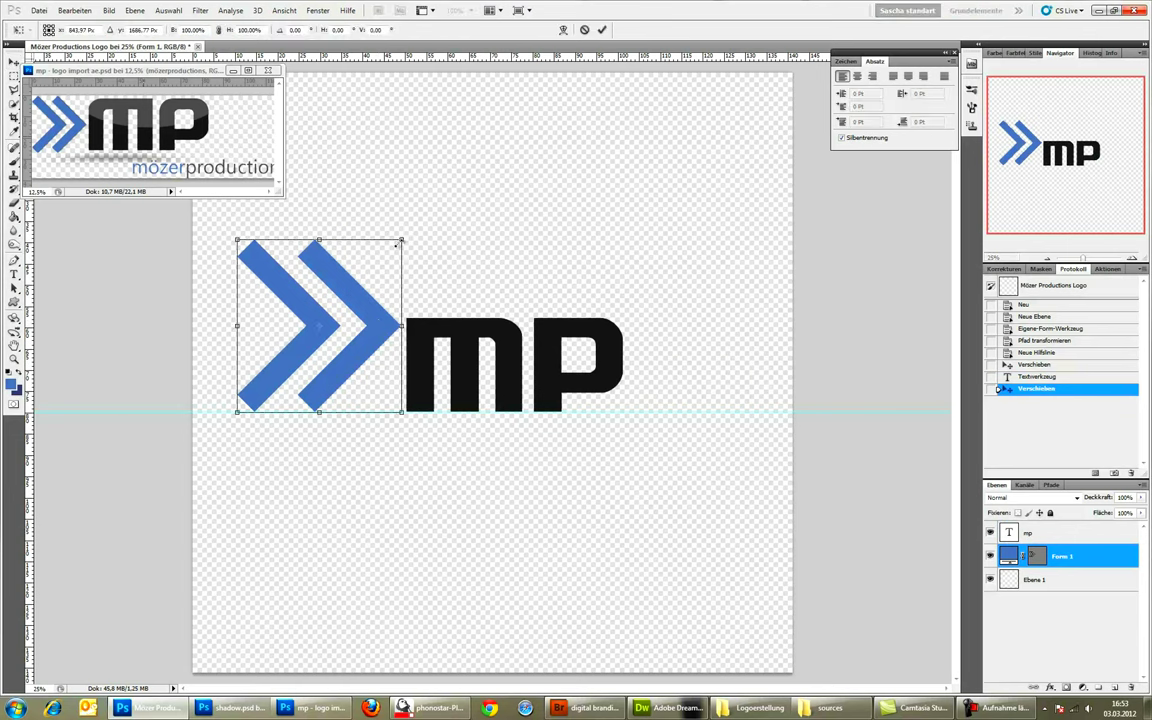
pyautogui.keyDown('shift'); pyautogui.moveTo(396, 244); pyautogui.dragTo(335, 303); pyautogui.keyUp('shift')
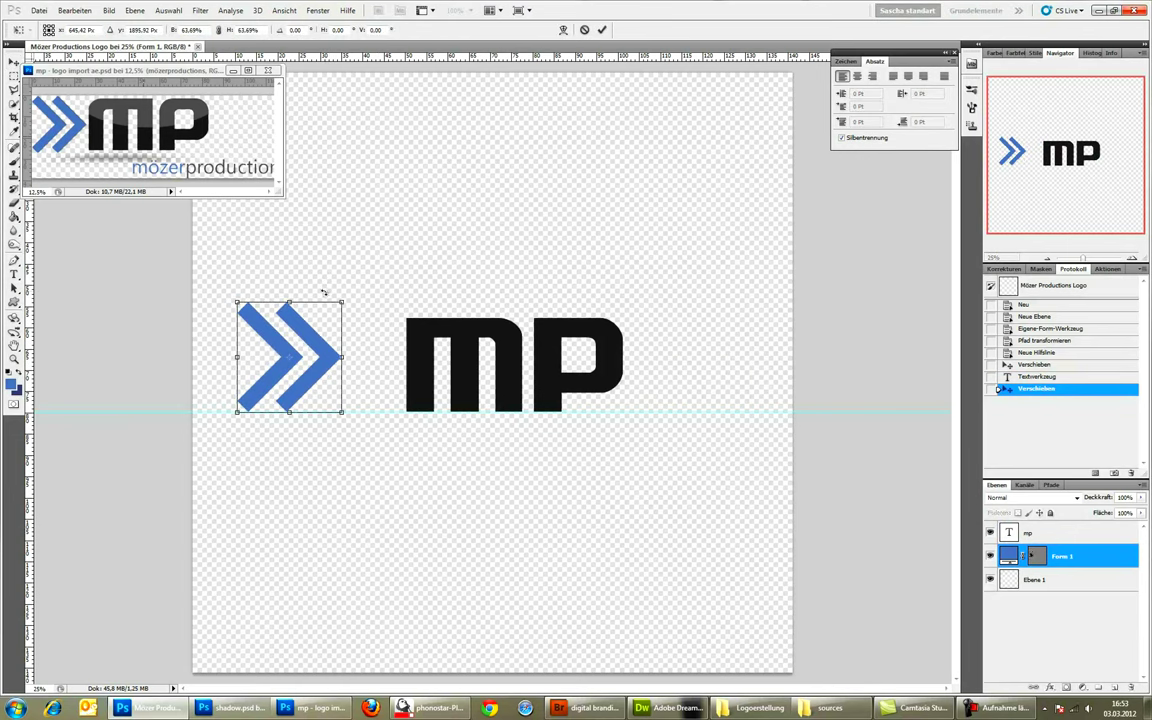
pyautogui.press('Return')
pyautogui.click(946, 711)
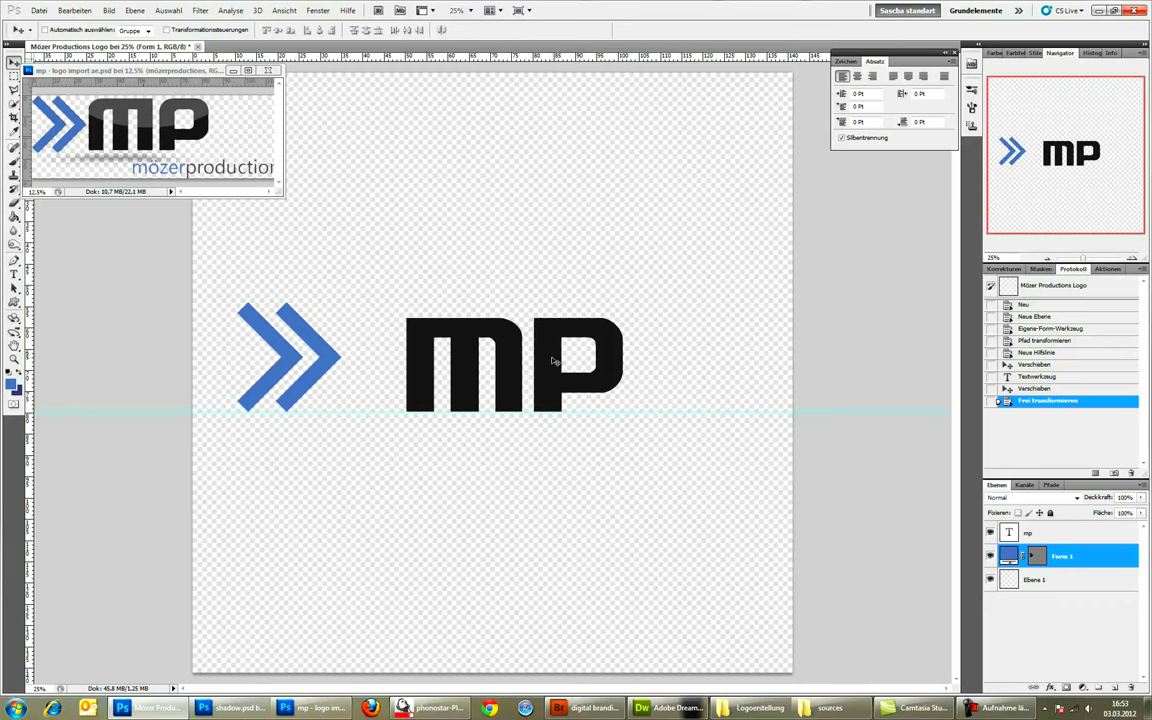
pyautogui.moveTo(553, 361); pyautogui.dragTo(538, 361)
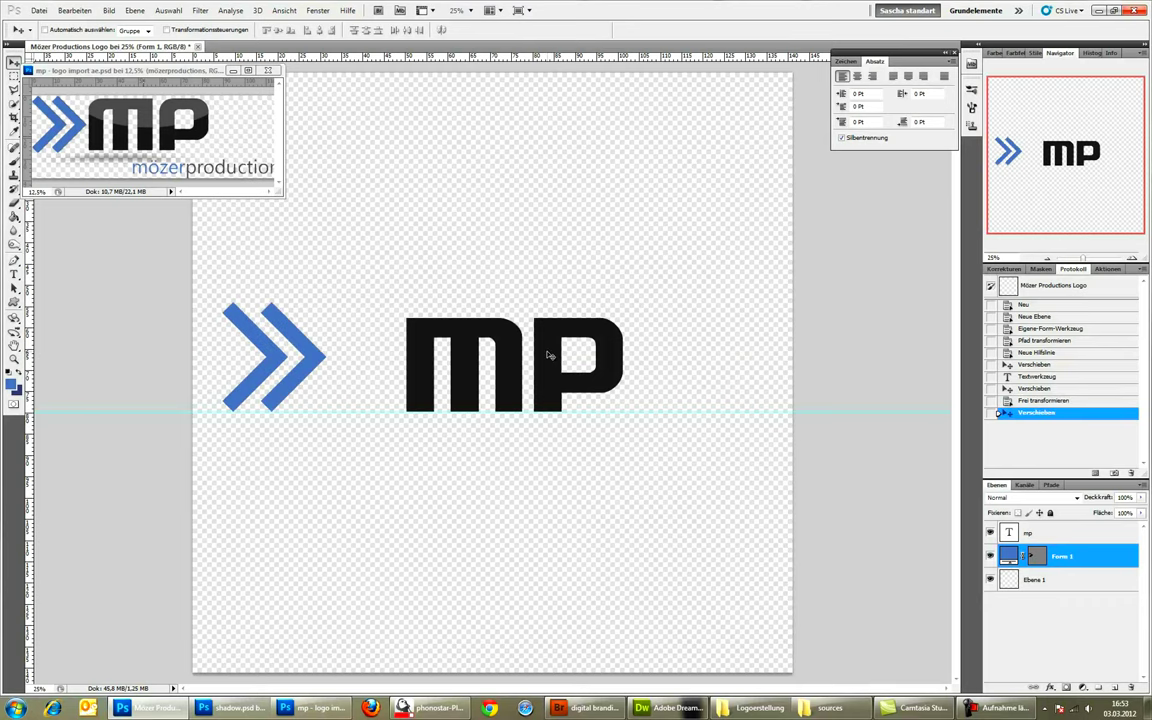
# Realign the mp letters on the guide with the chevrons tight against them
pyautogui.keyDown('ctrl'); pyautogui.click(548, 355); pyautogui.keyUp('ctrl')
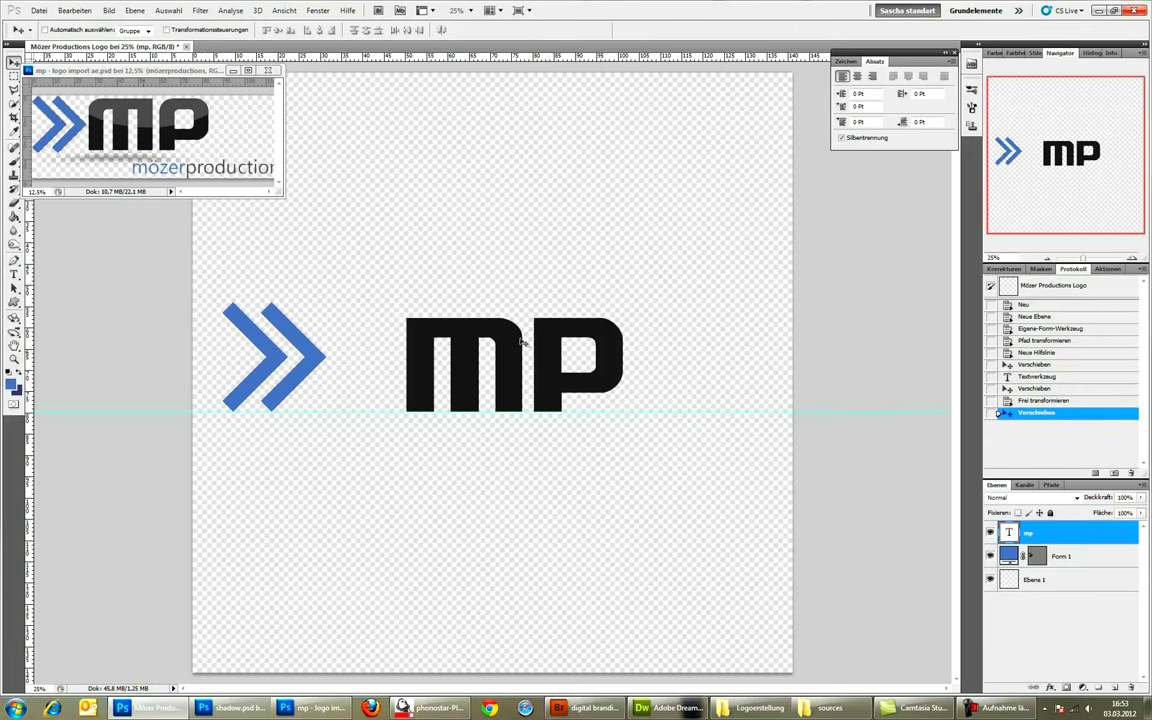
pyautogui.moveTo(548, 345)
pyautogui.mouseDown()
pyautogui.moveTo(689, 345)
pyautogui.moveTo(497, 329)
pyautogui.mouseUp()
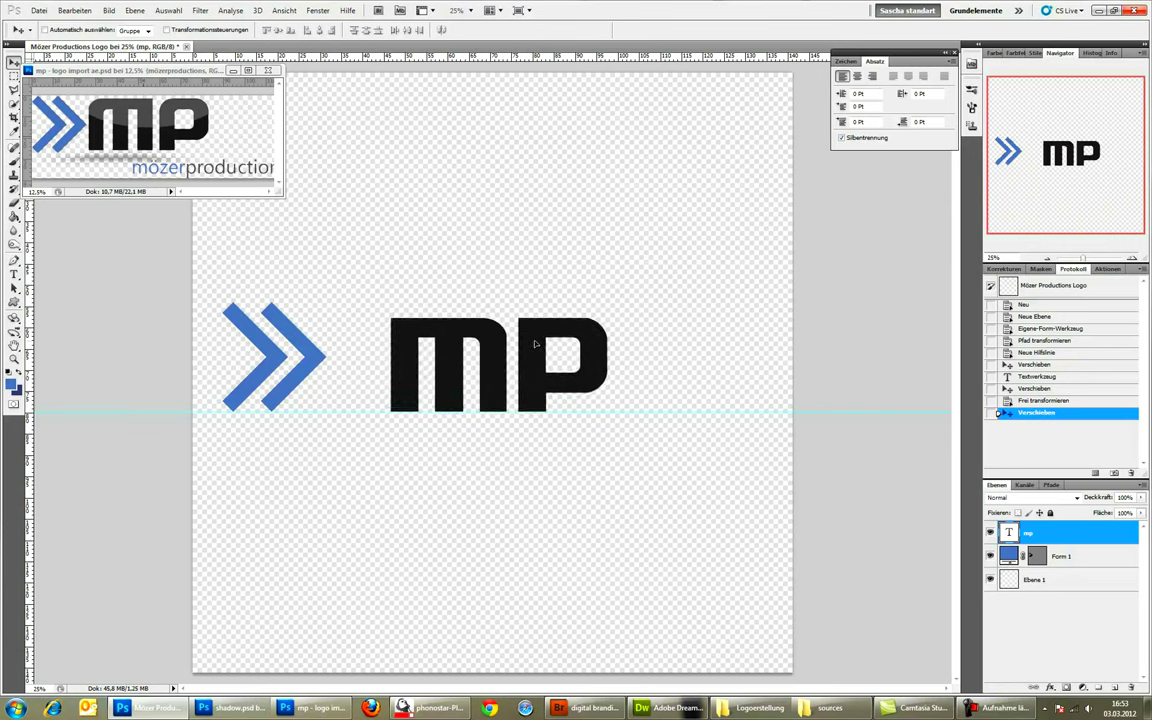
pyautogui.moveTo(497, 329); pyautogui.dragTo(563, 349)
pyautogui.hotkey('ctrl', 'z')
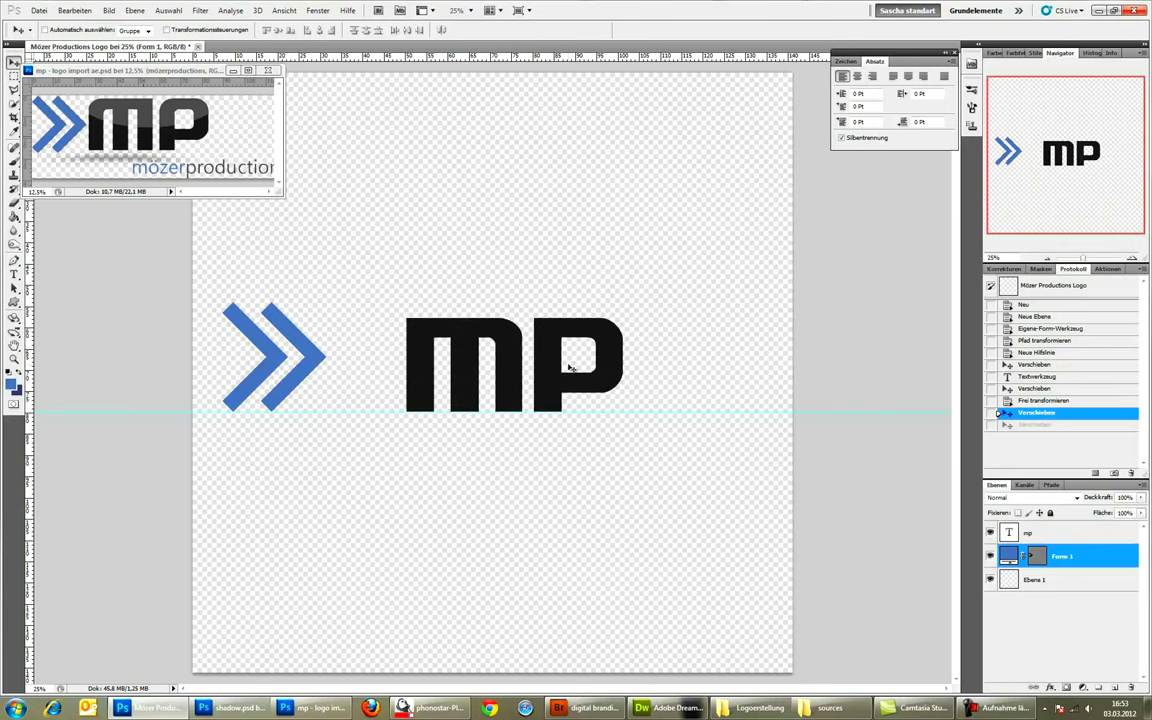
pyautogui.moveTo(551, 366); pyautogui.dragTo(609, 370)
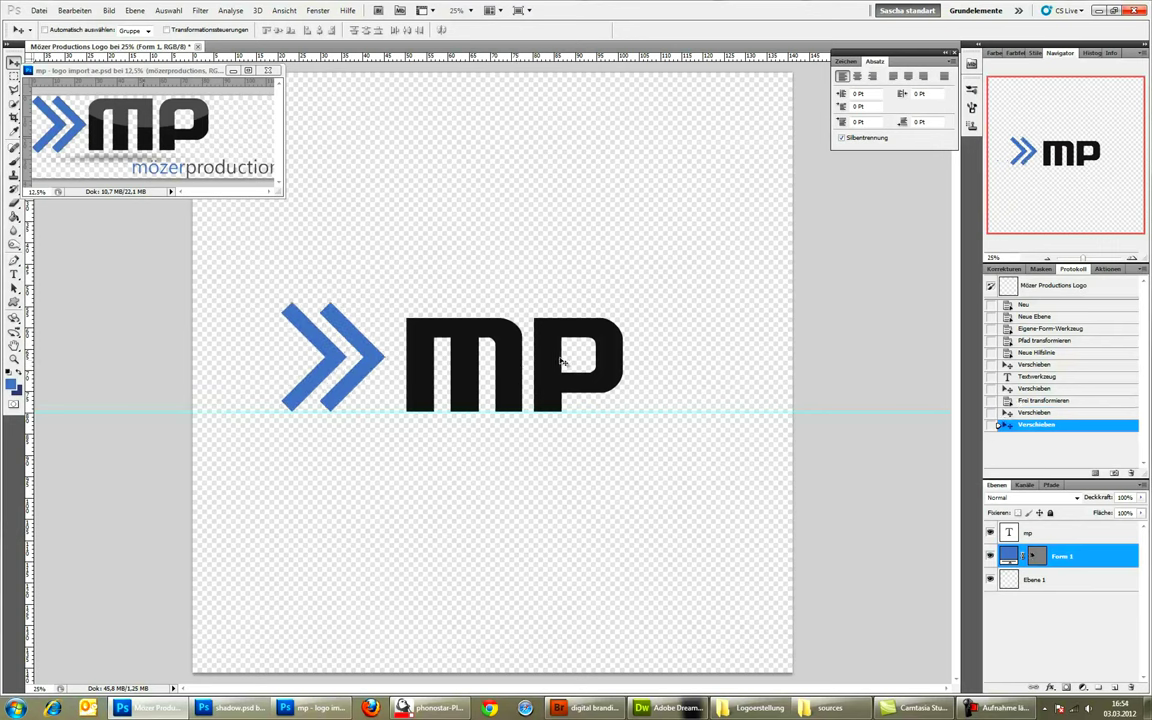
pyautogui.keyDown('ctrl'); pyautogui.click(555, 360); pyautogui.keyUp('ctrl')
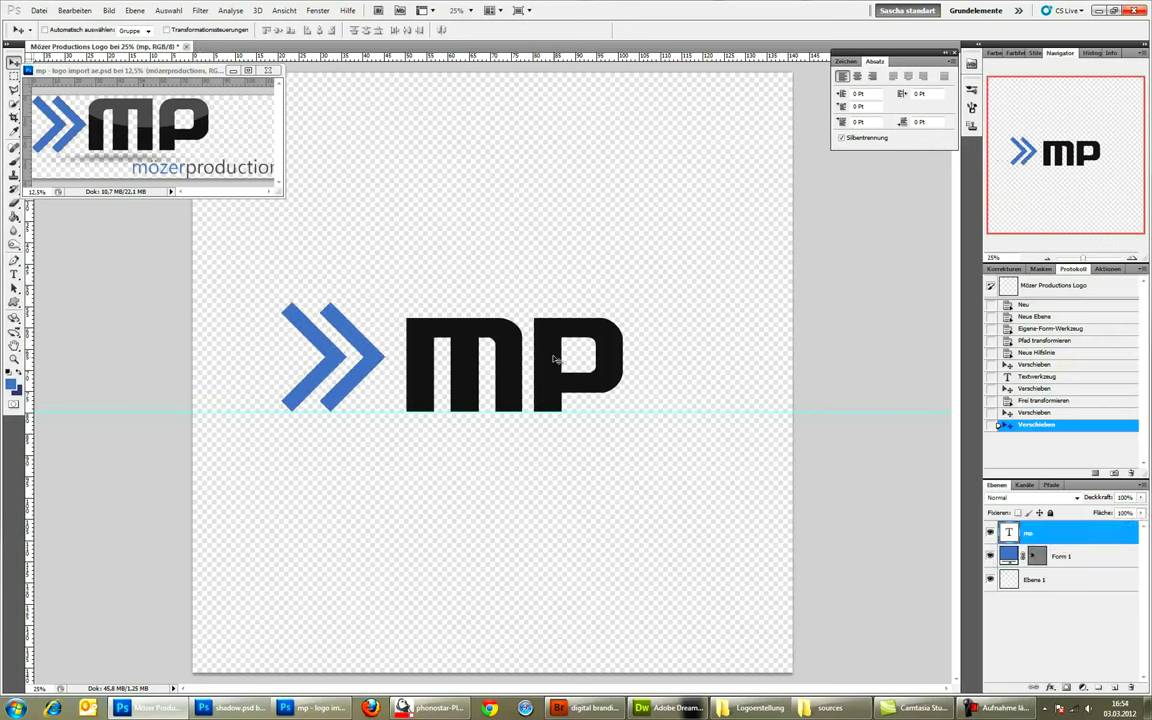
pyautogui.moveTo(556, 355); pyautogui.dragTo(547, 355)
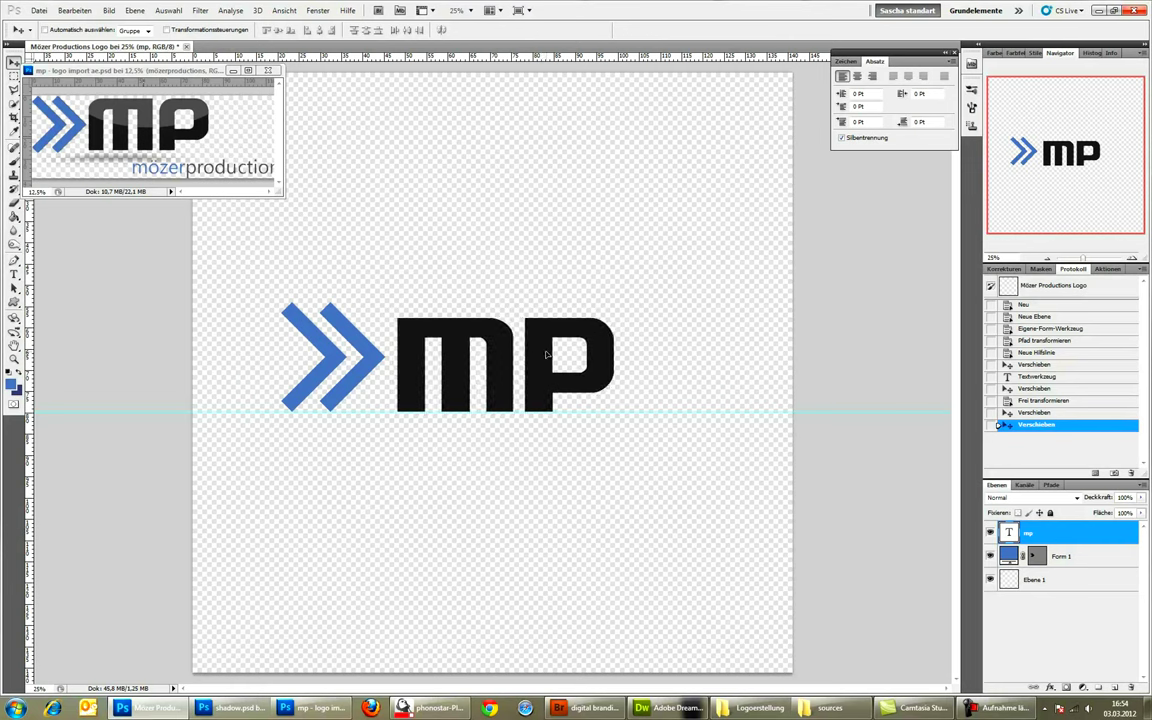
pyautogui.press('Left')
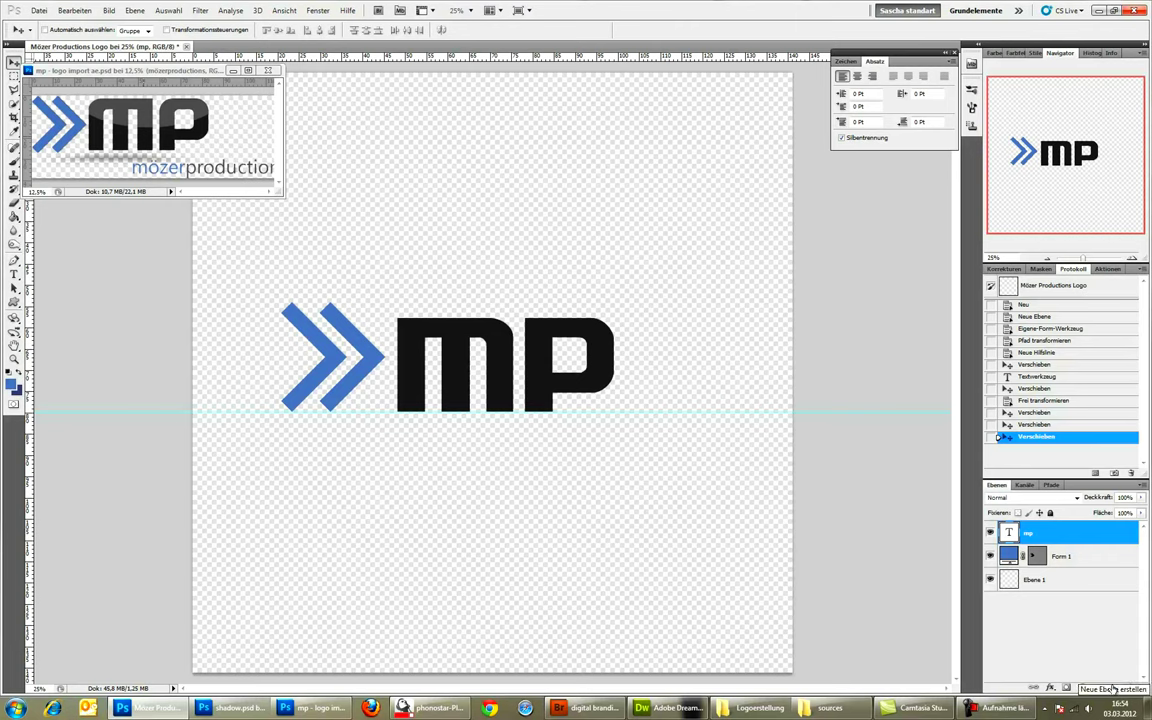
# Add a new layer and draw an elliptical selection over the top of the mp letters
pyautogui.click(1113, 689)
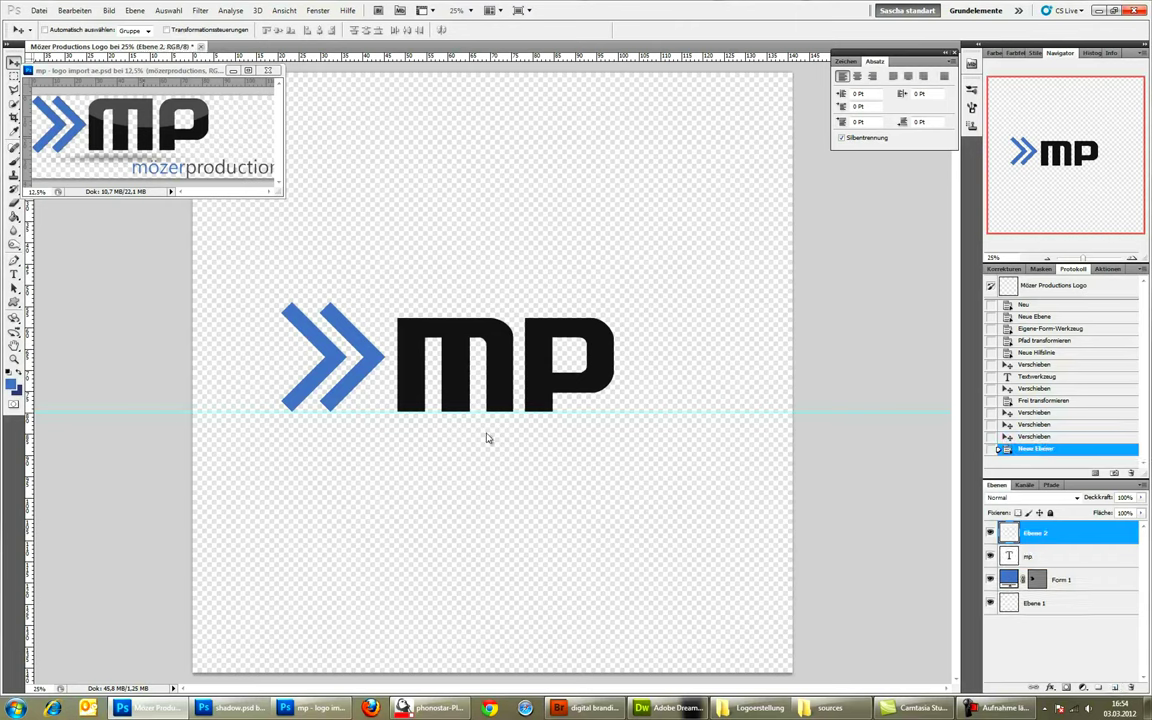
pyautogui.click(12, 72)
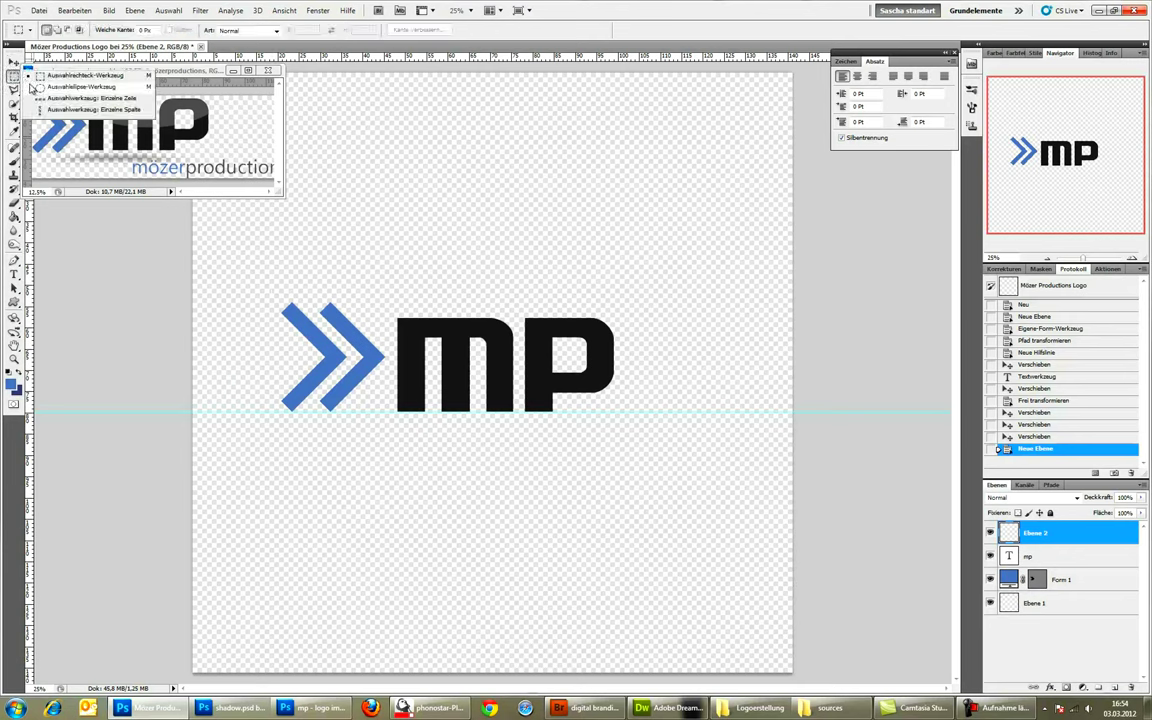
pyautogui.click(80, 87)
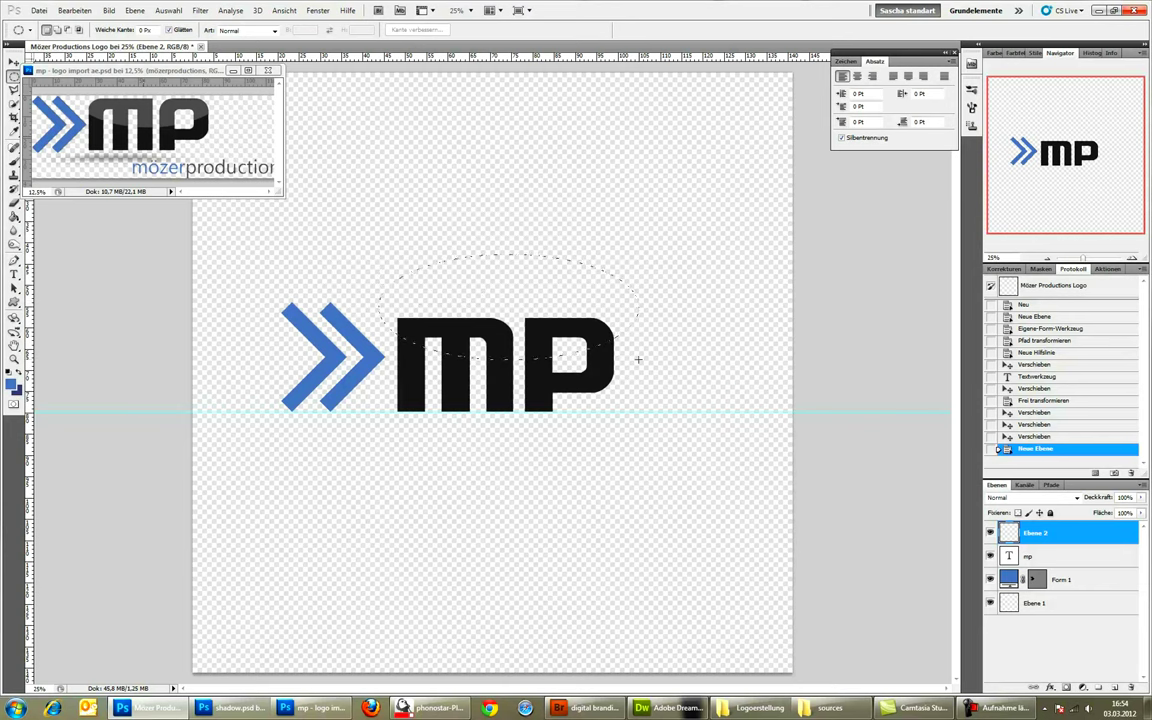
pyautogui.moveTo(637, 358); pyautogui.dragTo(638, 357)
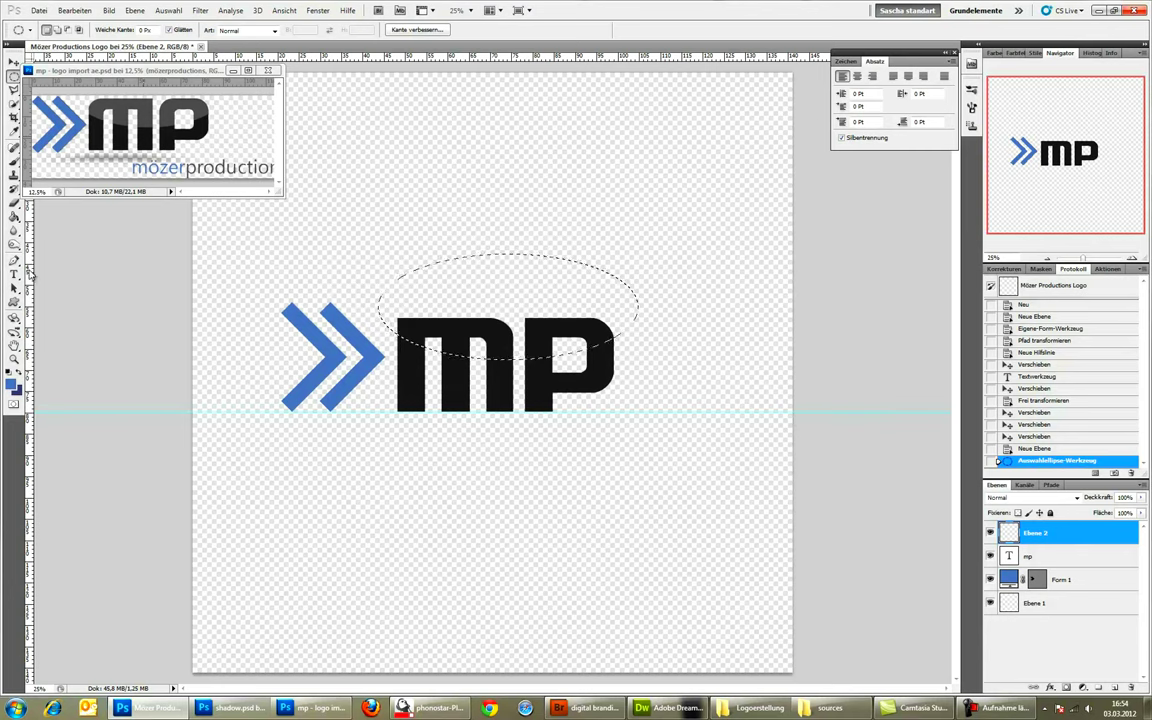
# Fill the elliptical selection with white using the Paint Bucket
pyautogui.click(14, 216)
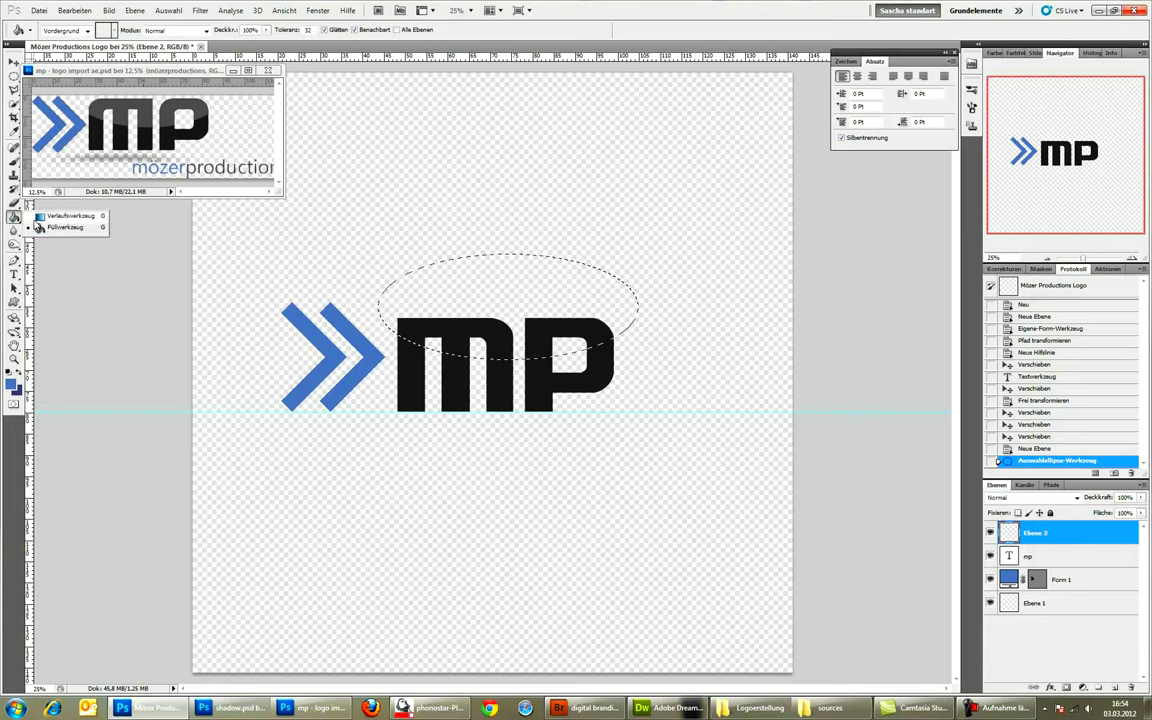
pyautogui.click(13, 384)
pyautogui.click(650, 183)
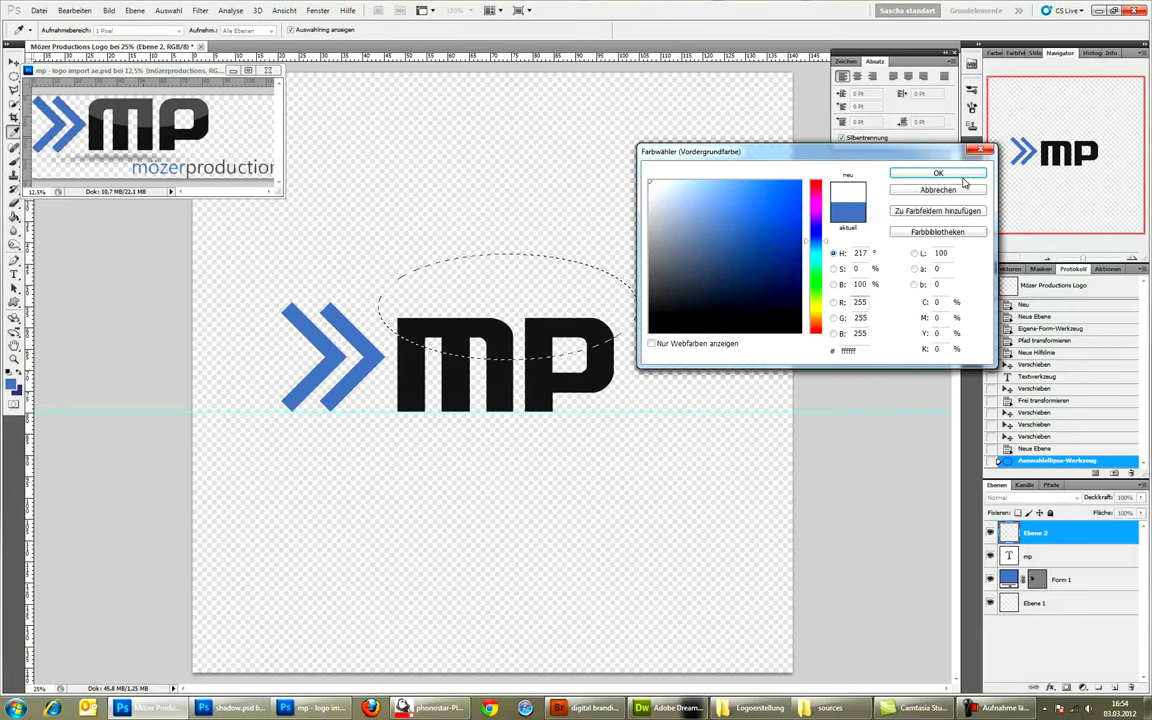
pyautogui.click(966, 176)
pyautogui.click(531, 311)
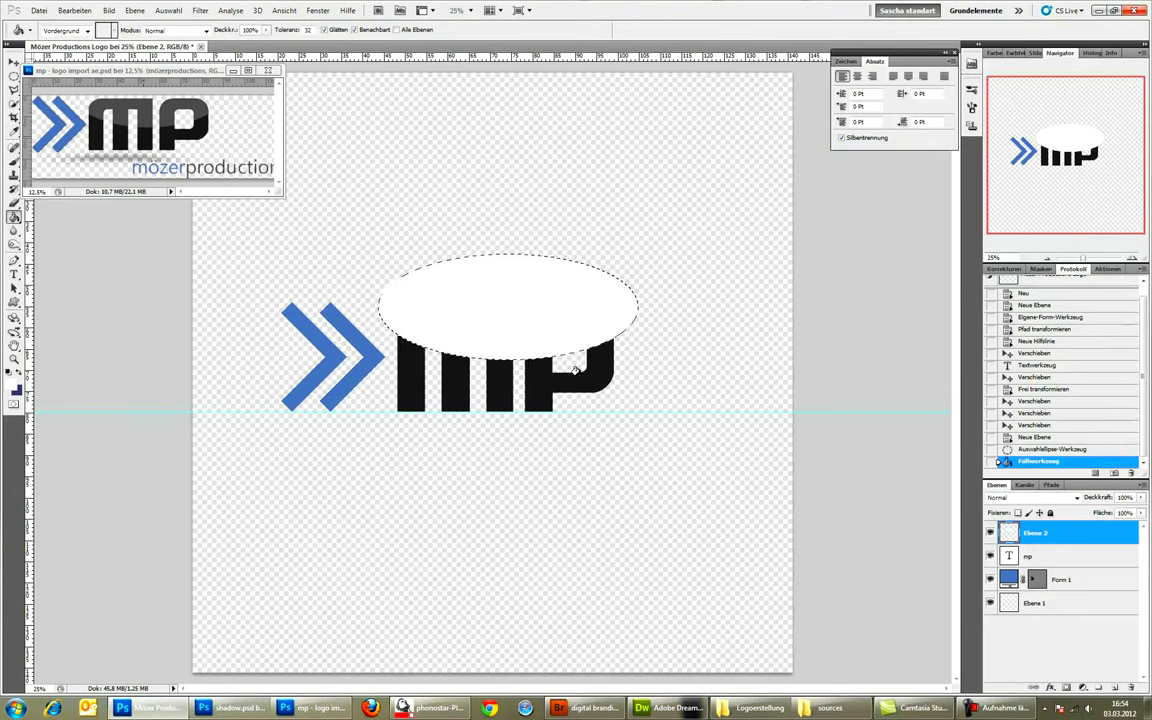
# Lower the white ellipse's opacity, then revert in History to the elliptical selection
pyautogui.hotkey('ctrl', 'd')
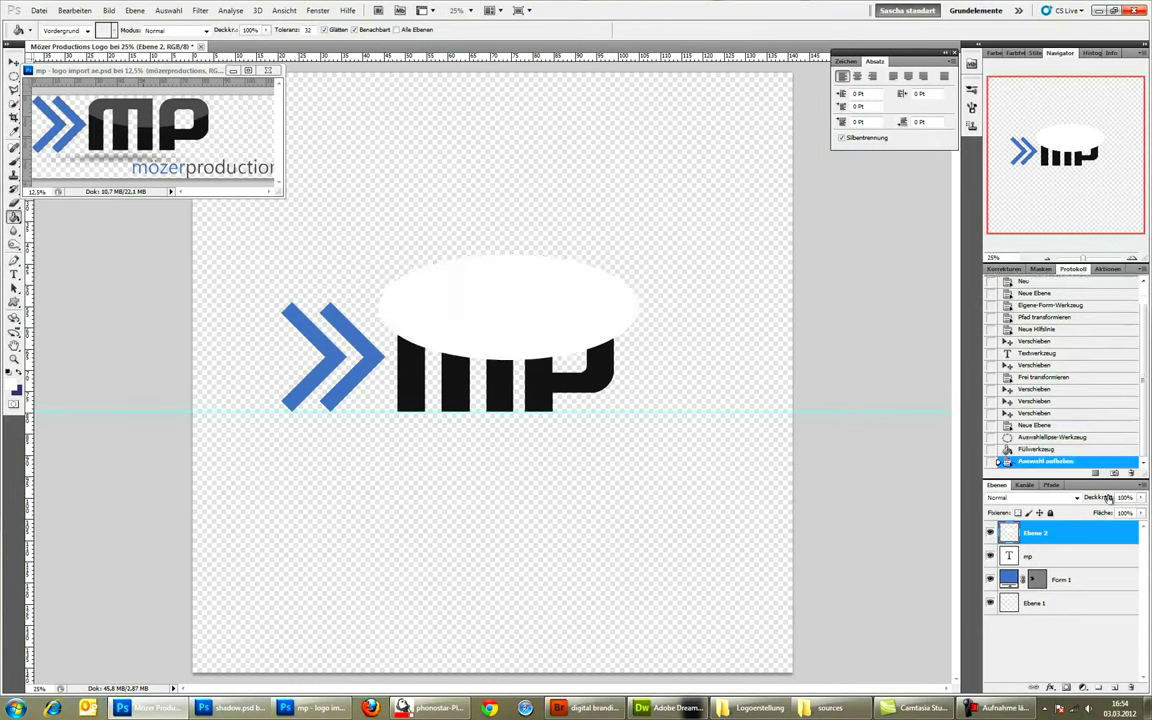
pyautogui.moveTo(1102, 497); pyautogui.dragTo(1058, 497)
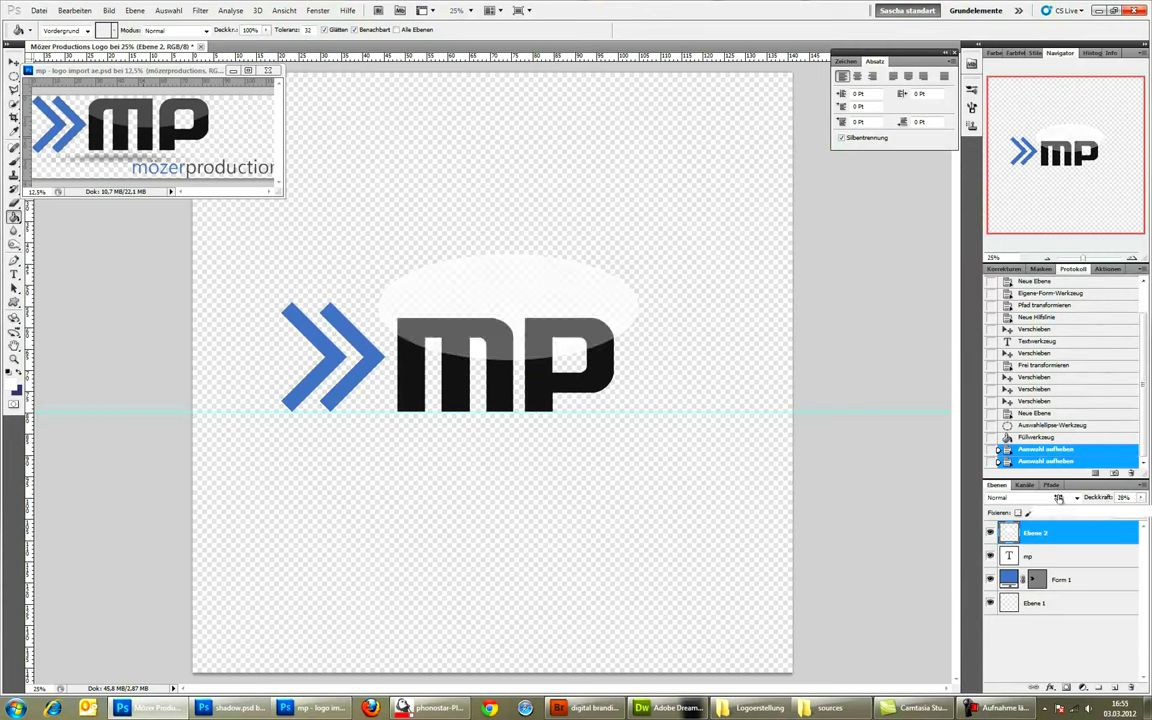
pyautogui.moveTo(1058, 497); pyautogui.dragTo(1055, 497)
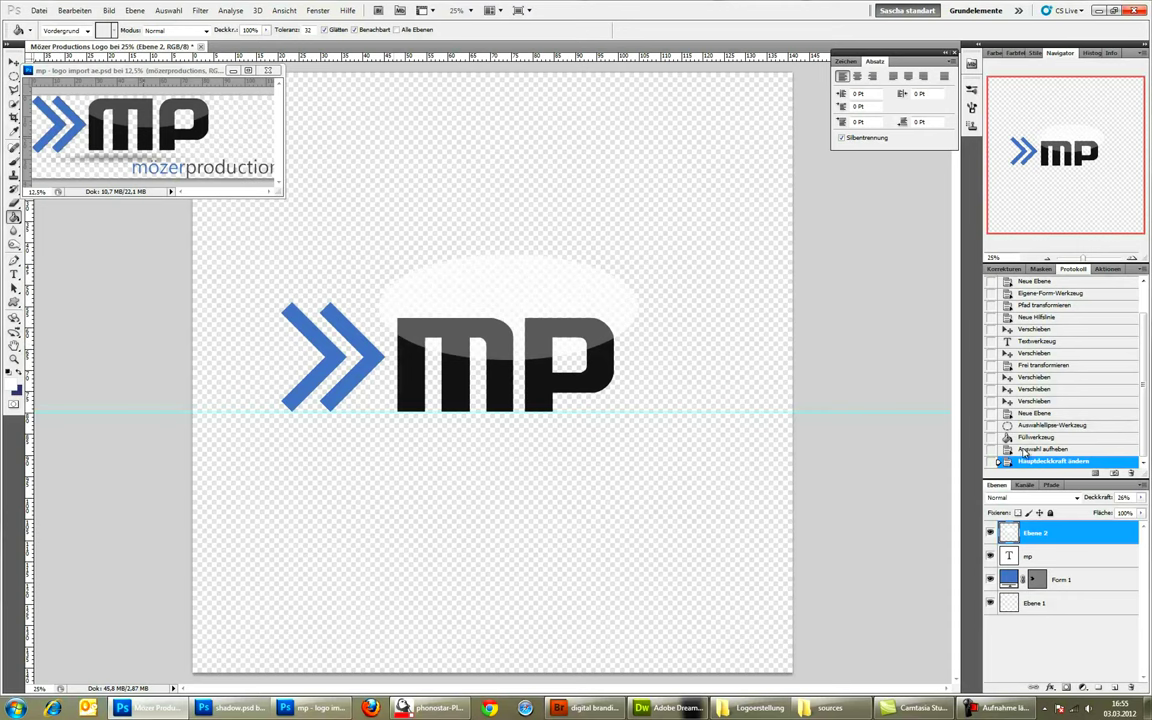
pyautogui.click(1023, 428)
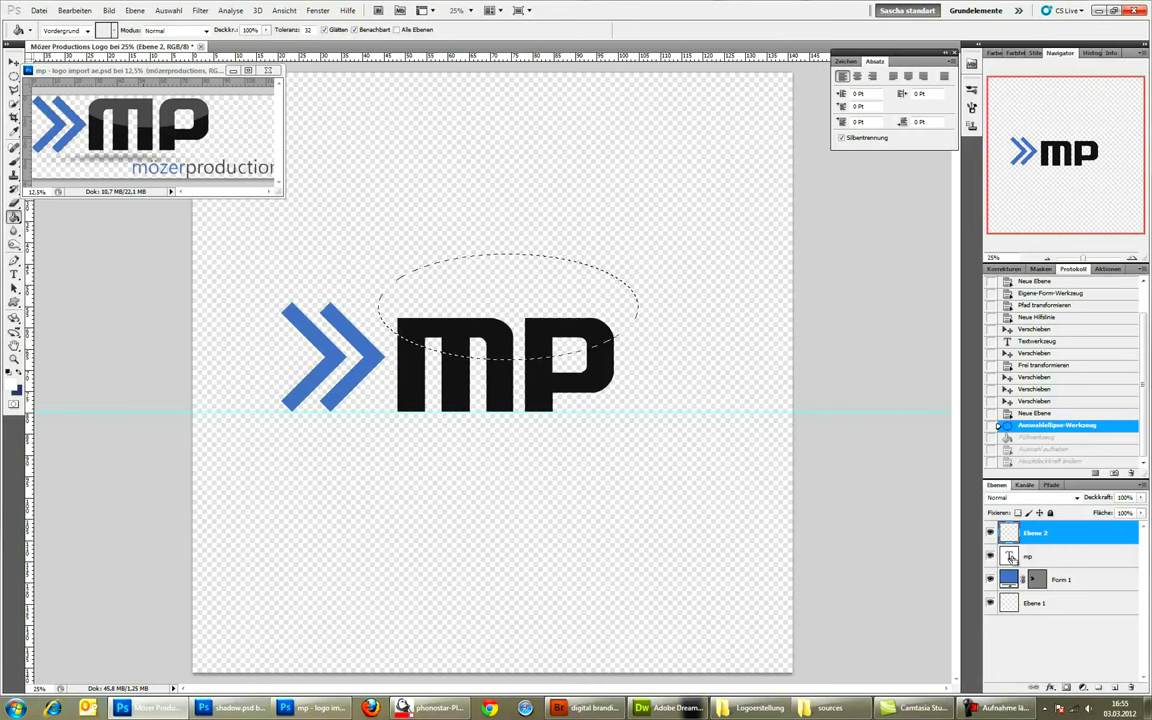
# Load the mp letter shapes as a selection and return to Ebene 2
pyautogui.keyDown('ctrl'); pyautogui.click(1010, 557); pyautogui.keyUp('ctrl')
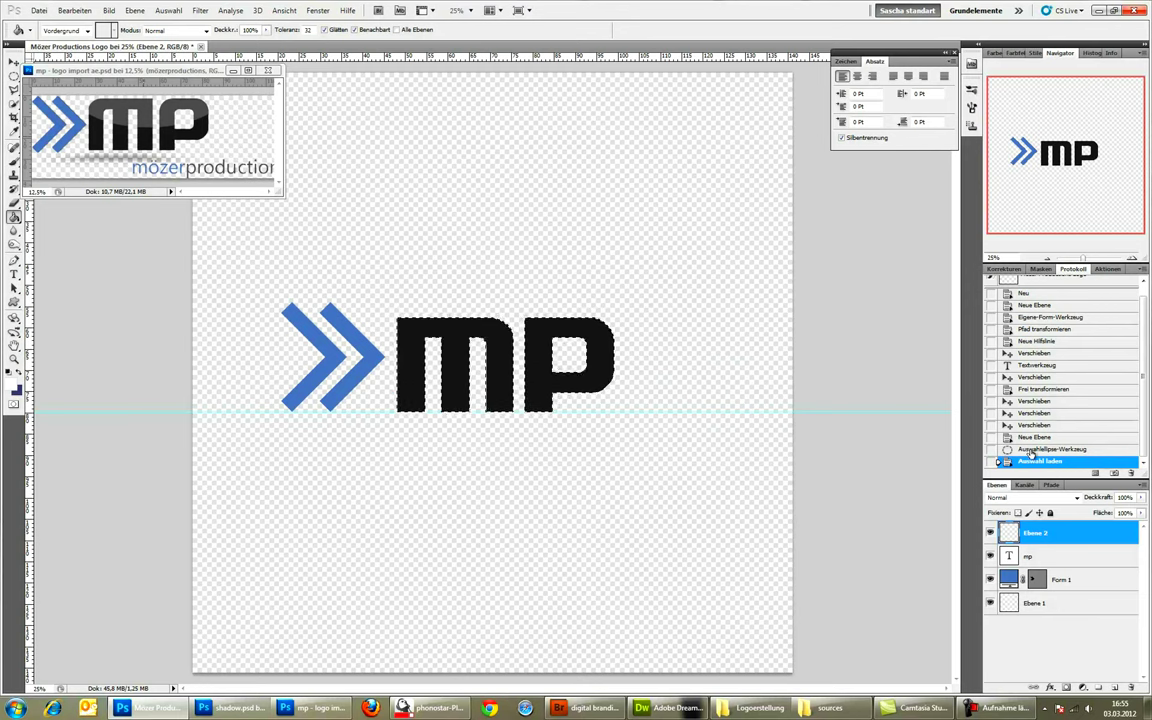
pyautogui.click(1031, 450)
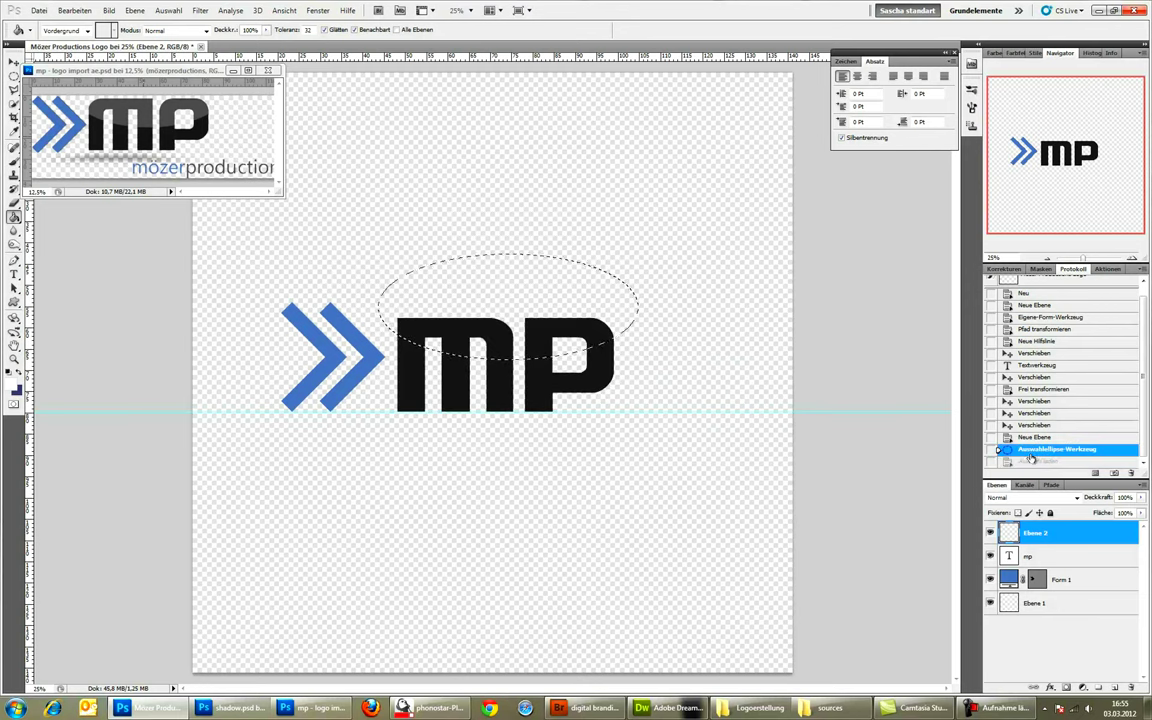
pyautogui.click(1020, 555)
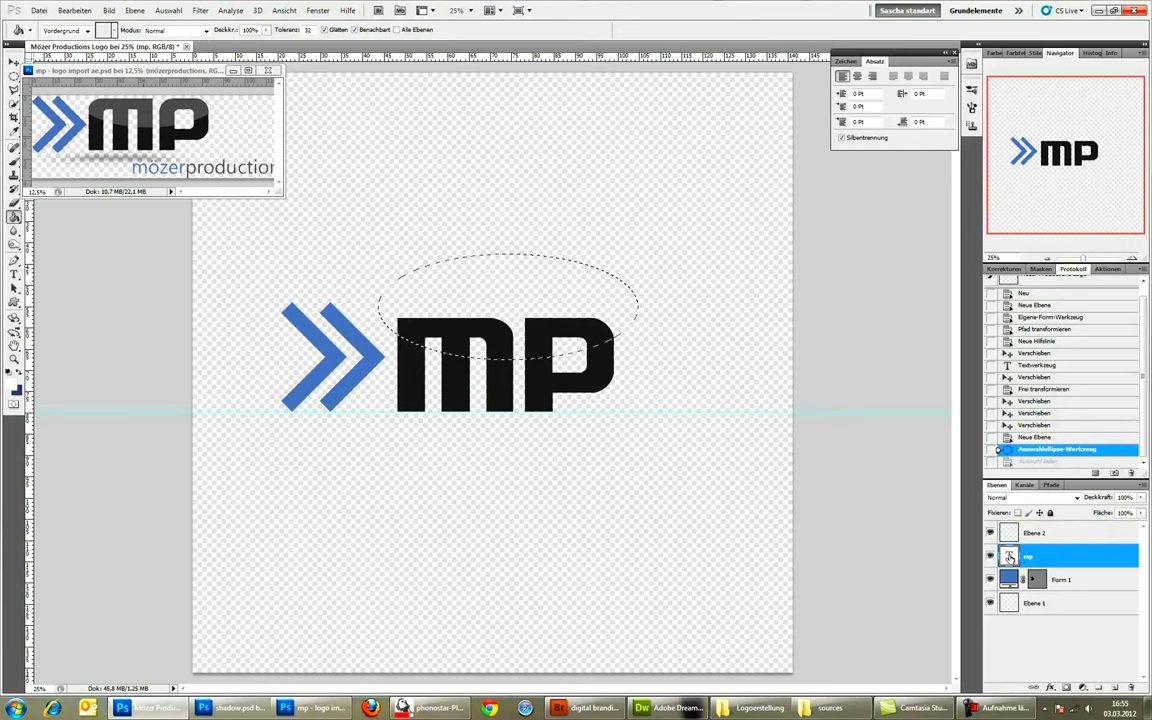
pyautogui.keyDown('ctrl'); pyautogui.click(1009, 557); pyautogui.keyUp('ctrl')
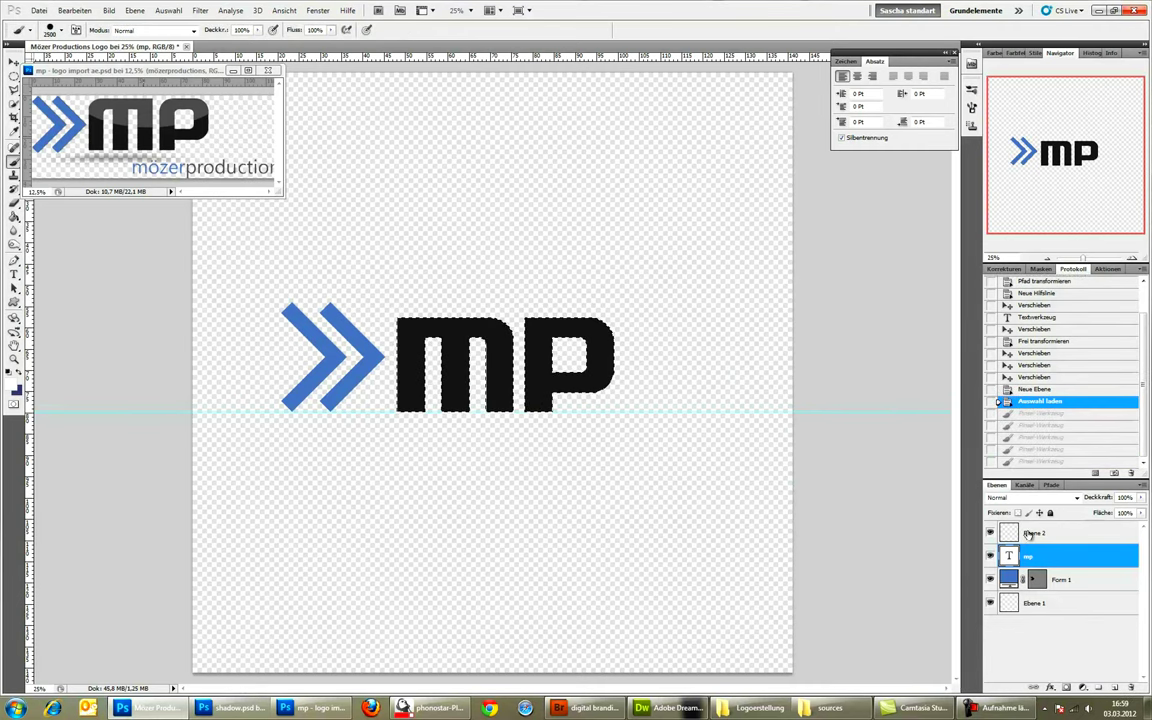
pyautogui.click(1029, 535)
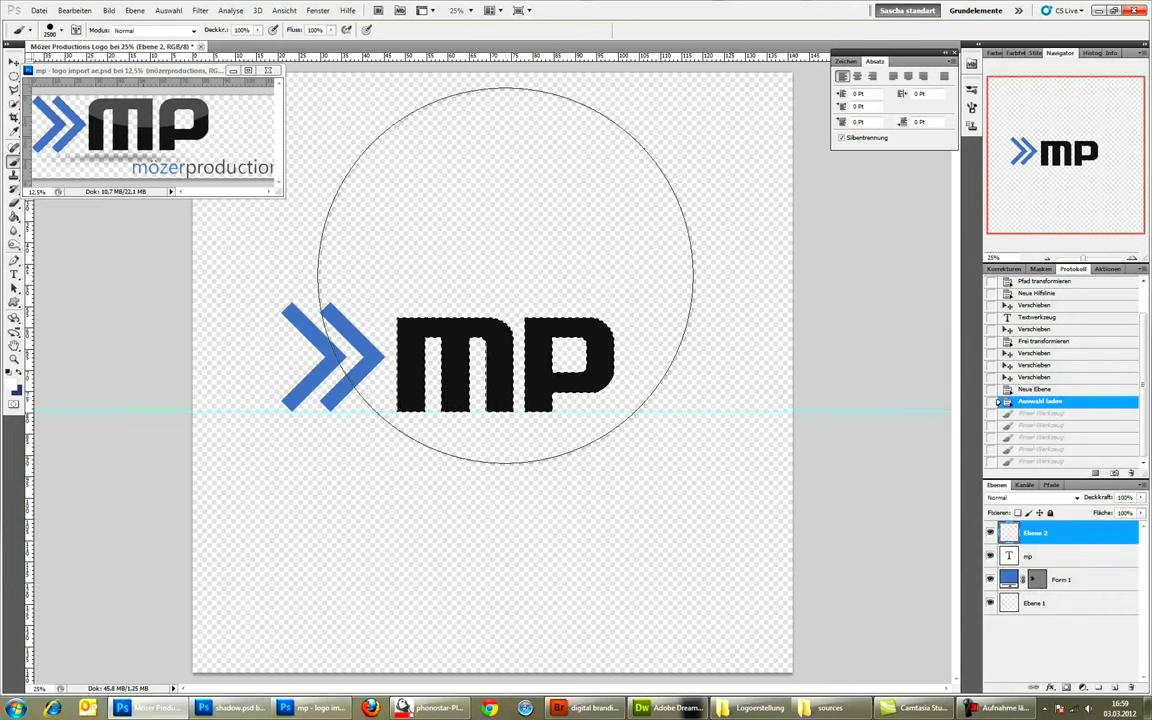
# Paint the letters' upper part white with a 2500 px brush, then deselect
pyautogui.rightClick(505, 275)
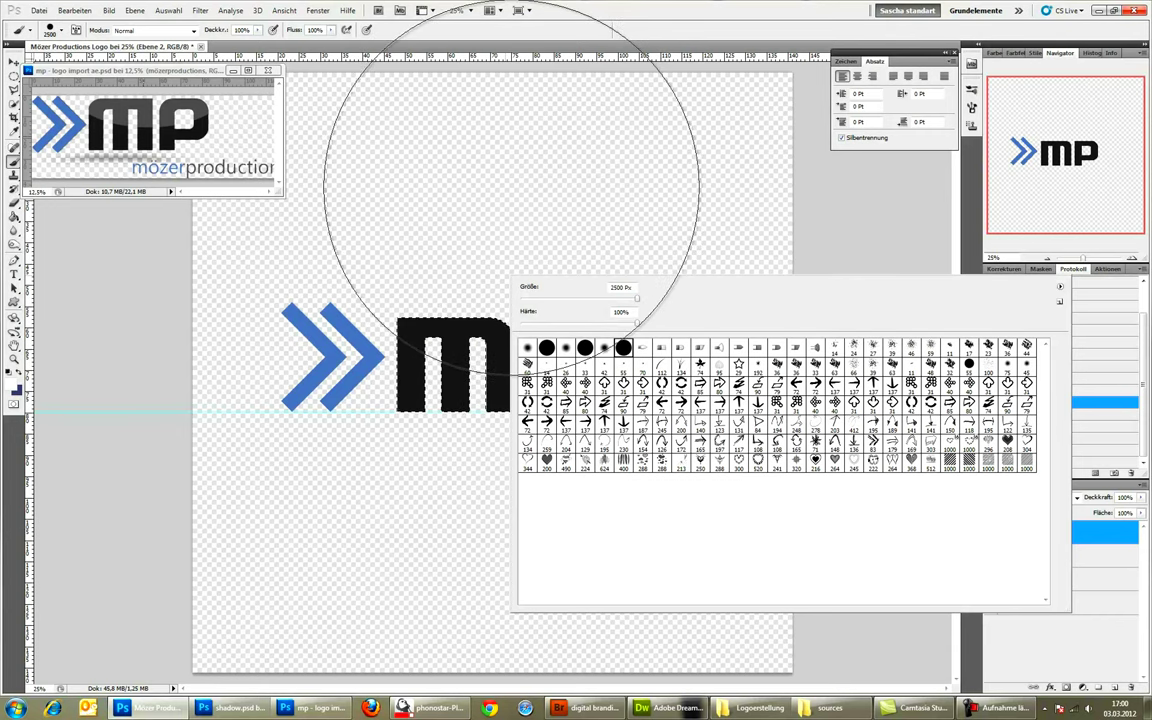
pyautogui.click(510, 188)
pyautogui.click(510, 188)
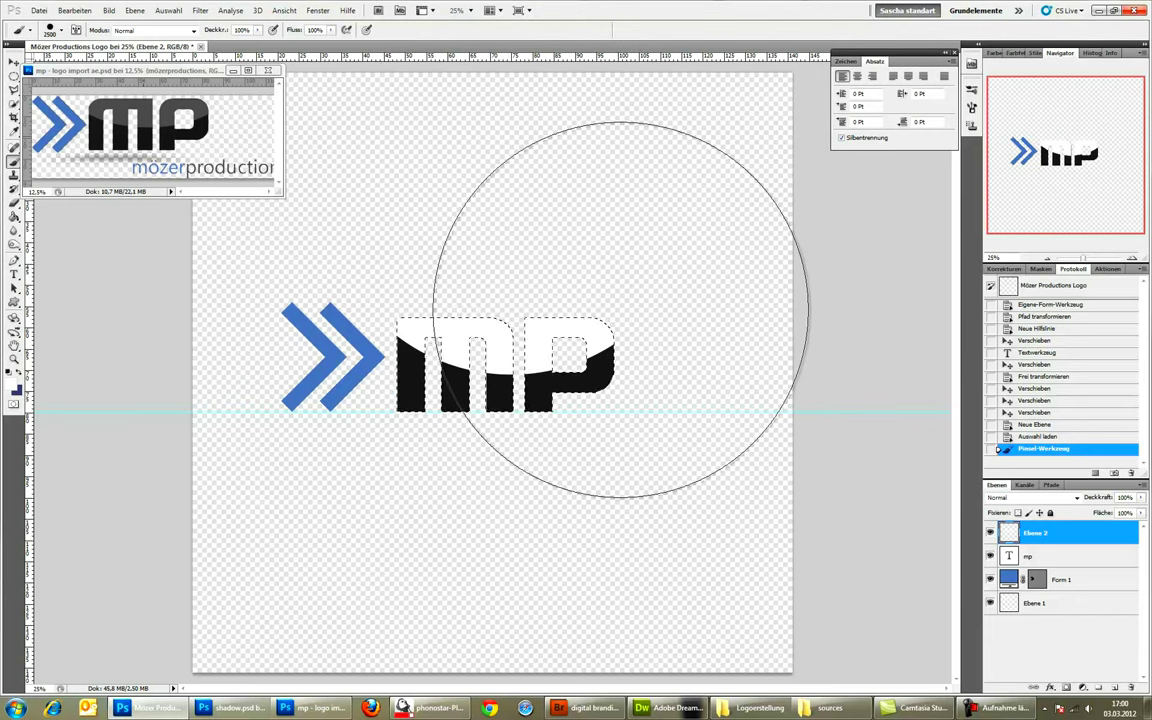
pyautogui.hotkey('ctrl', 'd')
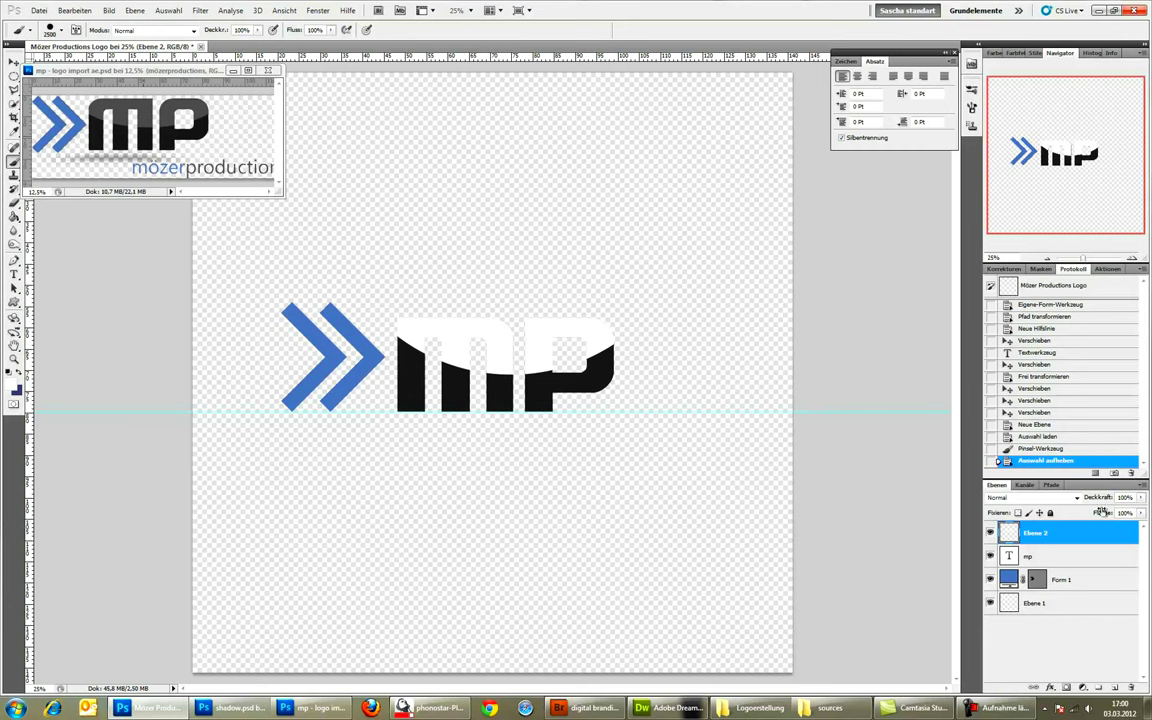
# Lower Ebene 2's white highlight to 20% opacity for a subtle gloss
pyautogui.moveTo(1097, 497); pyautogui.dragTo(1059, 503)
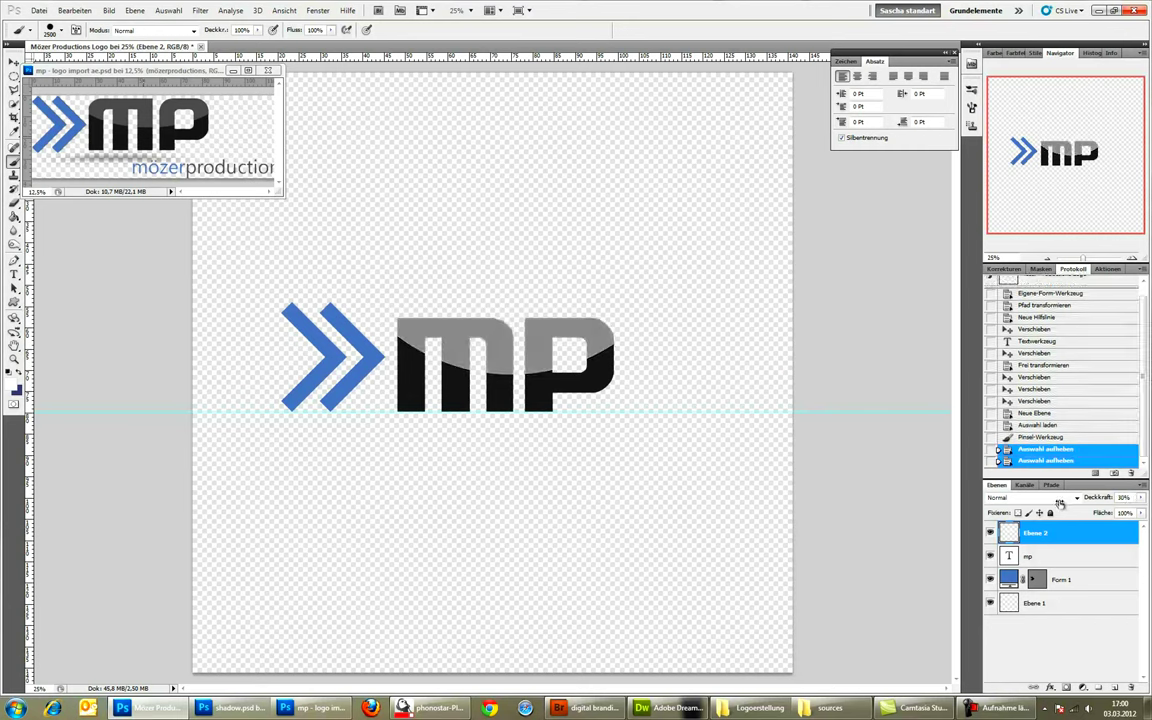
pyautogui.moveTo(1059, 505); pyautogui.dragTo(1051, 510)
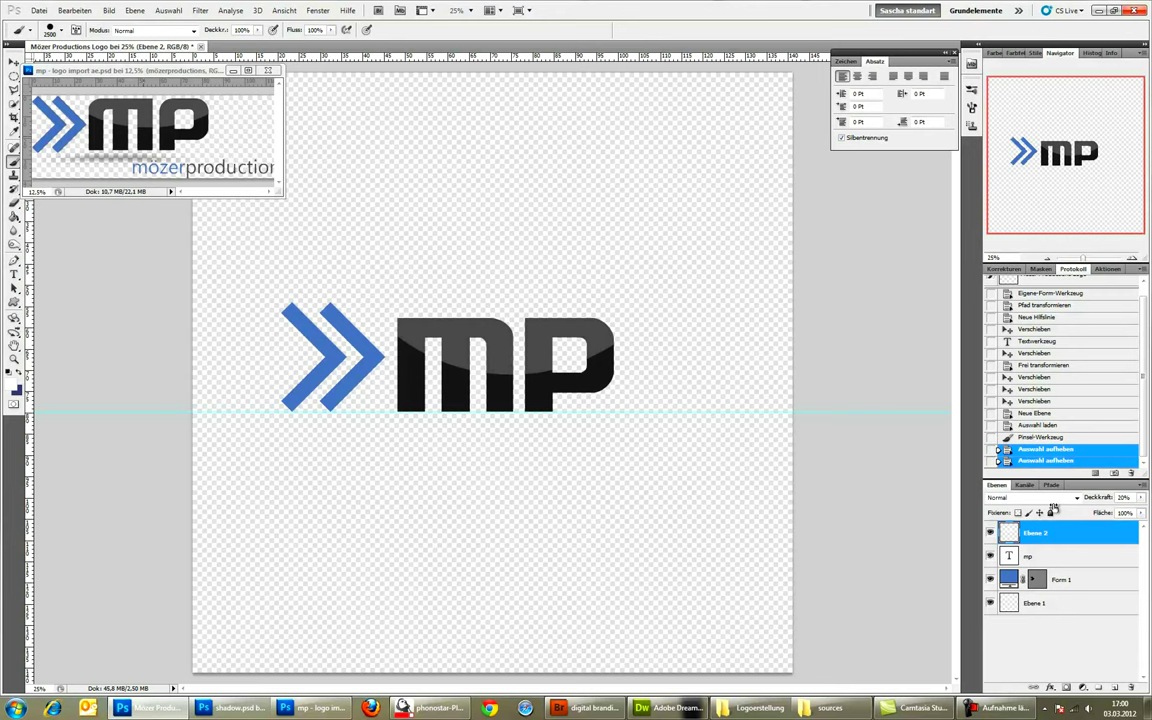
pyautogui.moveTo(1053, 508); pyautogui.dragTo(1052, 508)
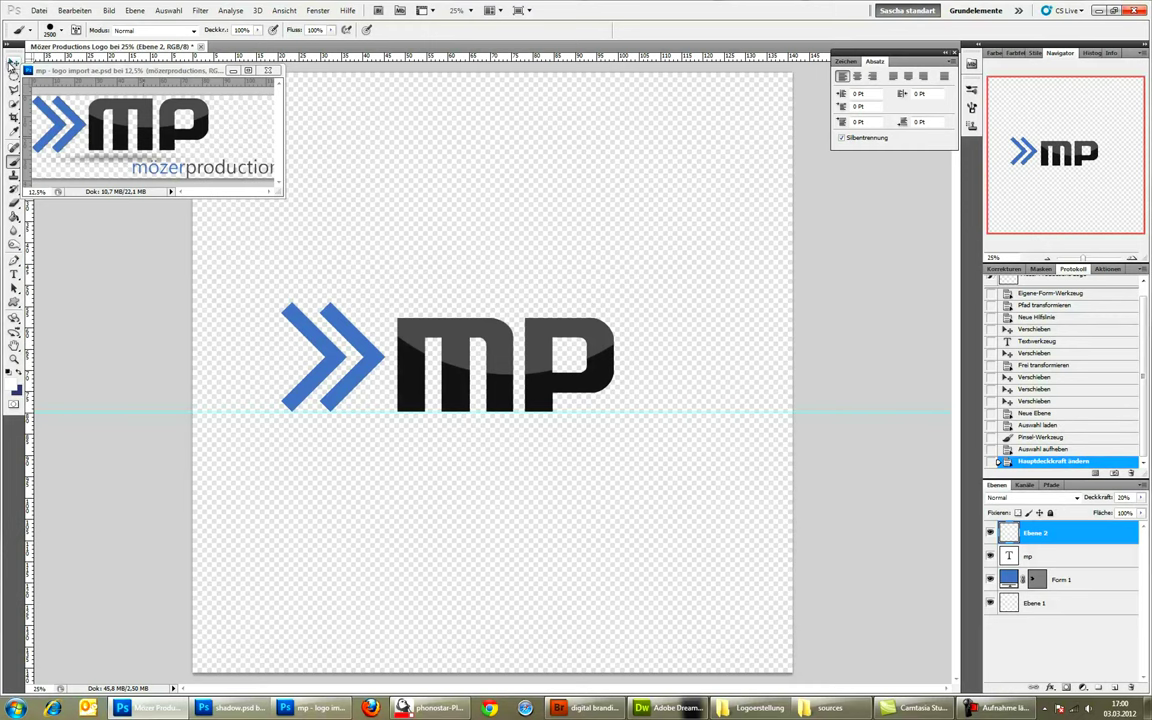
pyautogui.click(13, 62)
# Start a new text layer below the logo with the Segoe UI typeface
pyautogui.press('t')
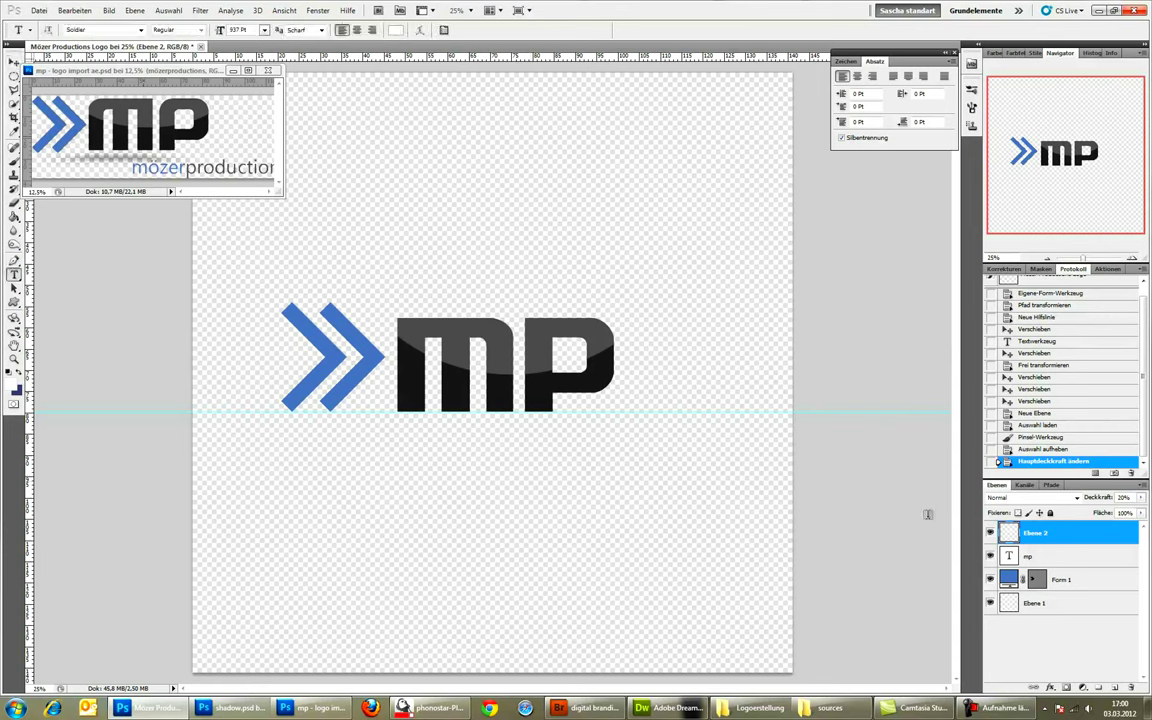
pyautogui.click(472, 457)
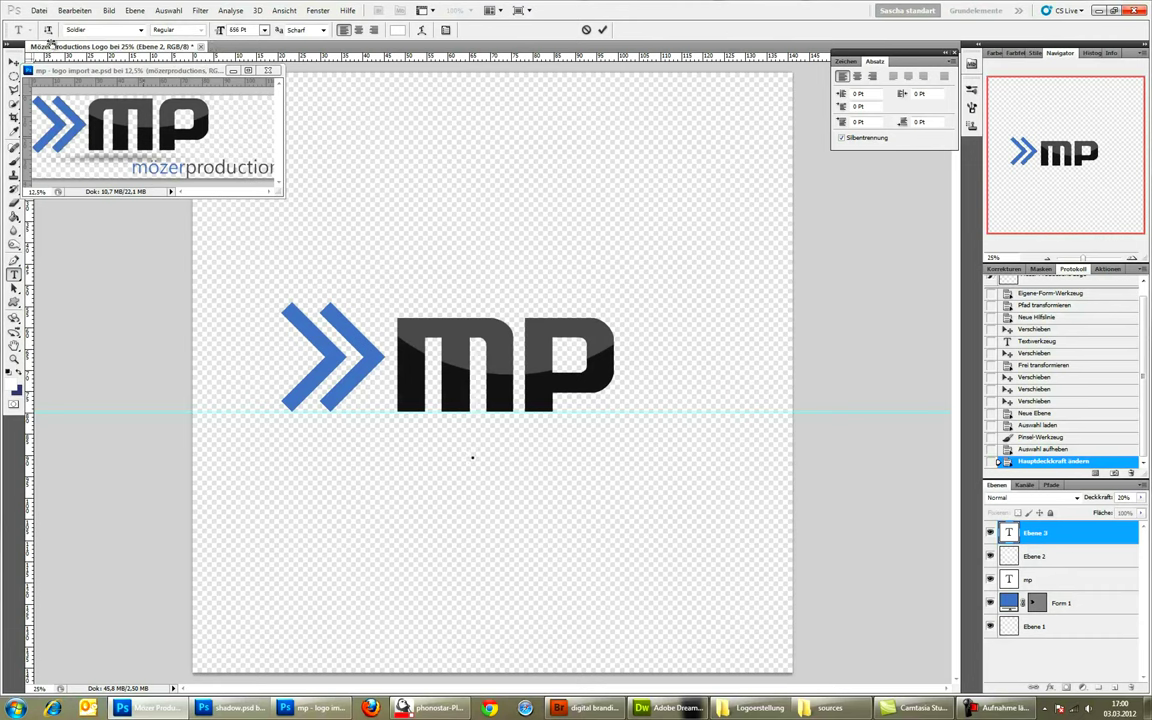
pyautogui.moveTo(218, 33); pyautogui.dragTo(115, 39)
pyautogui.click(121, 28)
pyautogui.write('s')
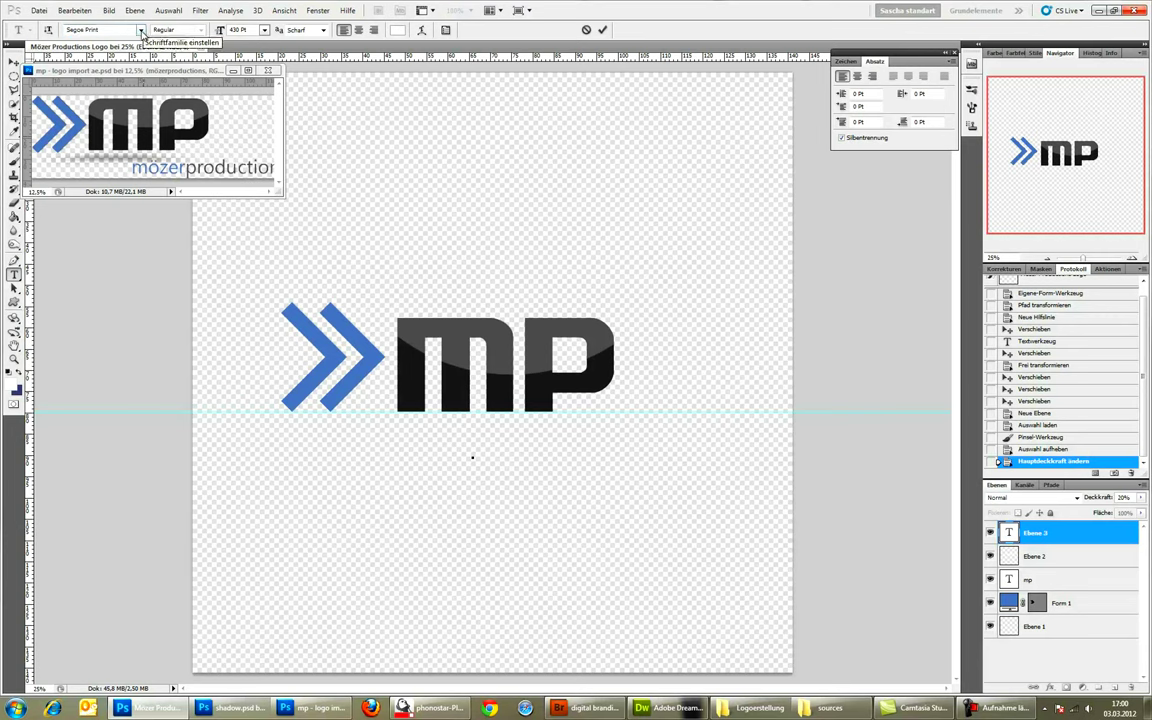
pyautogui.click(141, 30)
pyautogui.click(113, 63)
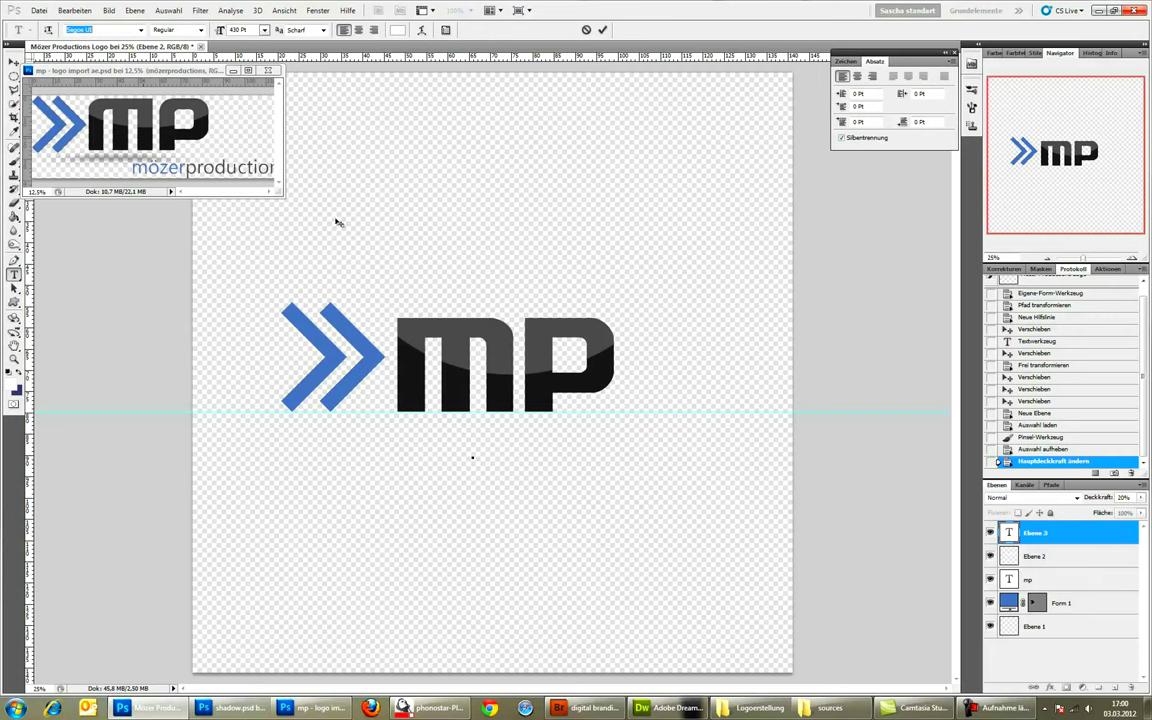
# Type the 'mözerproductions' wordmark at 245 Pt, place it under the mp, and select 'mözer'
pyautogui.click(474, 455)
pyautogui.write('mozerprod')
pyautogui.hotkey('ctrl', 'a')
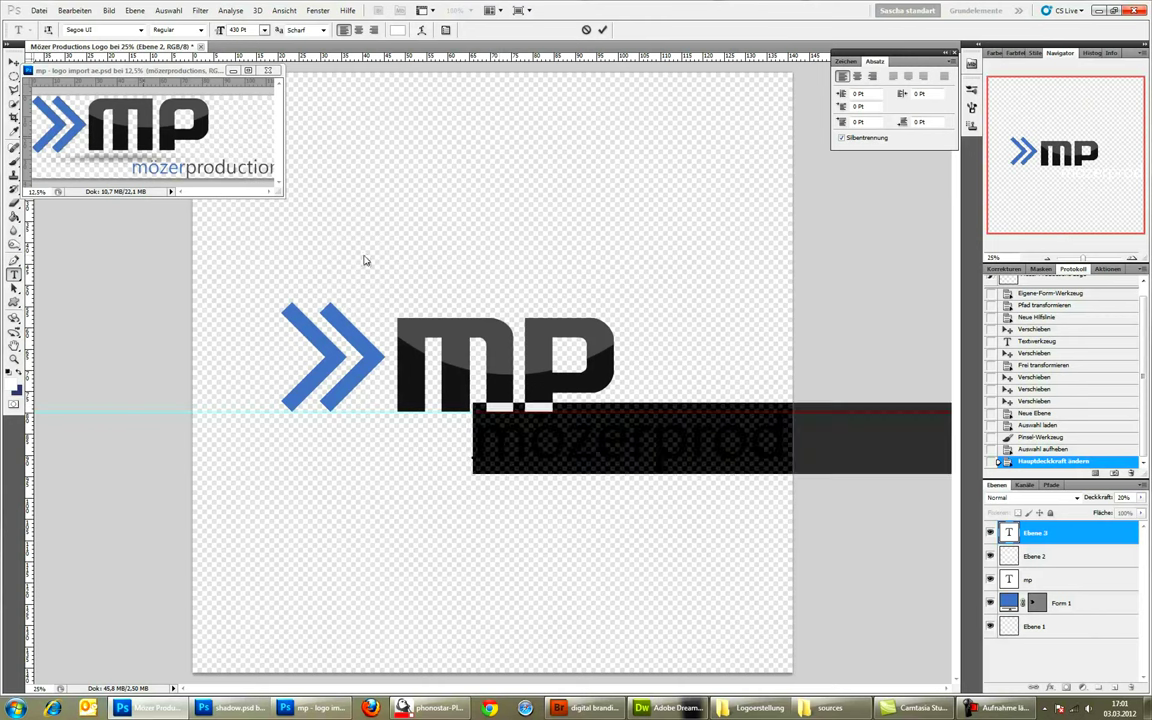
pyautogui.moveTo(218, 33); pyautogui.dragTo(118, 47)
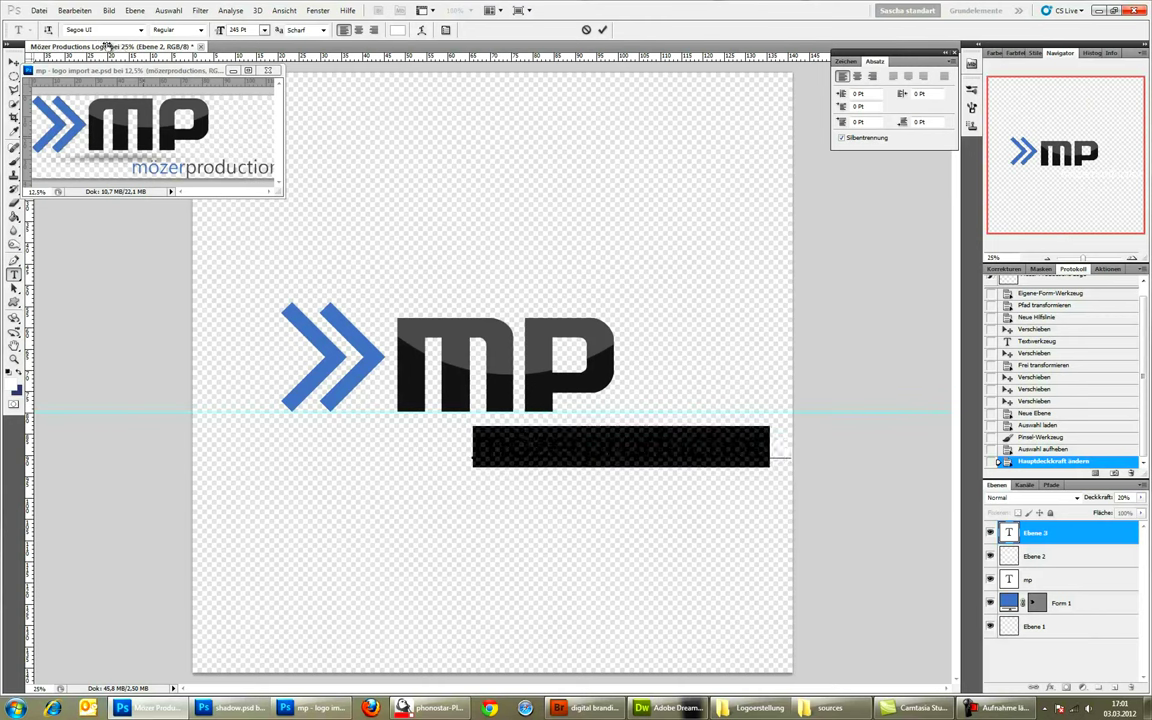
pyautogui.click(14, 60)
pyautogui.moveTo(483, 399); pyautogui.dragTo(585, 443)
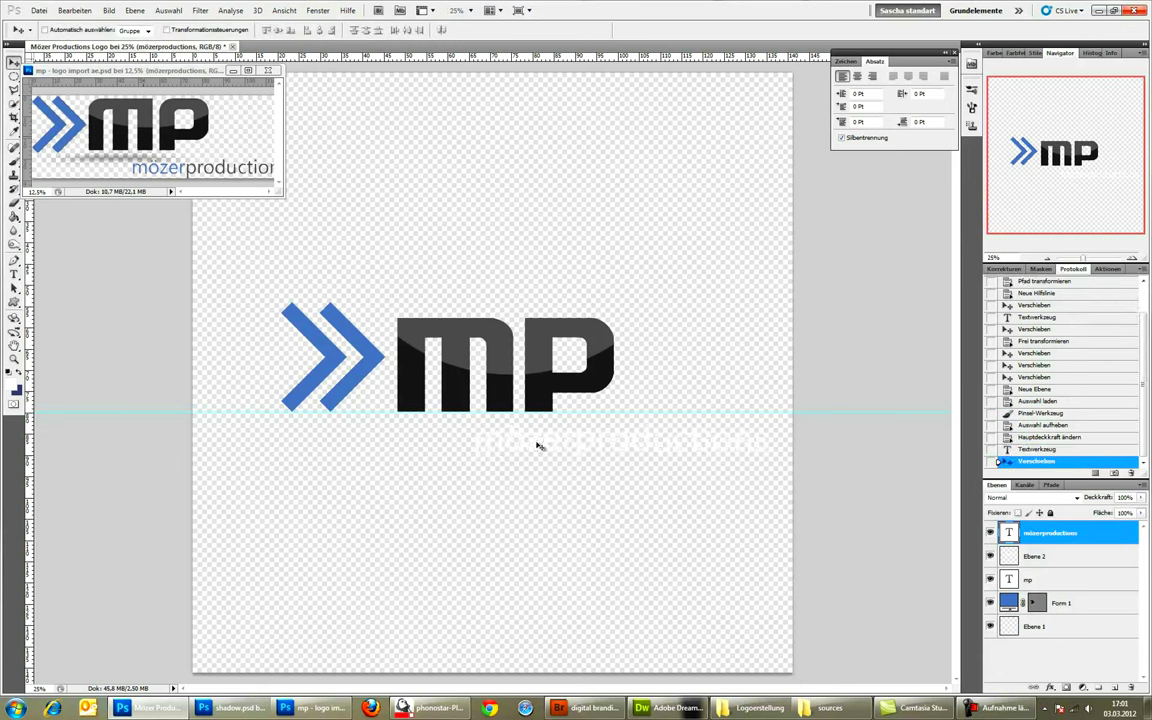
pyautogui.press('t')
pyautogui.moveTo(473, 440); pyautogui.dragTo(575, 440)
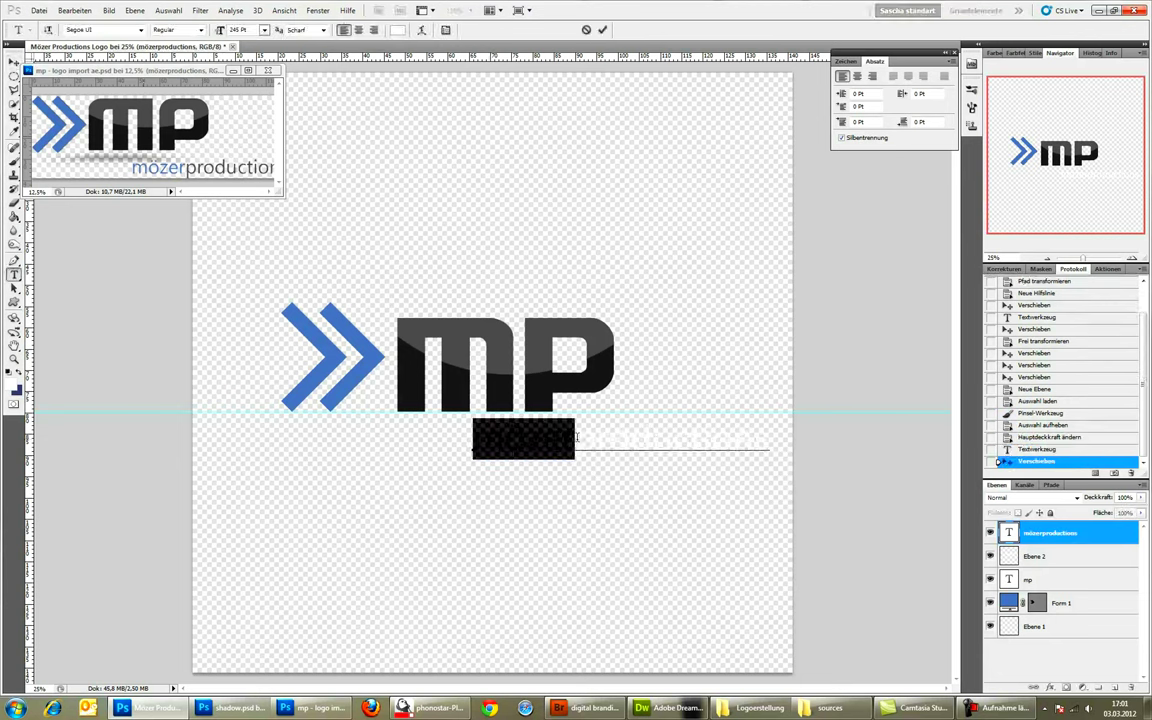
# Color 'mözer' blue to match the chevrons
pyautogui.click(397, 29)
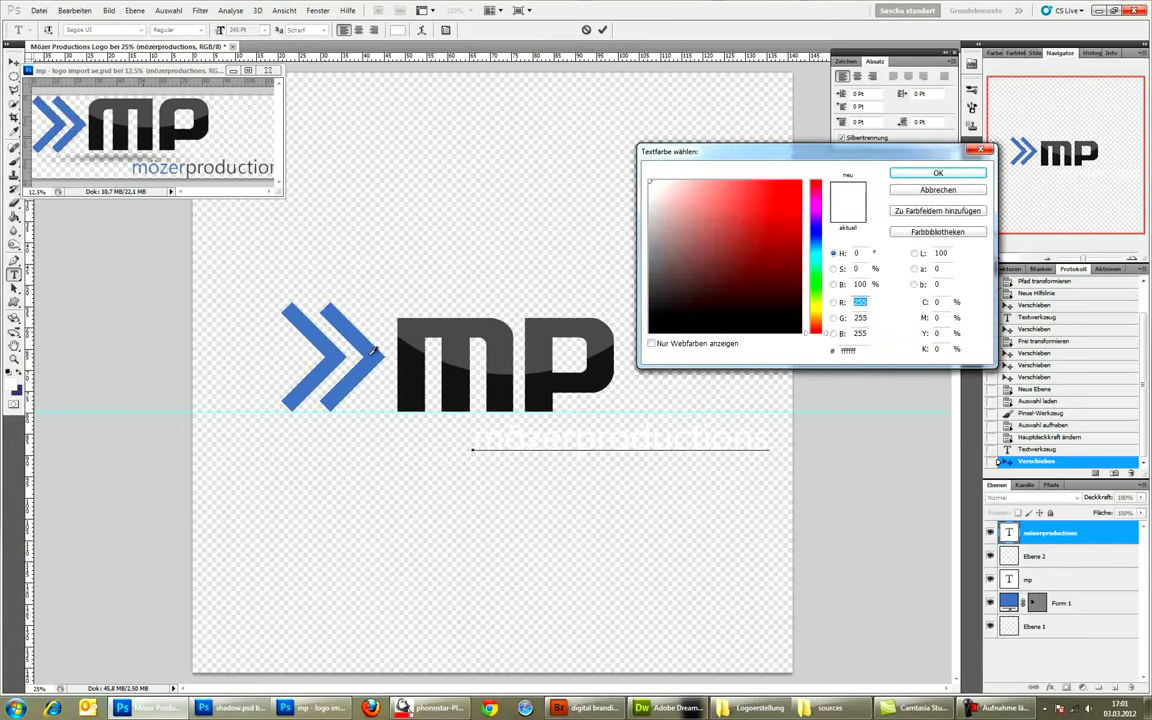
pyautogui.click(376, 349)
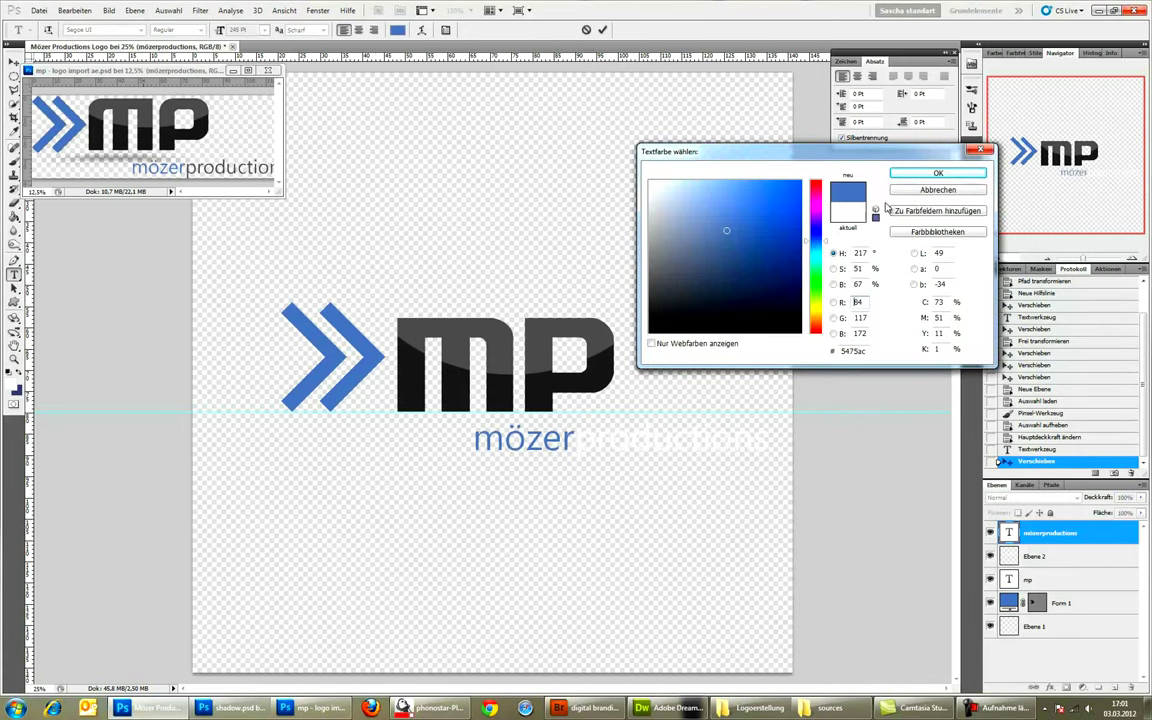
pyautogui.click(942, 175)
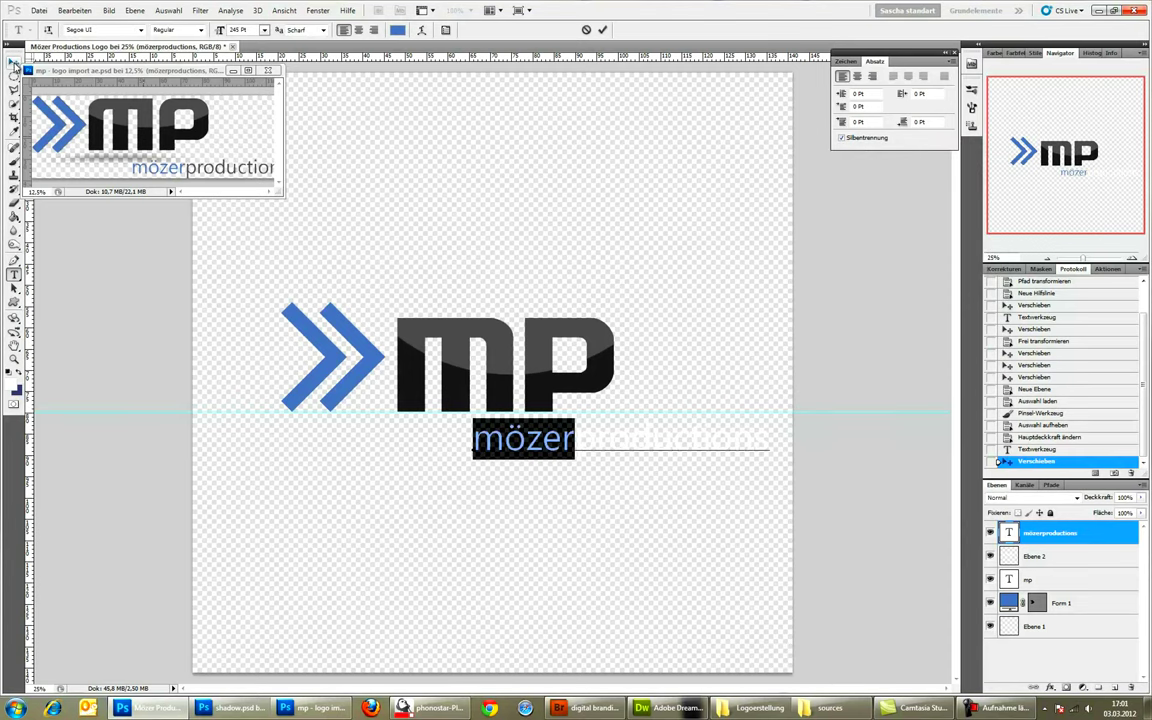
# Color 'productions' grey #555555 and commit the wordmark text
pyautogui.moveTo(576, 438); pyautogui.dragTo(788, 434)
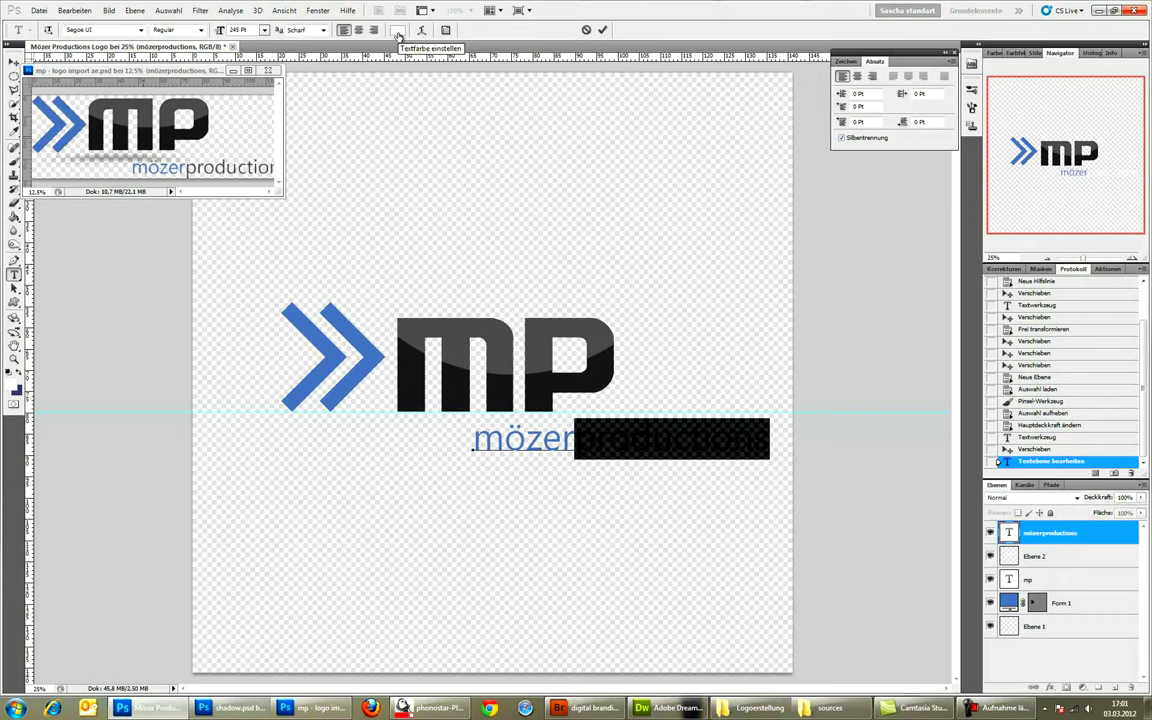
pyautogui.click(398, 36)
pyautogui.click(552, 328)
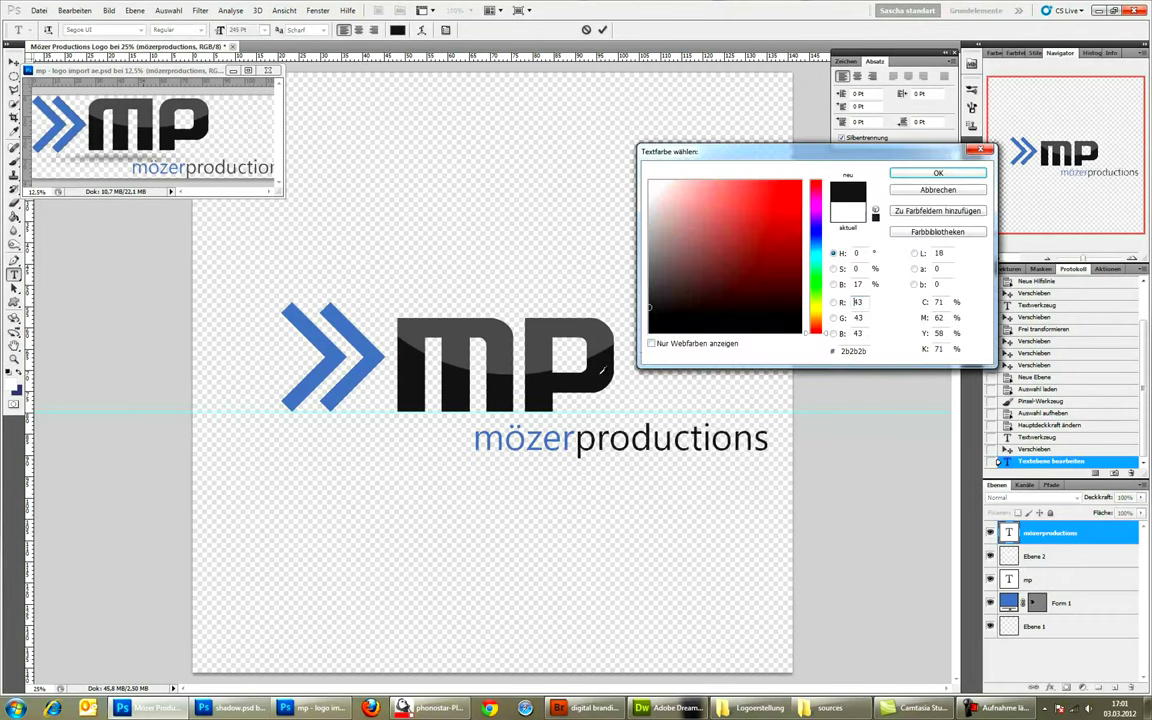
pyautogui.click(541, 362)
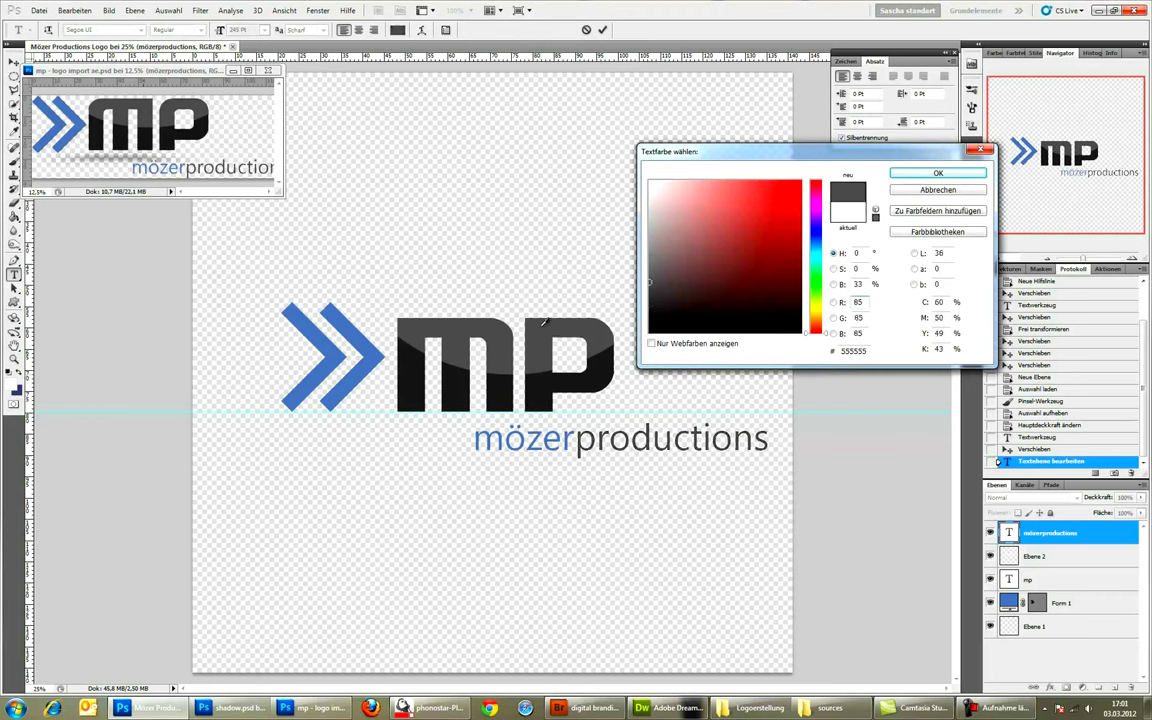
pyautogui.click(916, 174)
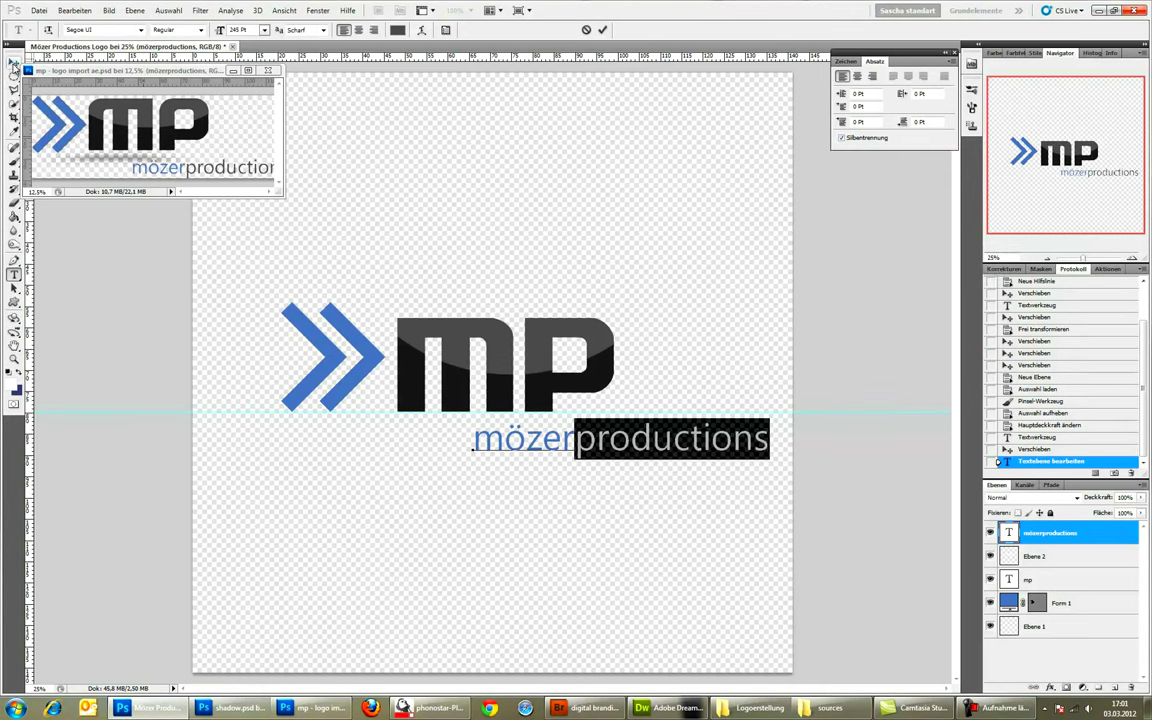
pyautogui.click(14, 61)
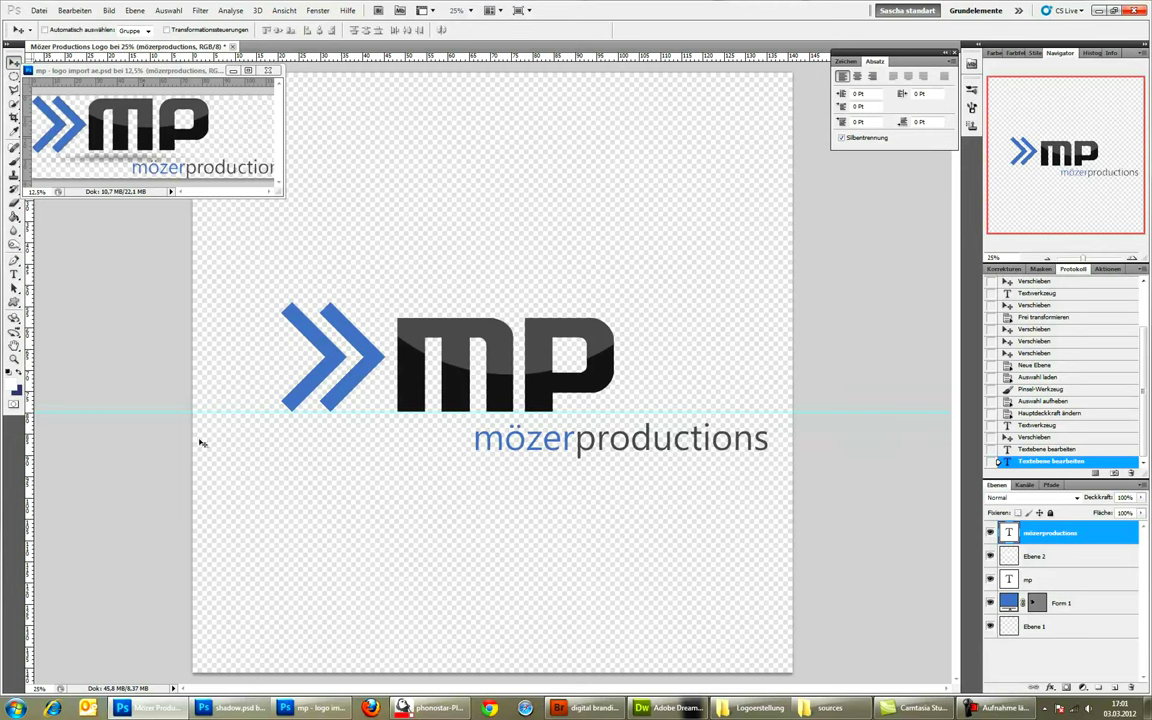
# Copy the shadow group 20 from shadow.psd into the logo document
pyautogui.click(233, 708)
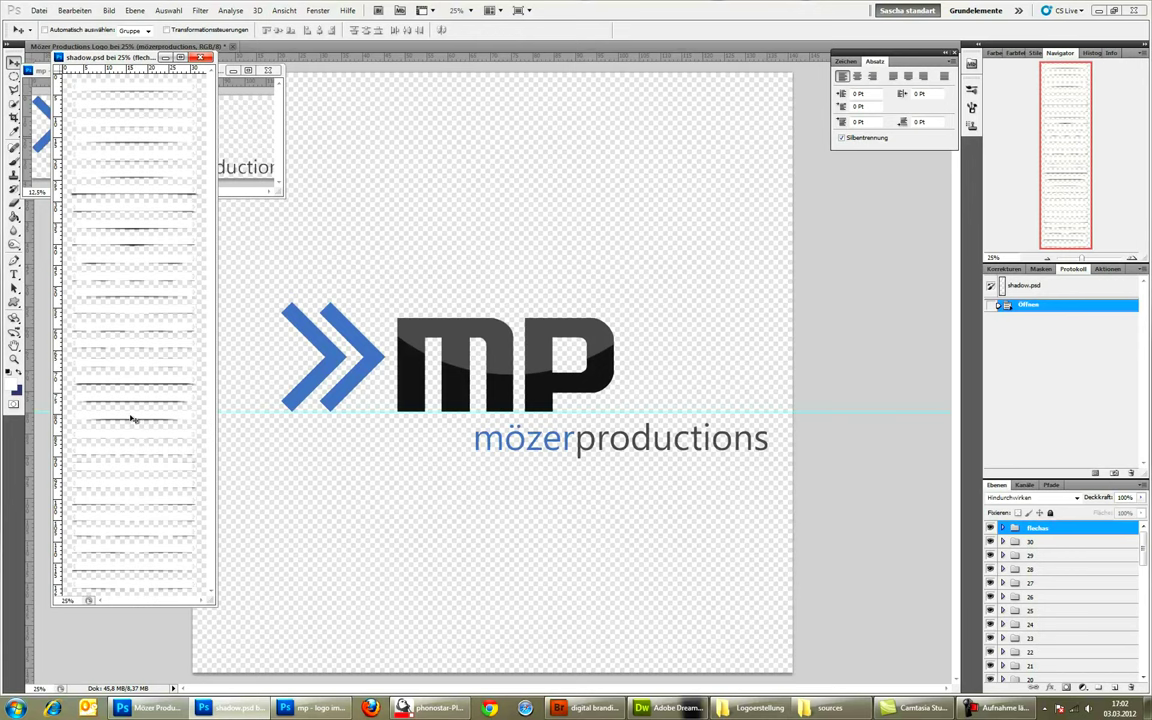
pyautogui.keyDown('ctrl'); pyautogui.click(131, 418); pyautogui.keyUp('ctrl')
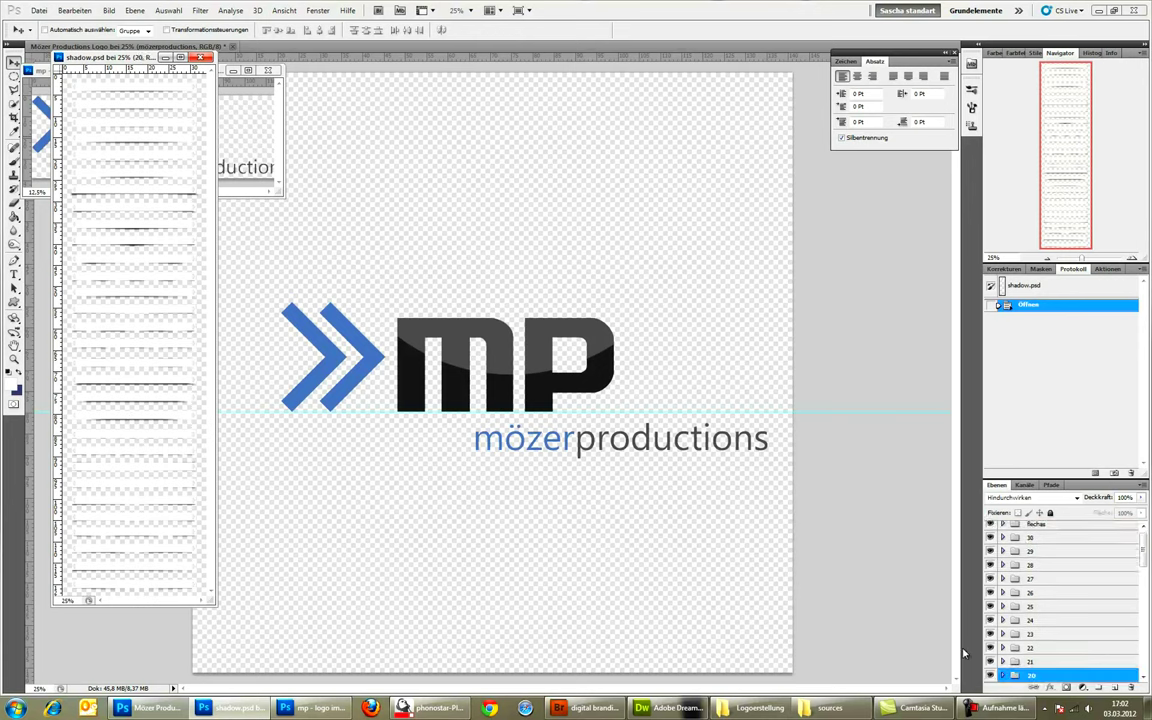
pyautogui.scroll(-1, 1010, 648)
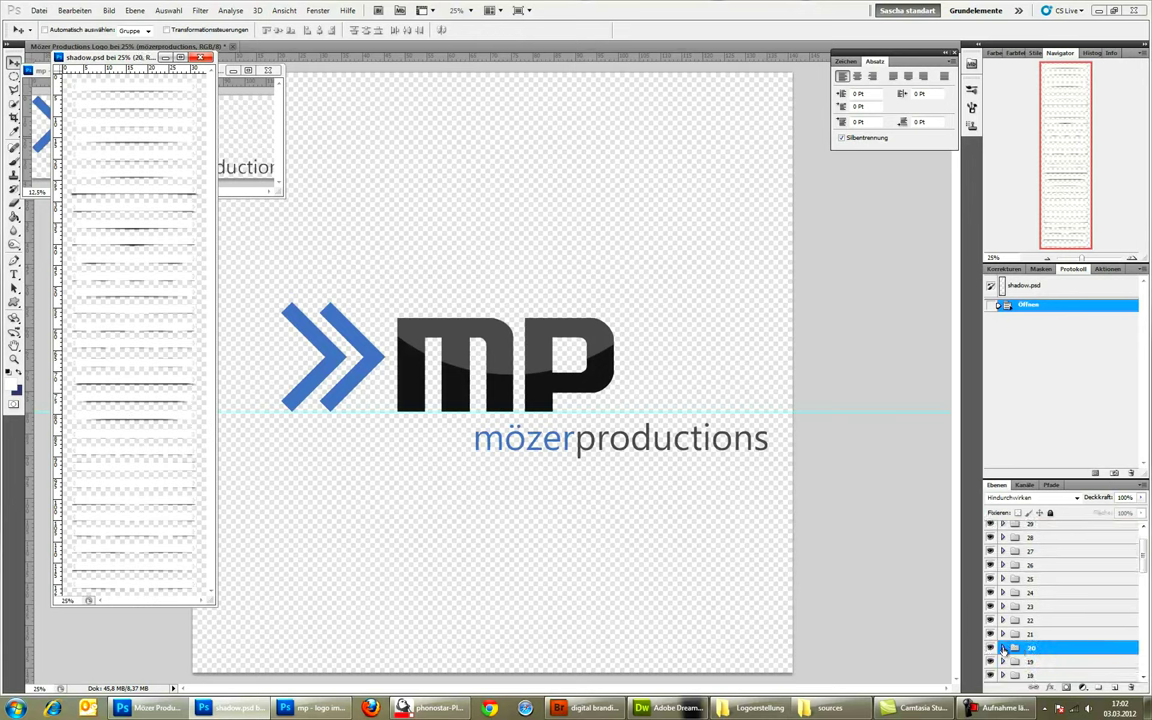
pyautogui.click(1003, 648)
pyautogui.moveTo(1029, 607)
pyautogui.mouseDown()
pyautogui.moveTo(453, 484)
pyautogui.moveTo(345, 423)
pyautogui.mouseUp()
# Hide the group's white bar layer Shape 1 so only the dark shadow remains
pyautogui.click(168, 62)
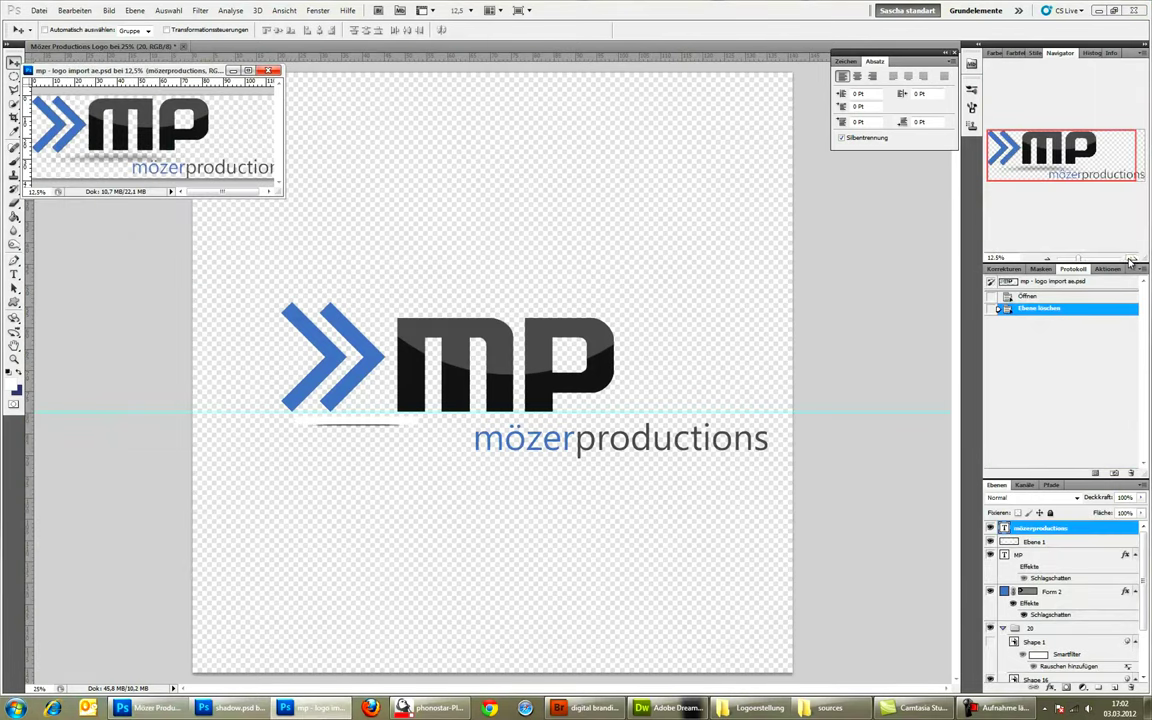
pyautogui.hotkey('ctrl', '+')
pyautogui.hotkey('ctrl', '+')
pyautogui.hotkey('ctrl', '+')
pyautogui.click(723, 261)
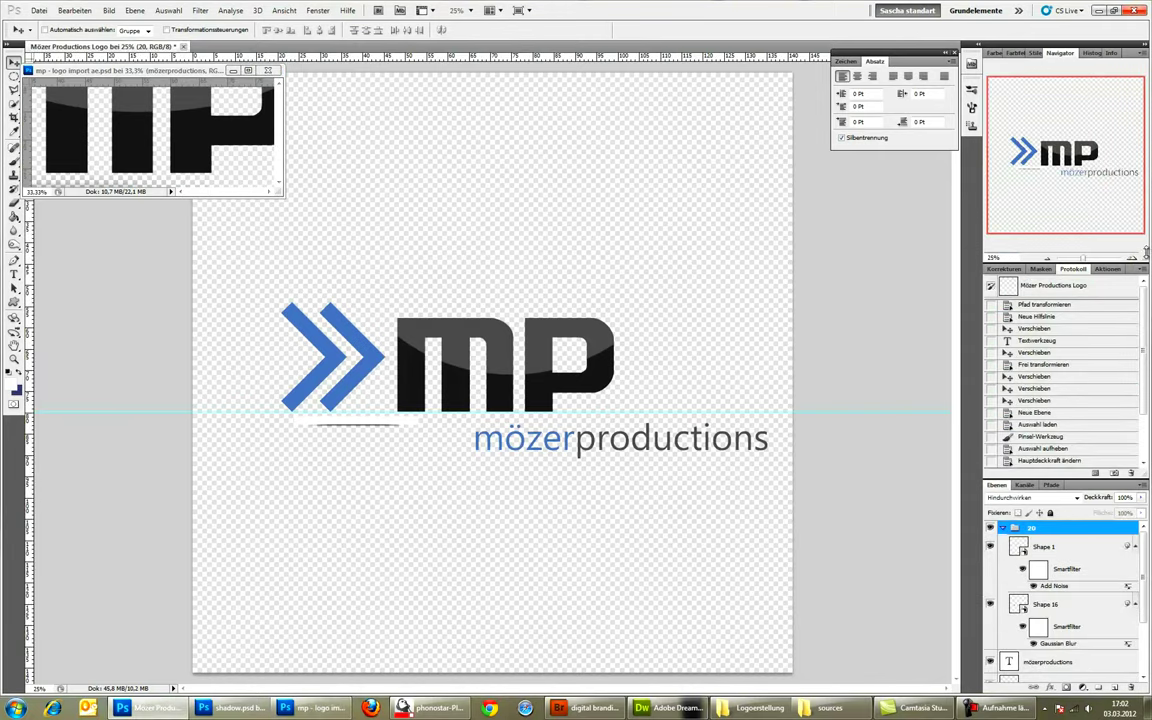
pyautogui.hotkey('ctrl', '+')
pyautogui.hotkey('ctrl', '+')
pyautogui.hotkey('ctrl', '+')
pyautogui.hotkey('ctrl', '+')
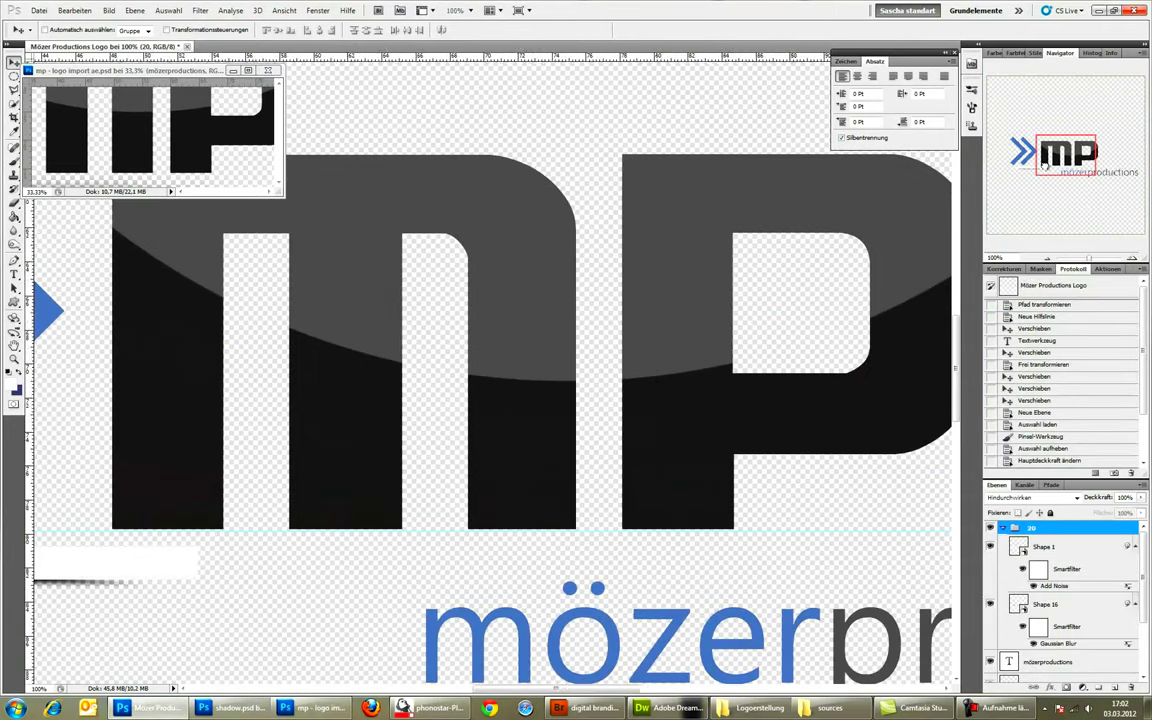
pyautogui.moveTo(1050, 165); pyautogui.dragTo(993, 253)
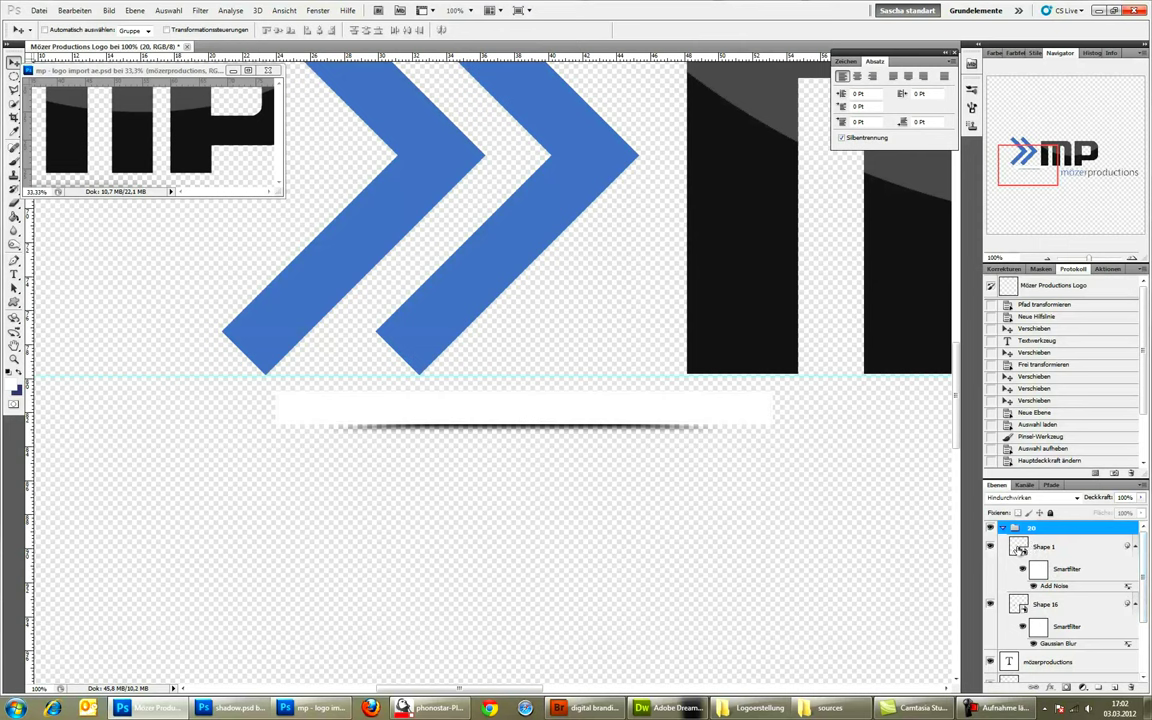
pyautogui.click(991, 547)
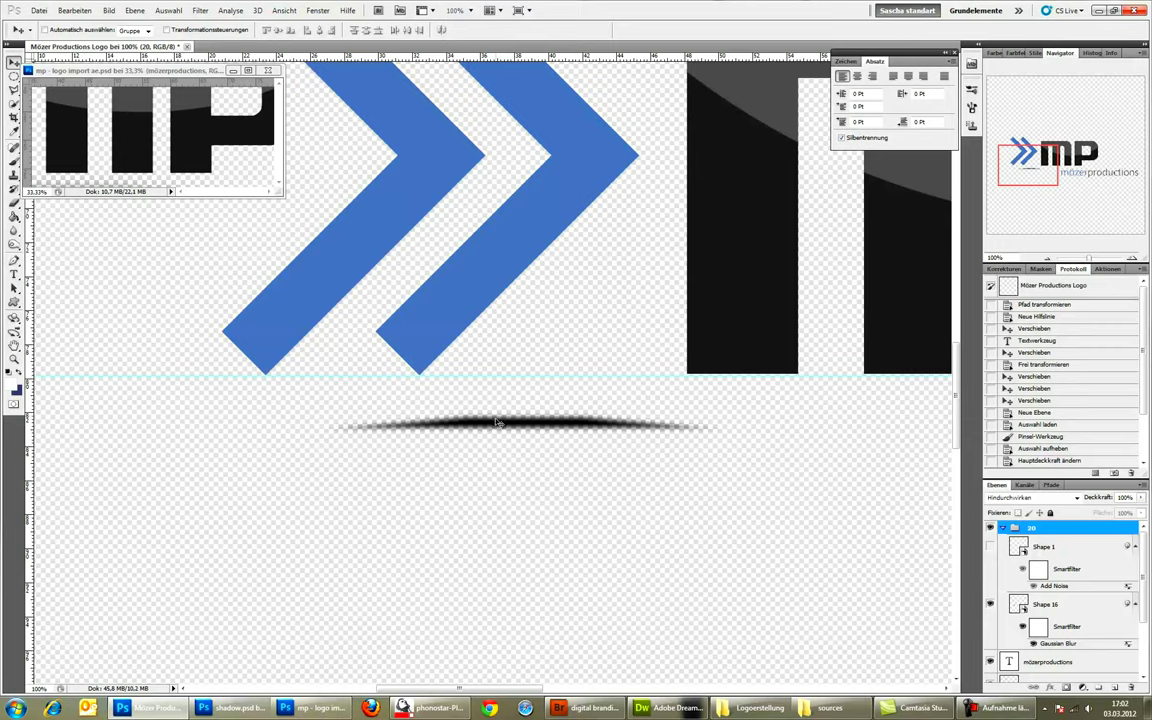
pyautogui.scroll(-2, 490, 376)
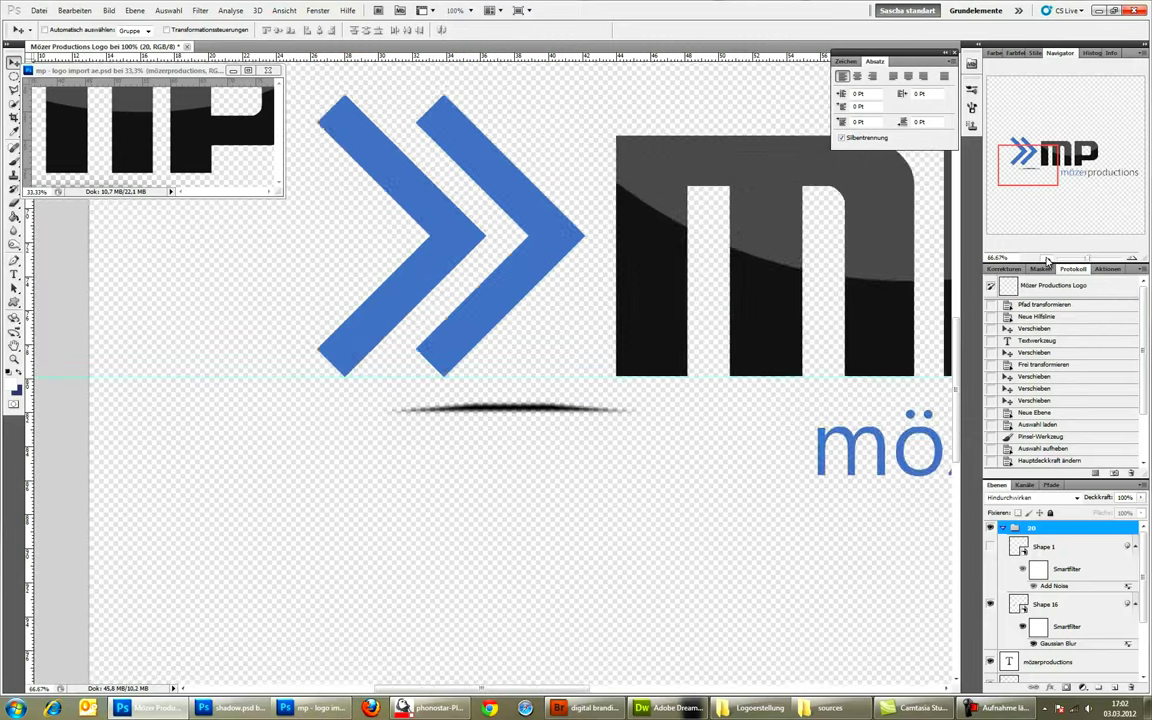
# Zoom the reference logo back out to show the whole logo
pyautogui.click(135, 144)
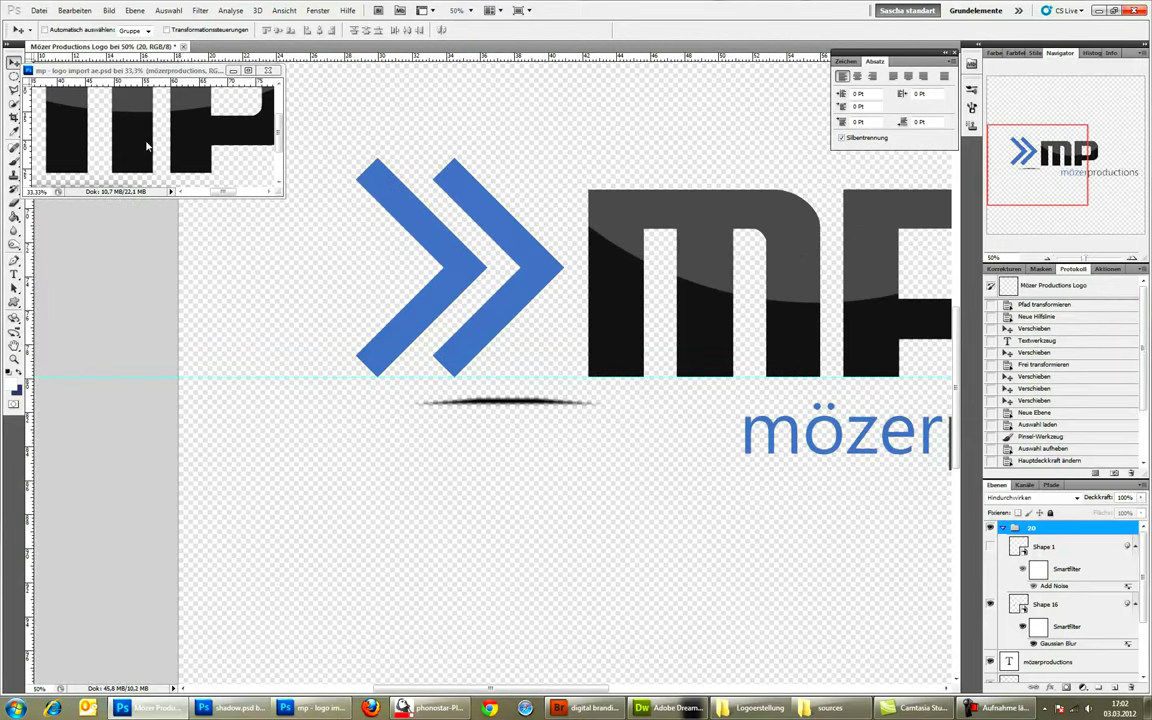
pyautogui.click(1052, 258)
pyautogui.click(1052, 258)
pyautogui.click(1052, 258)
pyautogui.click(1052, 258)
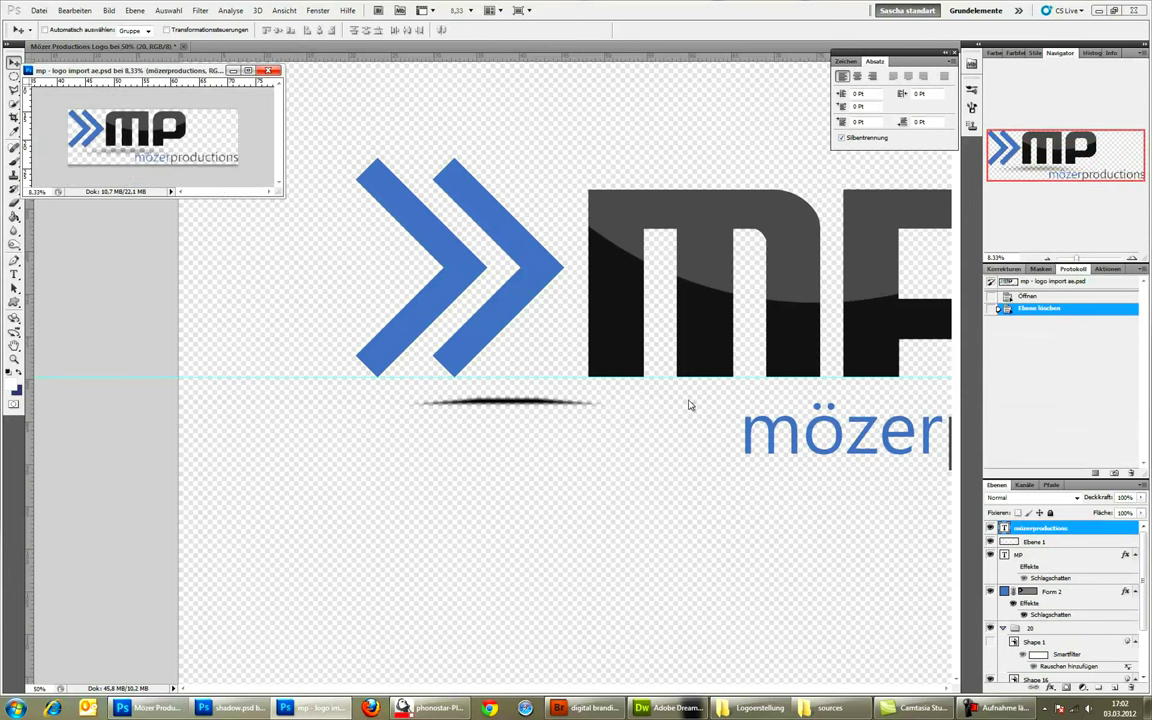
pyautogui.click(475, 402)
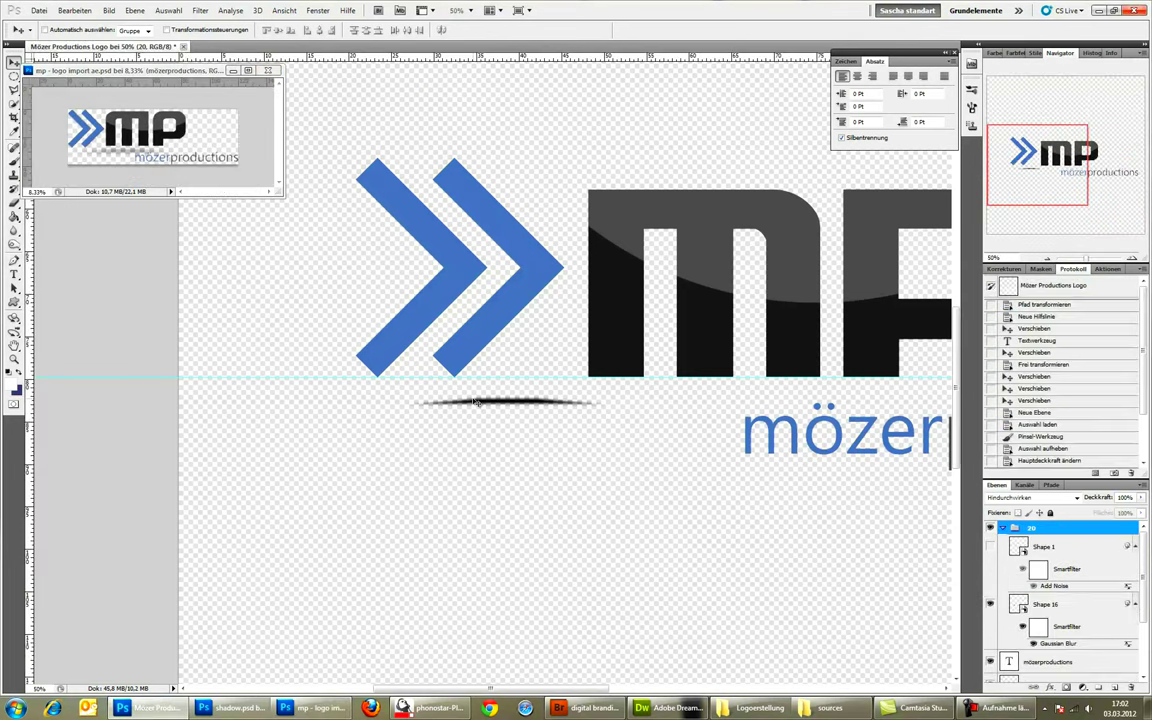
# Shift the shadow slightly left and stretch it much wider and taller
pyautogui.moveTo(483, 405); pyautogui.dragTo(440, 401)
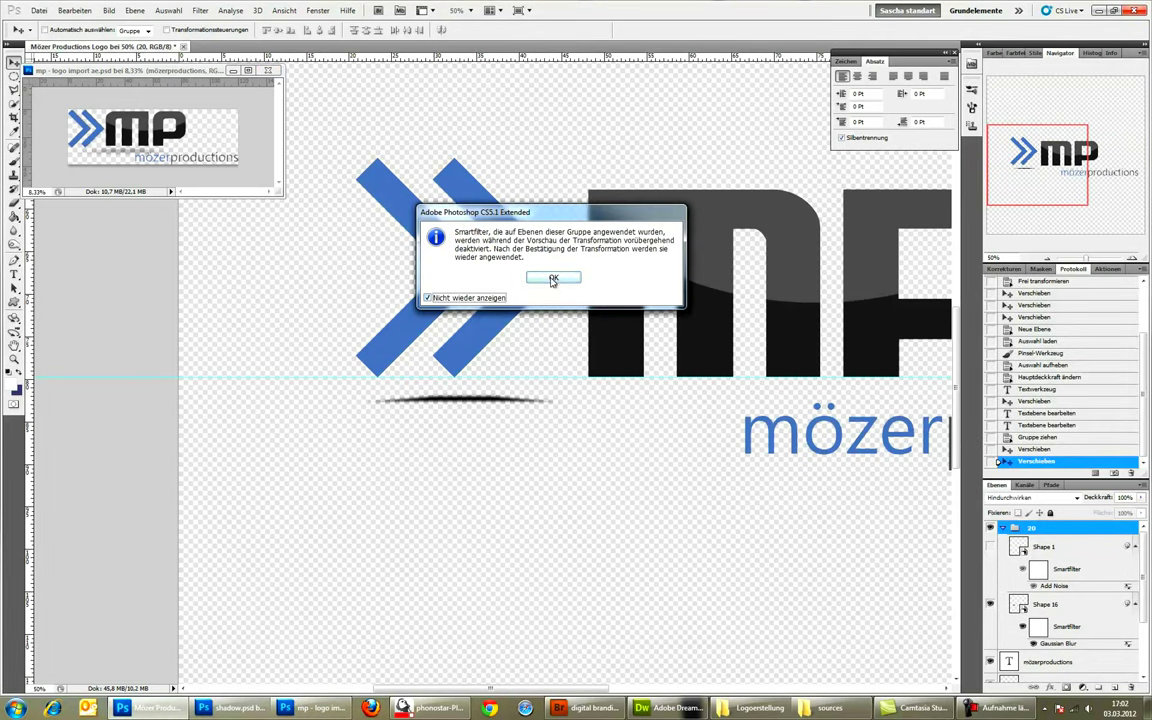
pyautogui.click(553, 277)
pyautogui.moveTo(587, 405); pyautogui.dragTo(831, 428)
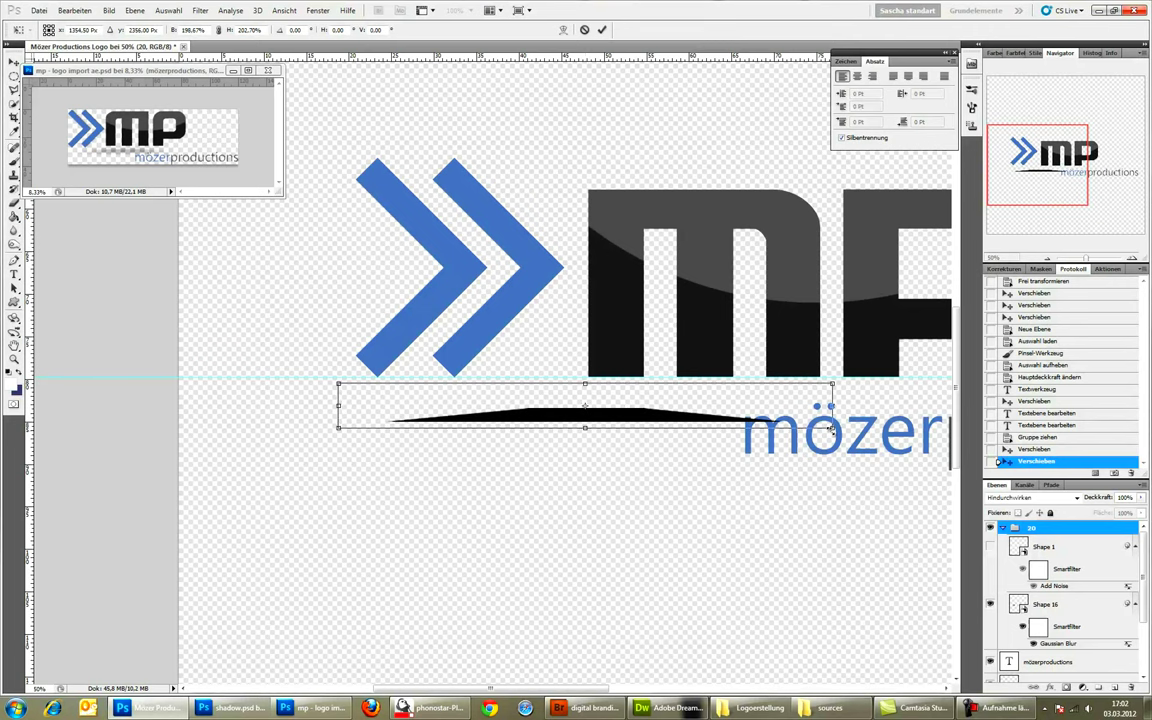
pyautogui.press('Return')
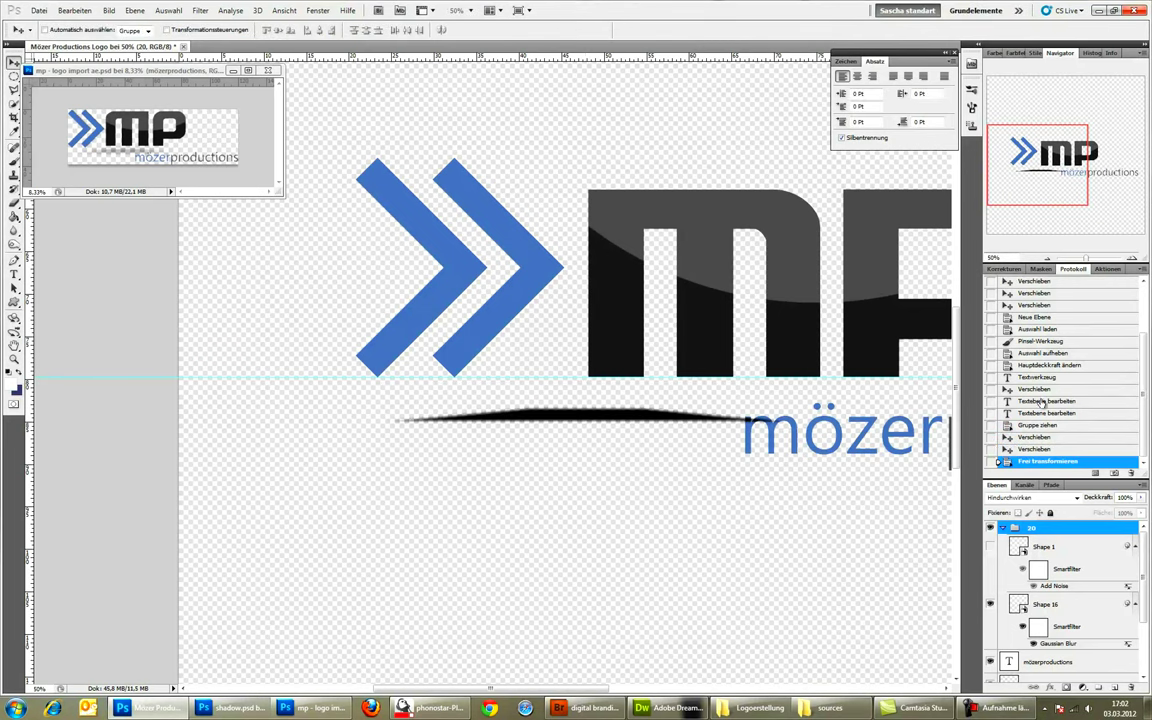
# Set the shadow's Gaussian Blur smart filter radius to about 29,8
pyautogui.doubleClick(1057, 643)
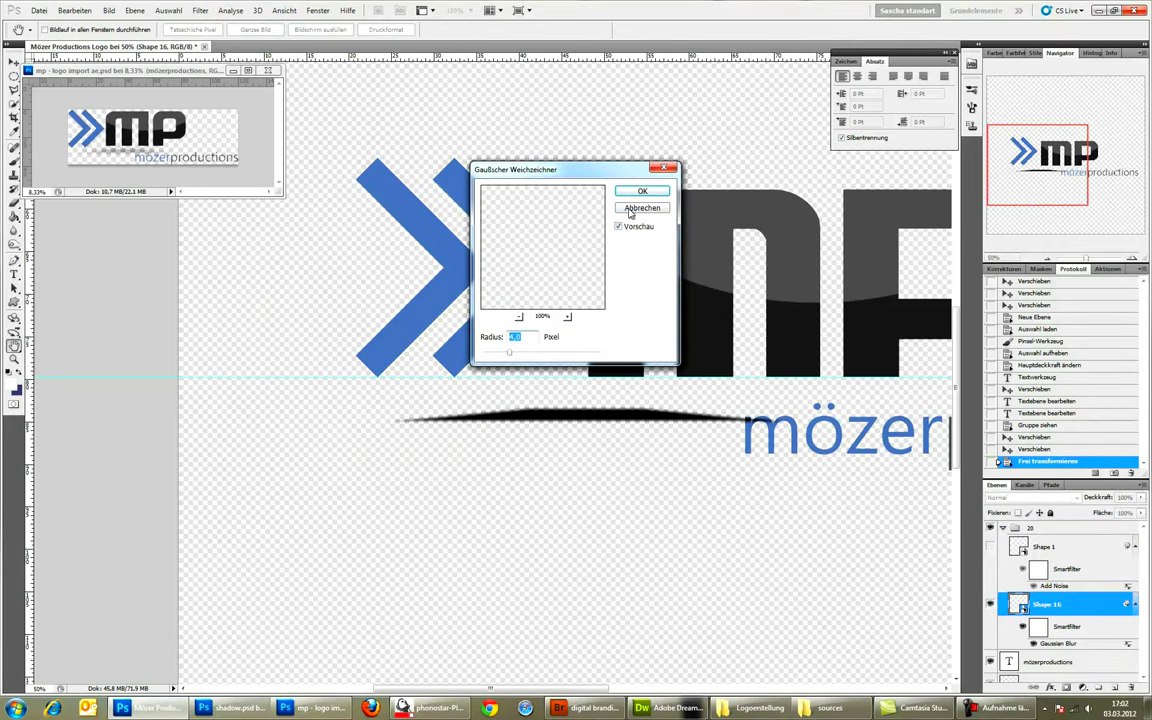
pyautogui.moveTo(509, 352)
pyautogui.mouseDown()
pyautogui.moveTo(571, 353)
pyautogui.moveTo(543, 355)
pyautogui.mouseUp()
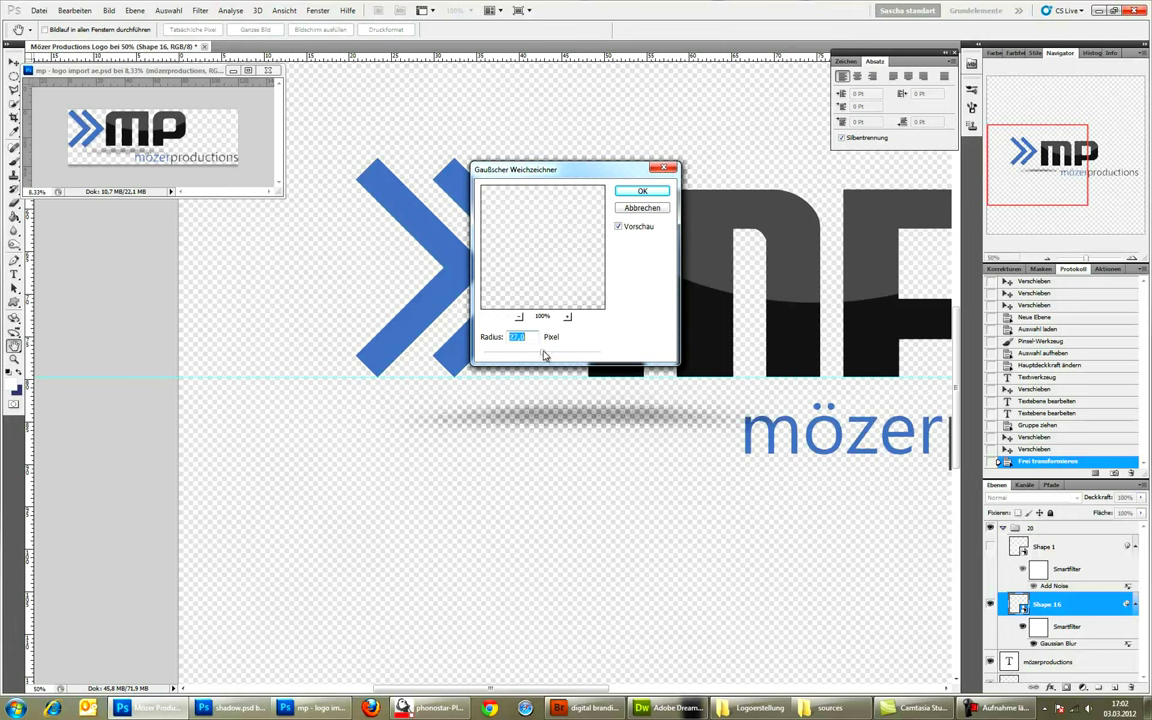
pyautogui.moveTo(545, 355); pyautogui.dragTo(545, 355)
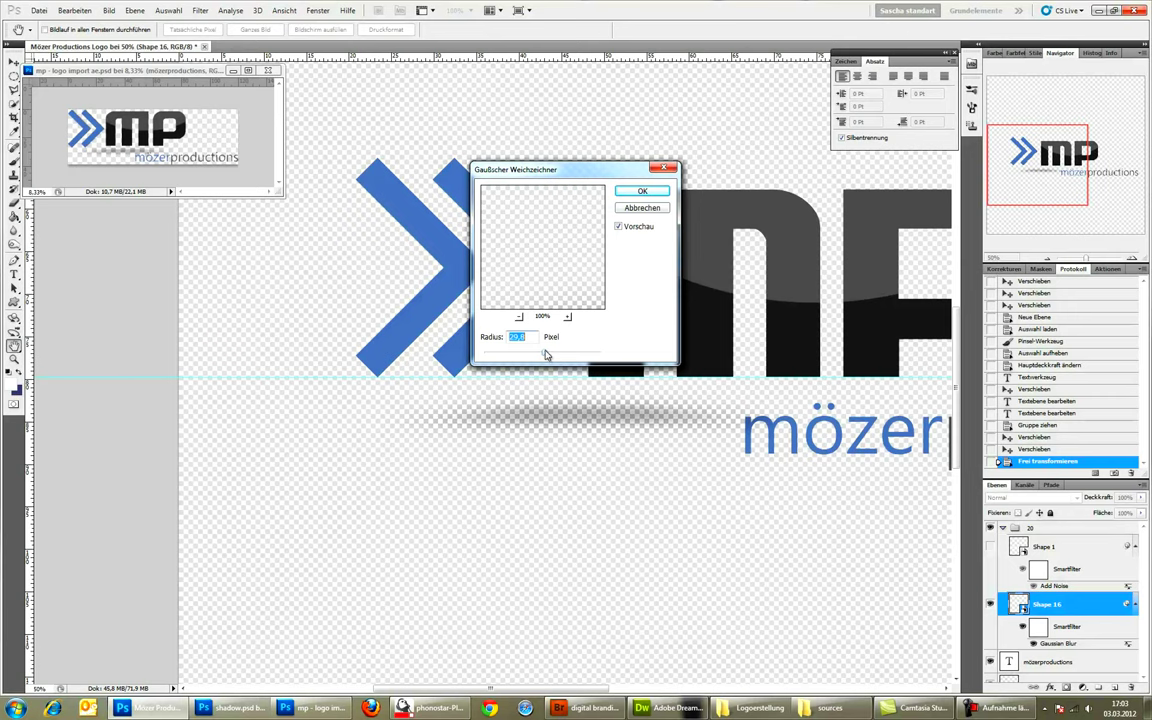
pyautogui.click(642, 192)
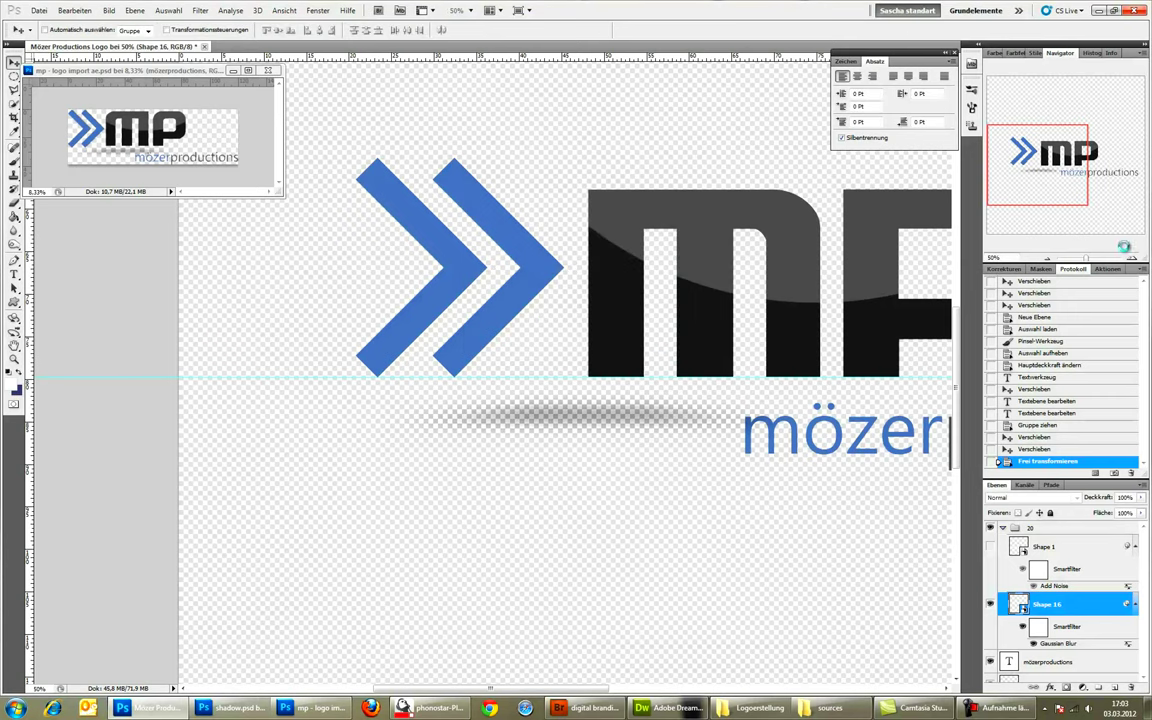
pyautogui.click(1047, 259)
pyautogui.click(1047, 259)
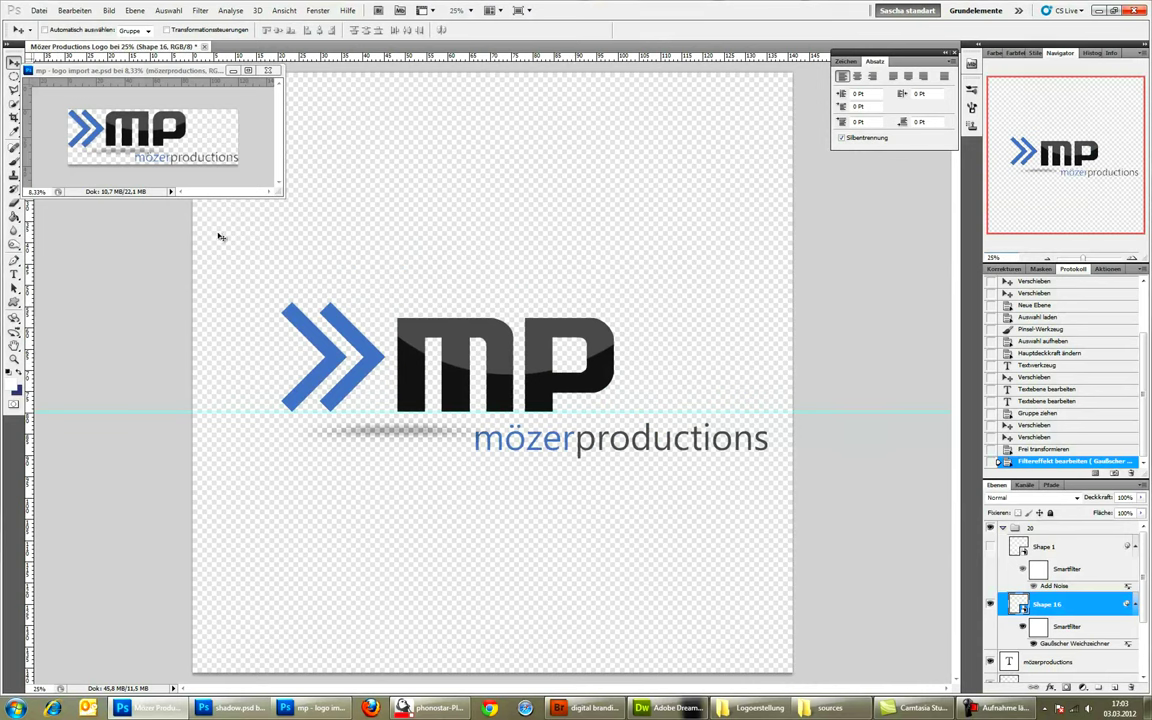
# Scale the blue chevron down slightly and nudge it right
pyautogui.keyDown('ctrl'); pyautogui.click(358, 346); pyautogui.keyUp('ctrl')
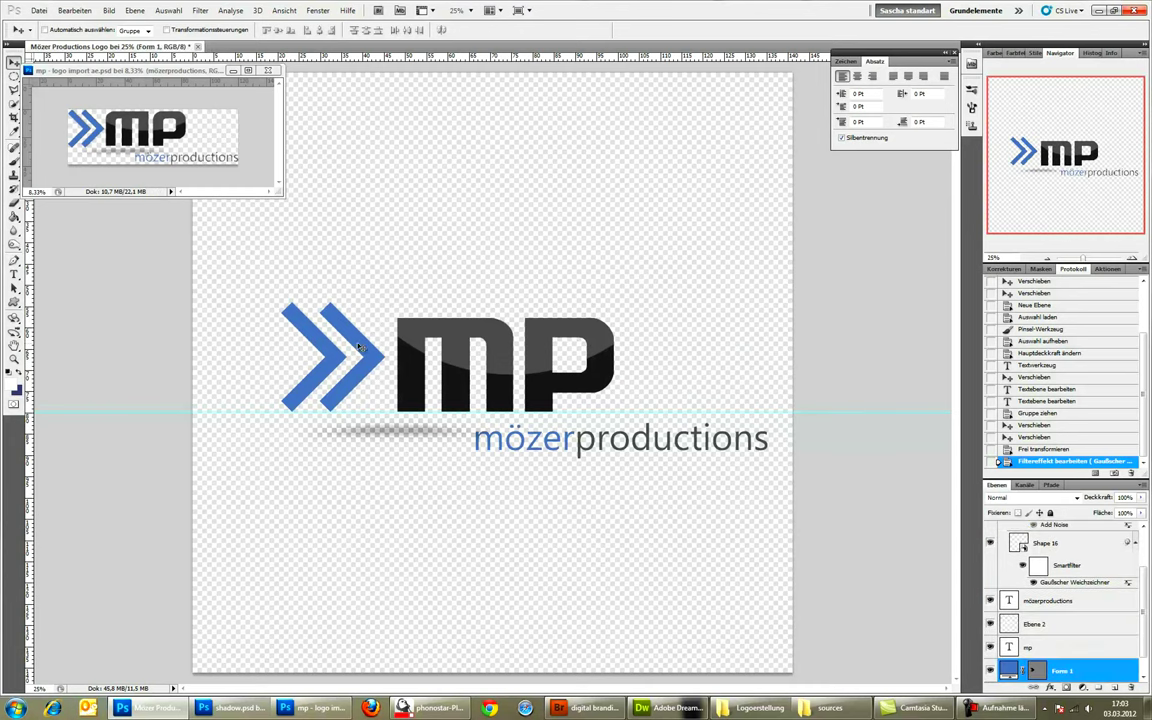
pyautogui.hotkey('ctrl', 't')
pyautogui.moveTo(386, 301); pyautogui.dragTo(370, 316)
pyautogui.press('Return')
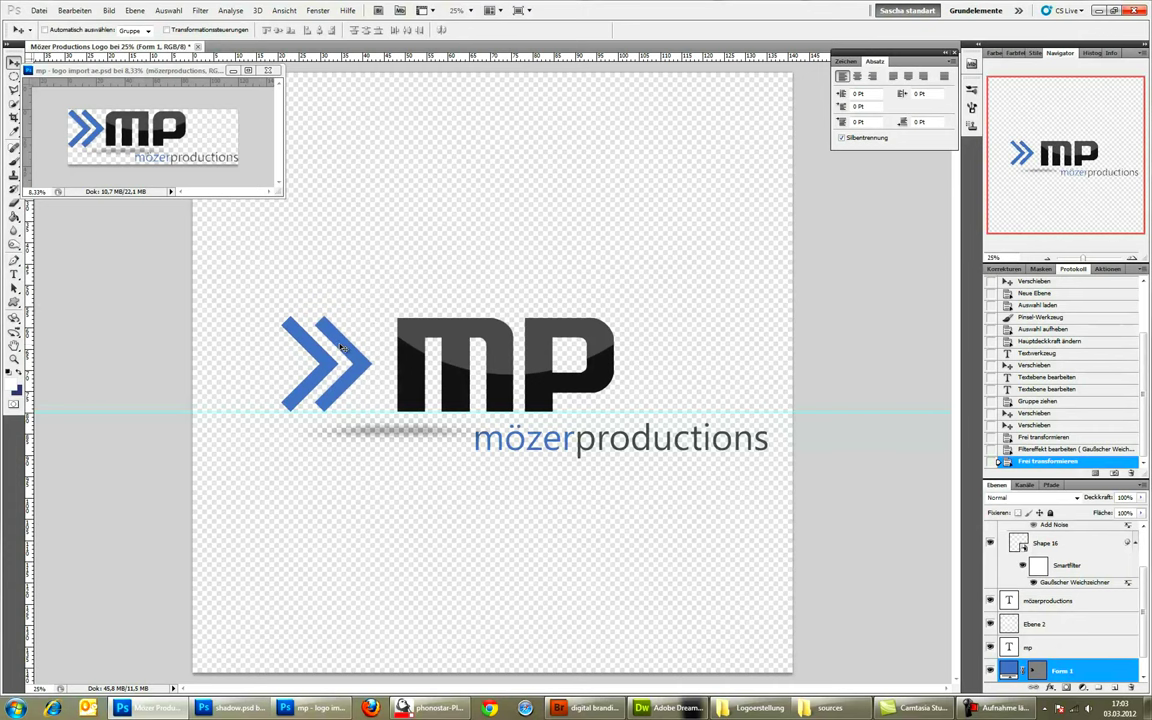
pyautogui.moveTo(341, 347); pyautogui.dragTo(353, 347)
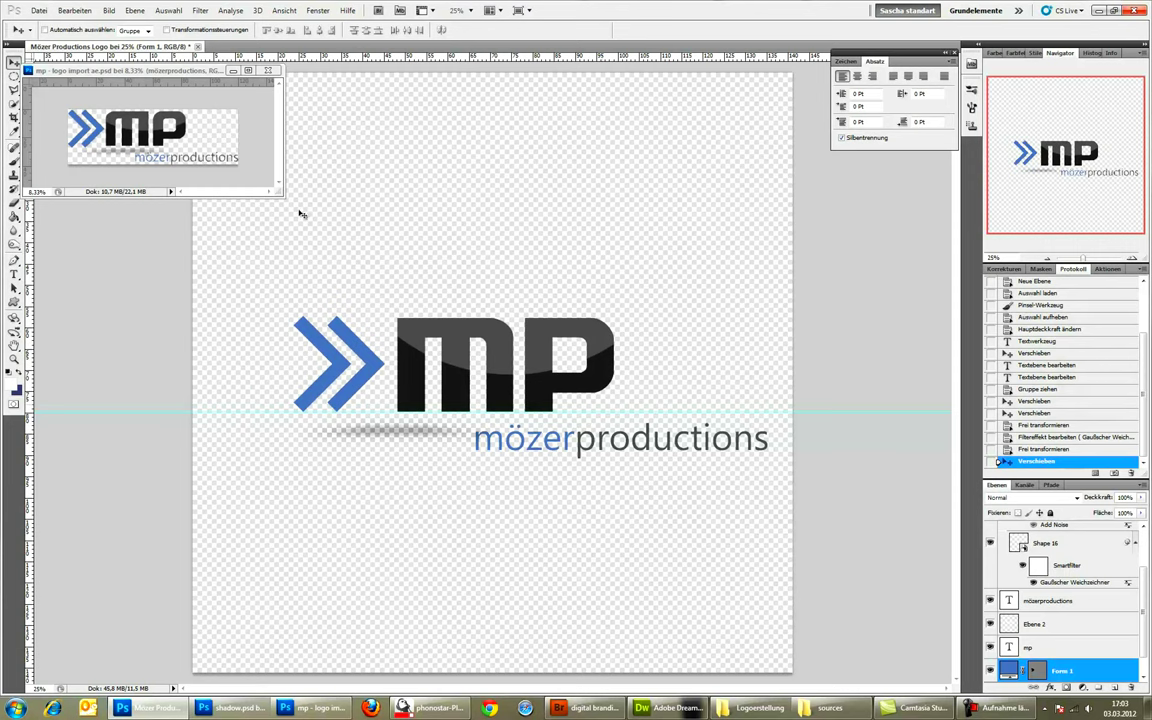
# Enlarge the reference logo window and zoom it to 25%
pyautogui.moveTo(282, 198); pyautogui.dragTo(563, 288)
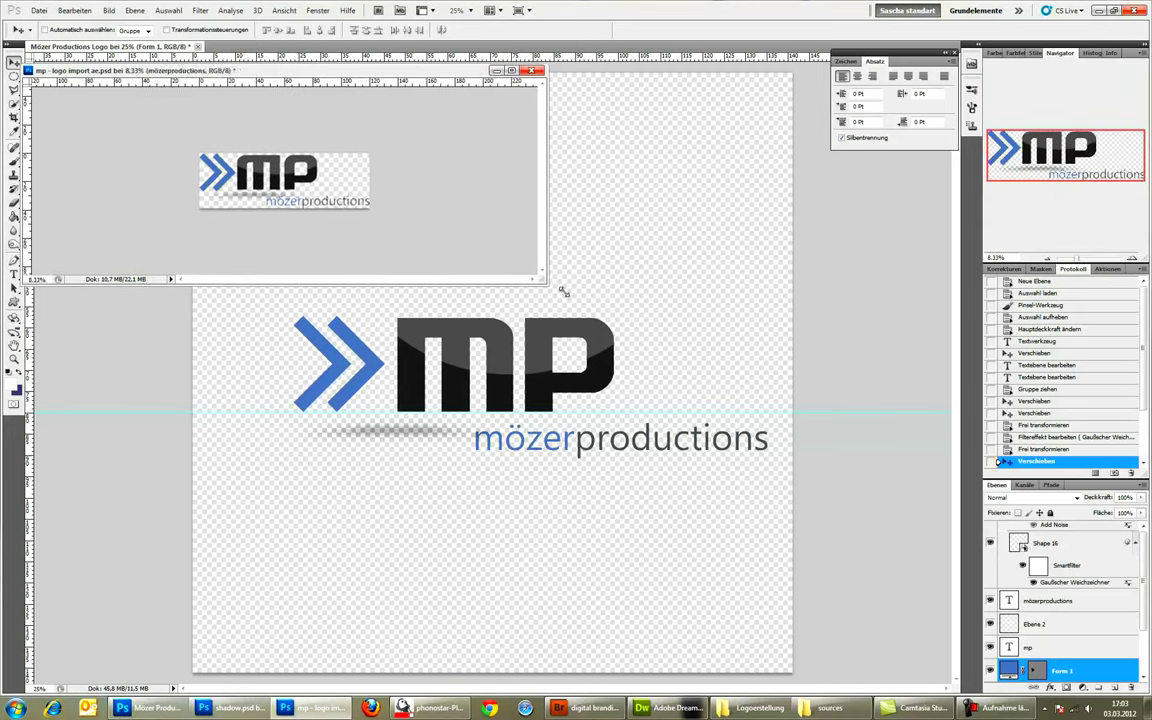
pyautogui.click(1133, 259)
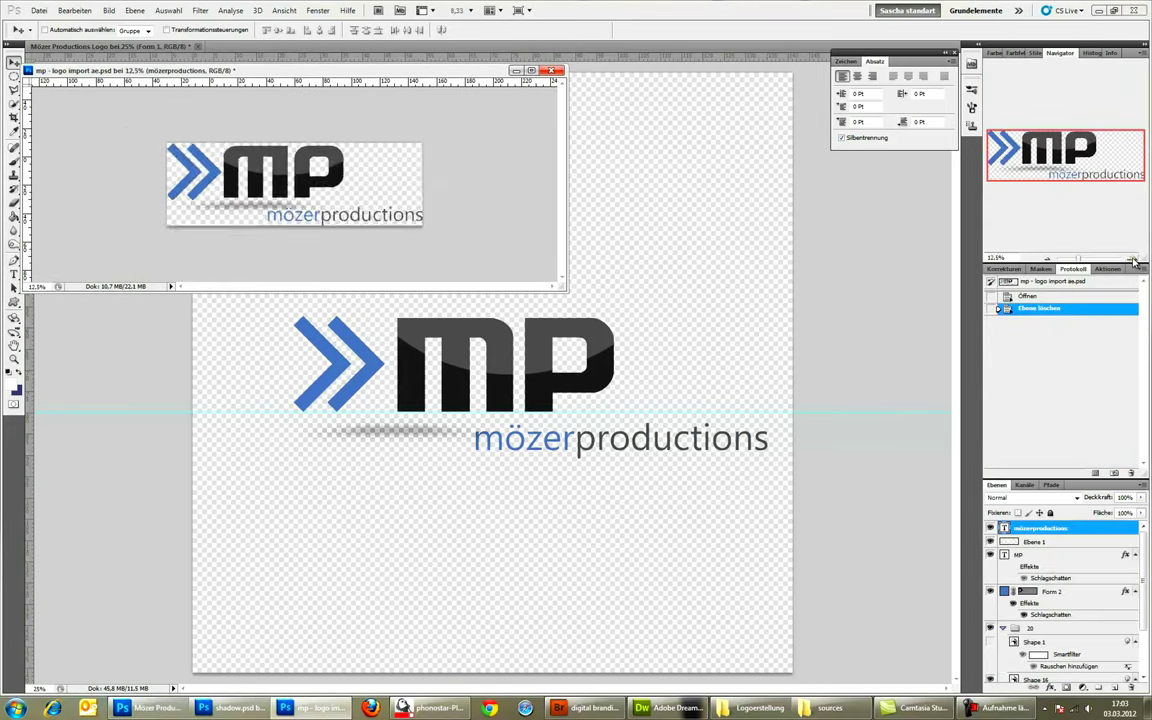
pyautogui.click(1133, 259)
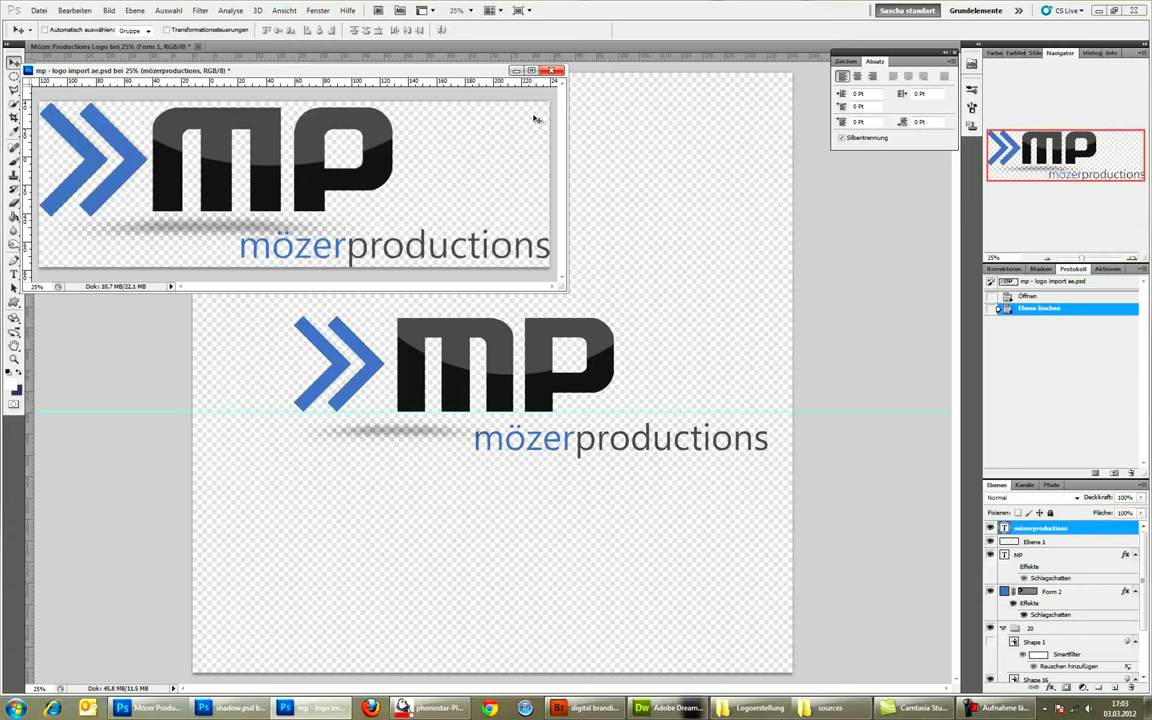